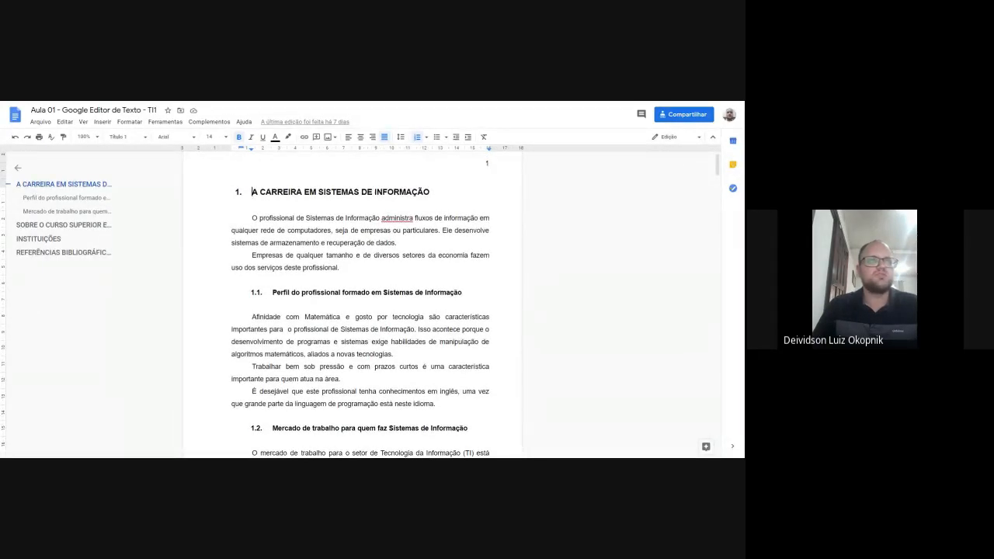
# Examine the paragraph styles of the first section's heading and body text, and the spelling suggestions for "administra"
pyautogui.click(290, 243)
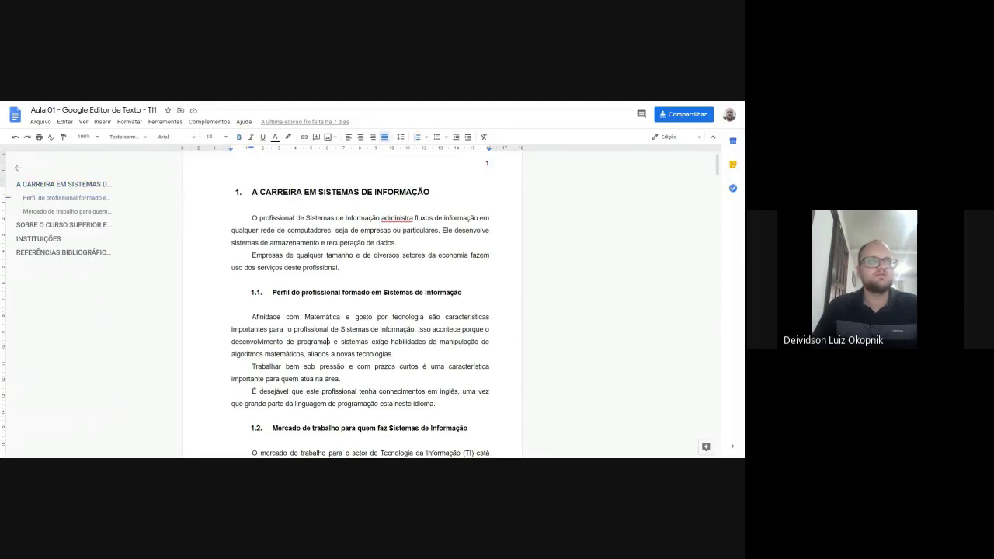
pyautogui.click(281, 230)
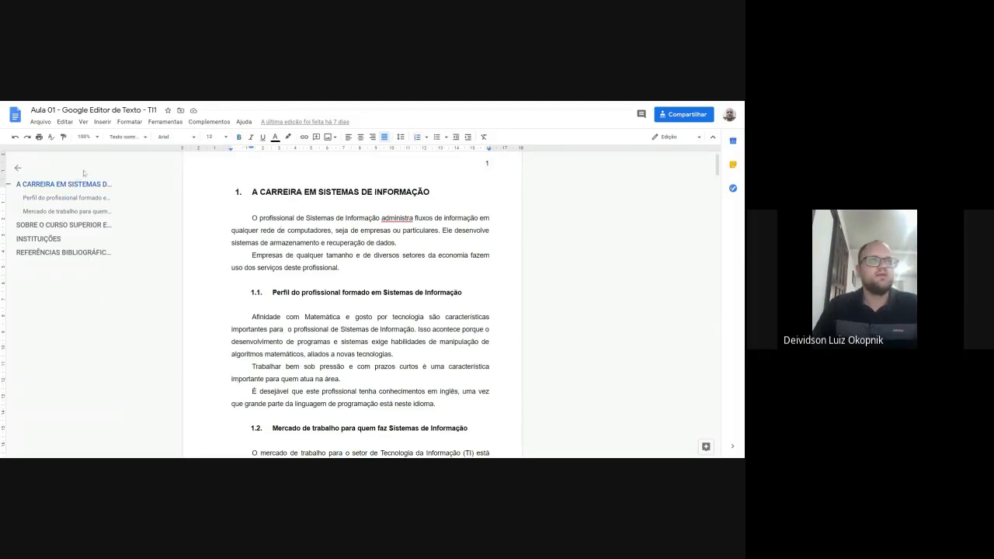
pyautogui.click(252, 192)
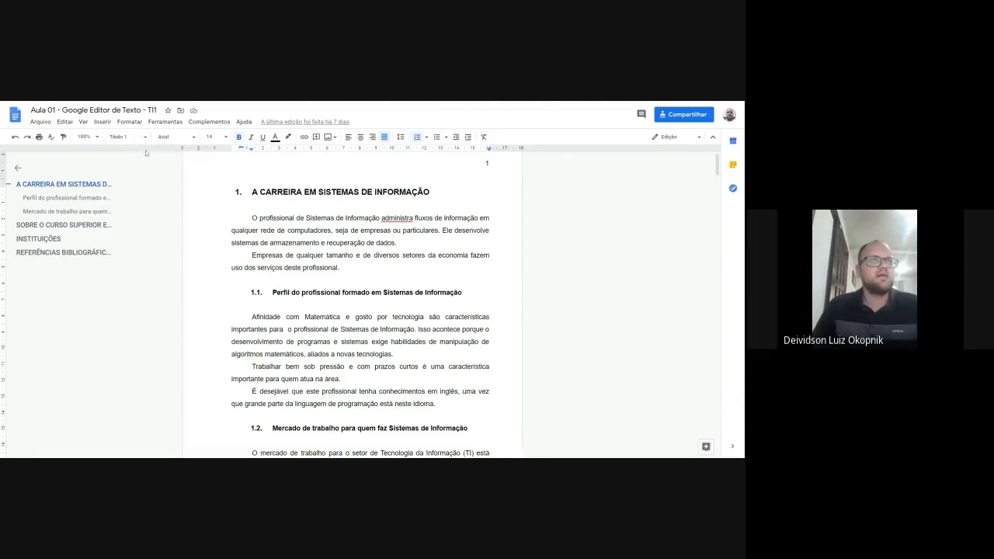
pyautogui.click(127, 137)
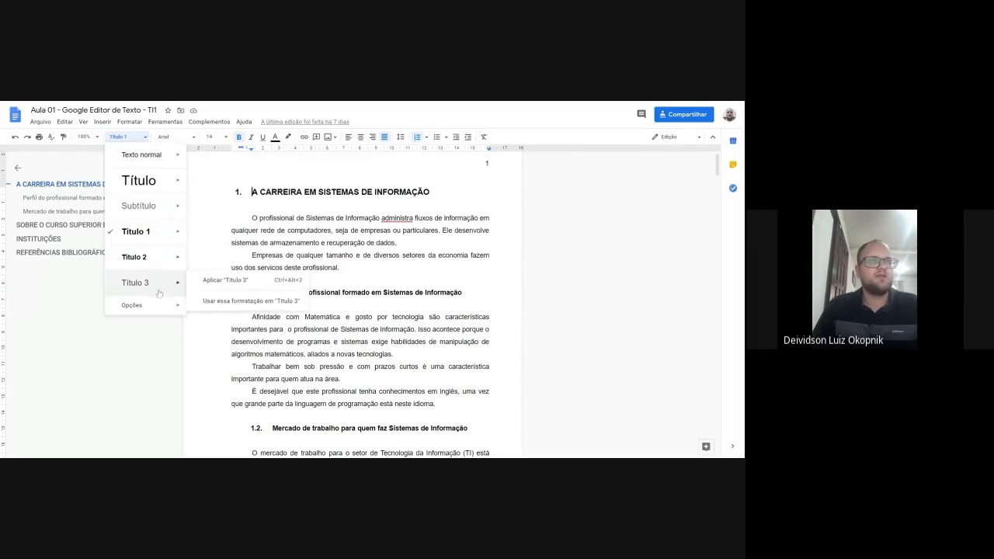
pyautogui.click(282, 192)
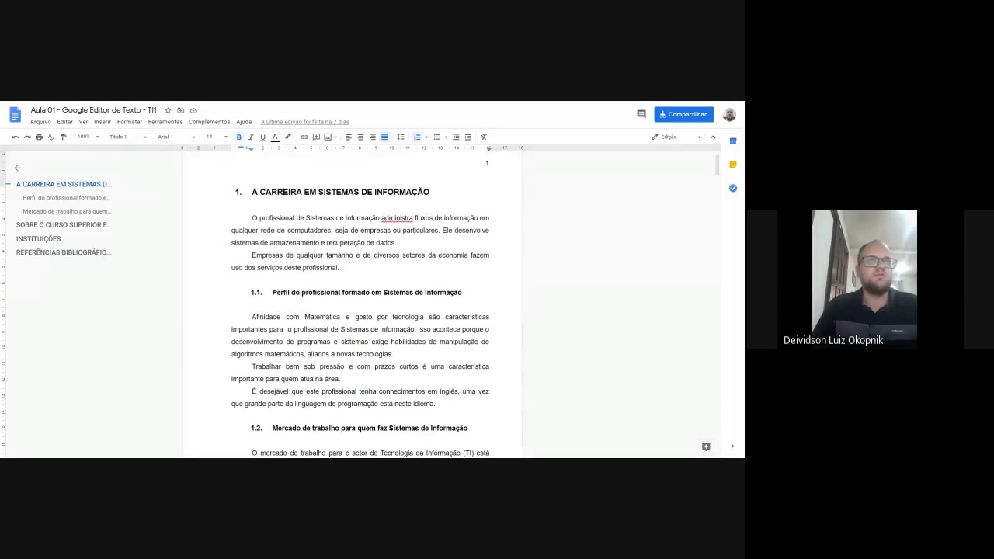
pyautogui.rightClick(404, 219)
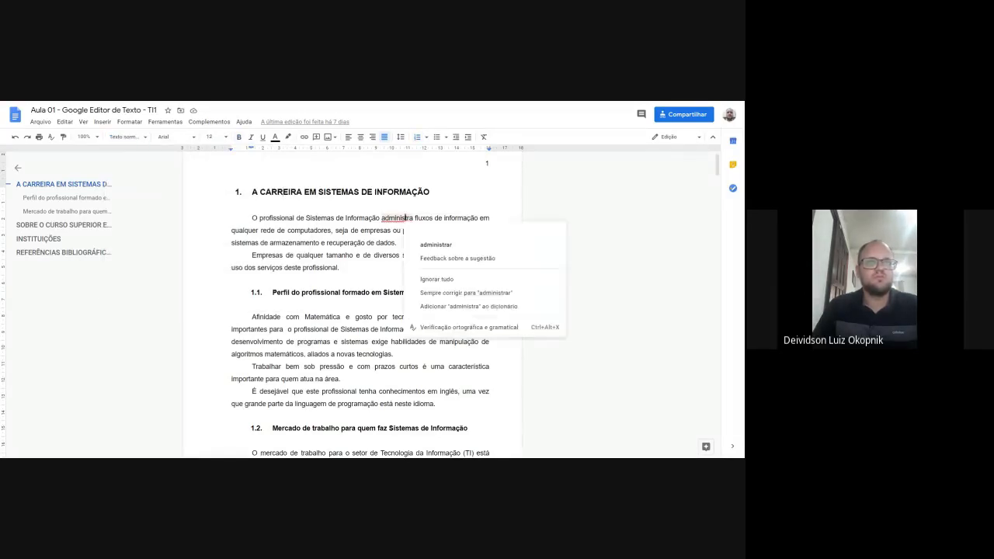
pyautogui.press('Escape')
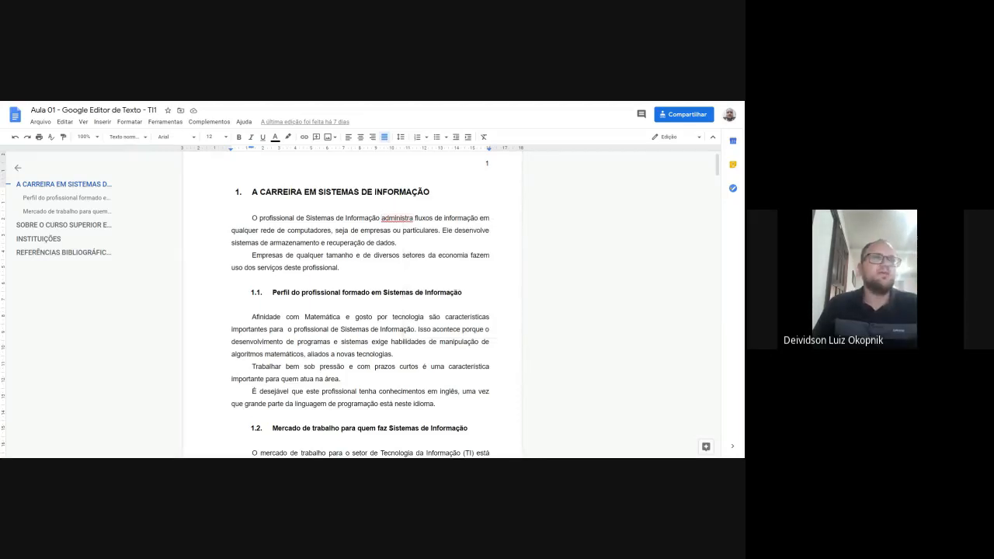
pyautogui.click(259, 192)
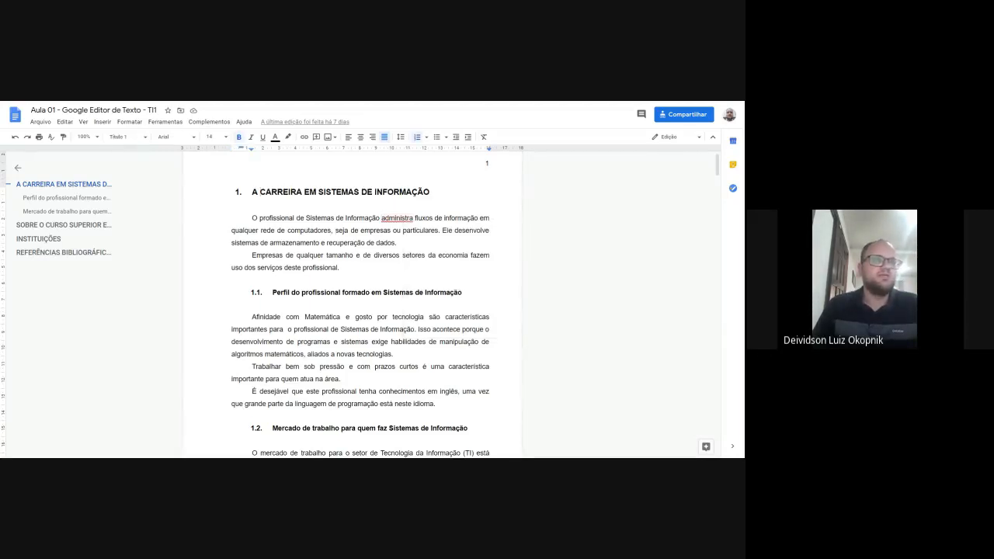
# Look through the job market section on pages 2 and 3, including the notebook figure and the applications table
pyautogui.scroll(-10, 296, 292)
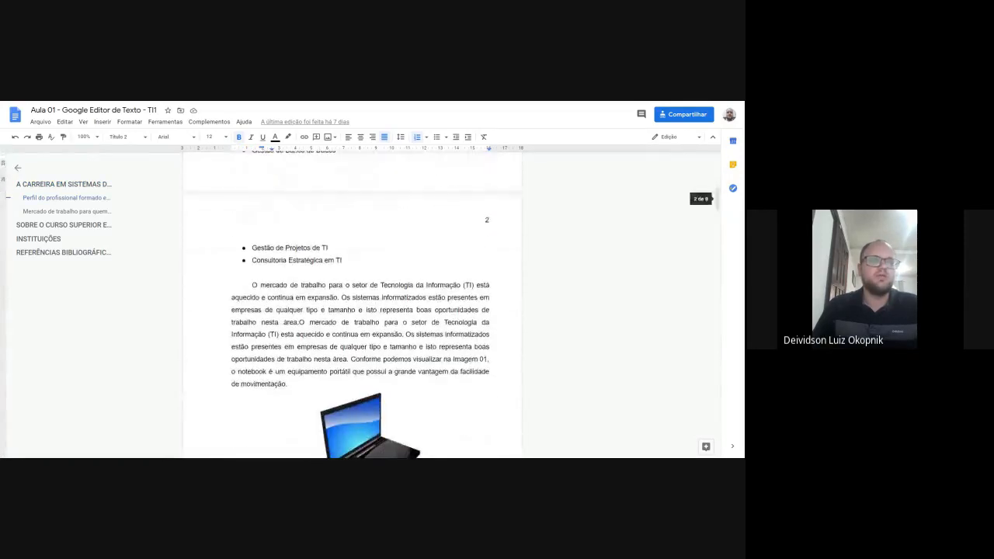
pyautogui.click(283, 191)
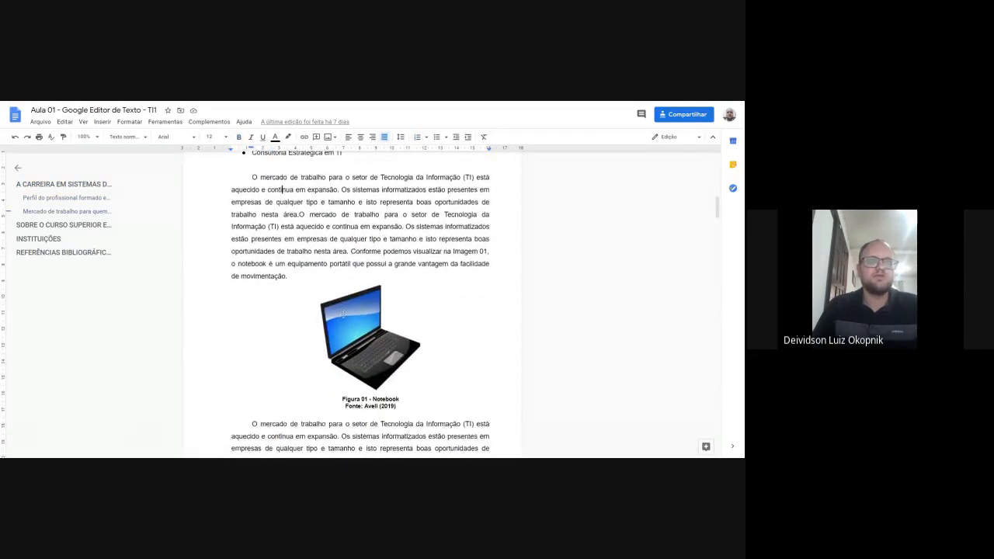
pyautogui.scroll(-8, 357, 311)
pyautogui.scroll(-5, 358, 310)
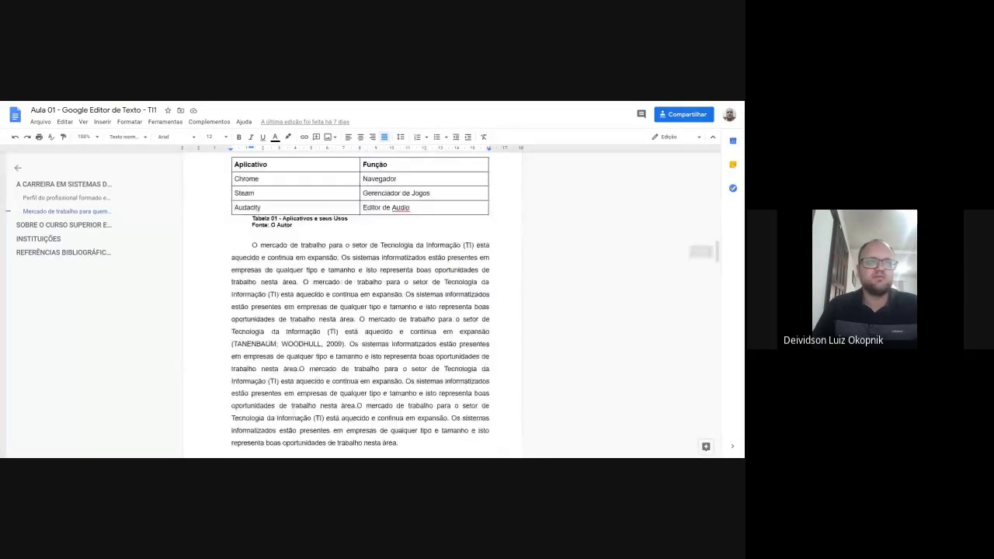
pyautogui.scroll(4, 358, 311)
pyautogui.scroll(5, 357, 311)
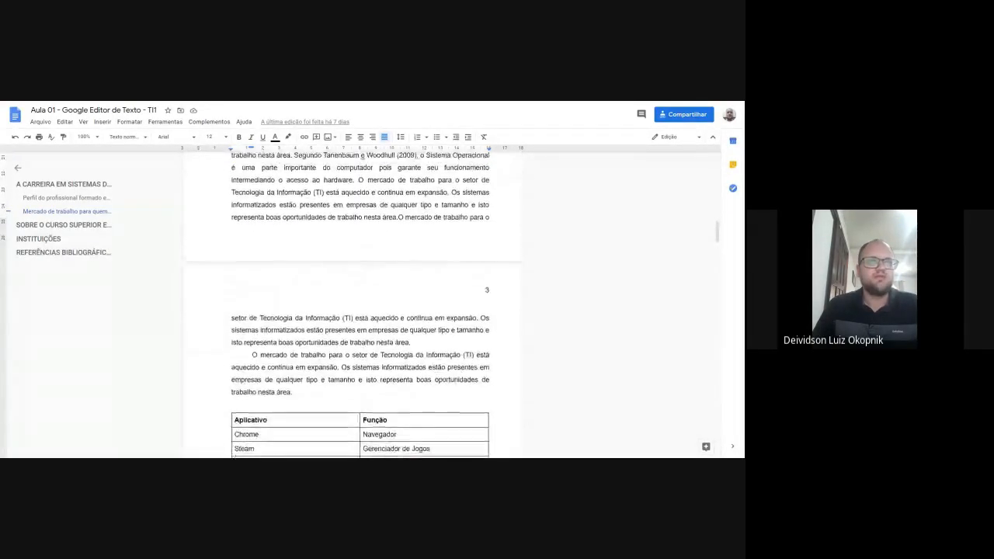
pyautogui.scroll(-4, 393, 251)
pyautogui.scroll(3, 393, 251)
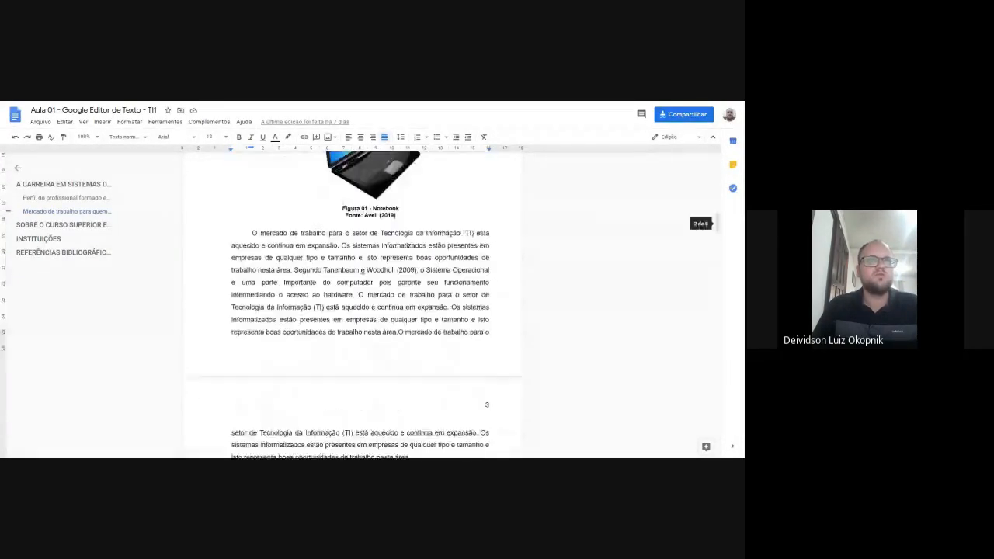
pyautogui.click(393, 251)
pyautogui.scroll(1, 393, 251)
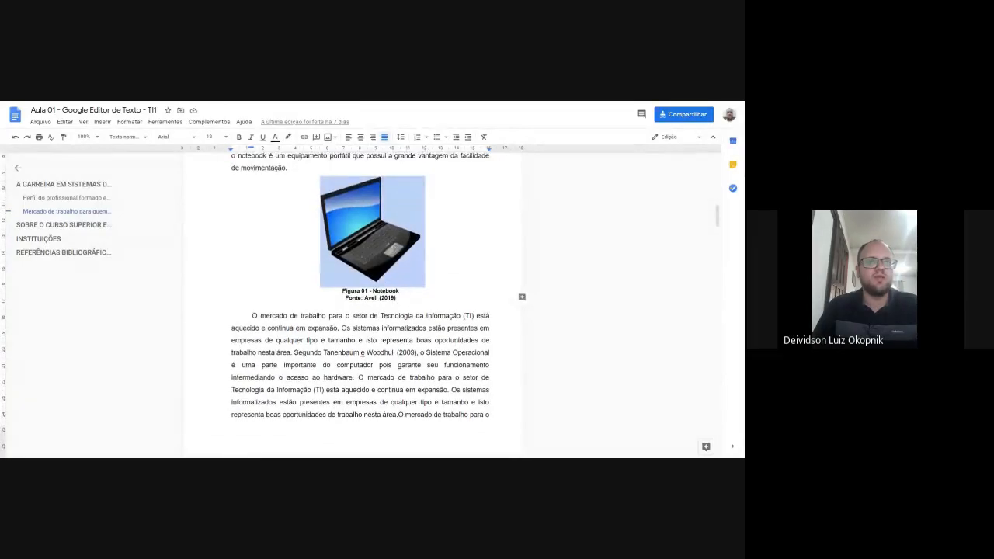
# Examine the caption and the source citation "Avell (2019)" below the notebook figure
pyautogui.click(400, 290)
pyautogui.moveTo(398, 297); pyautogui.dragTo(345, 297)
pyautogui.click(346, 298)
pyautogui.click(371, 305)
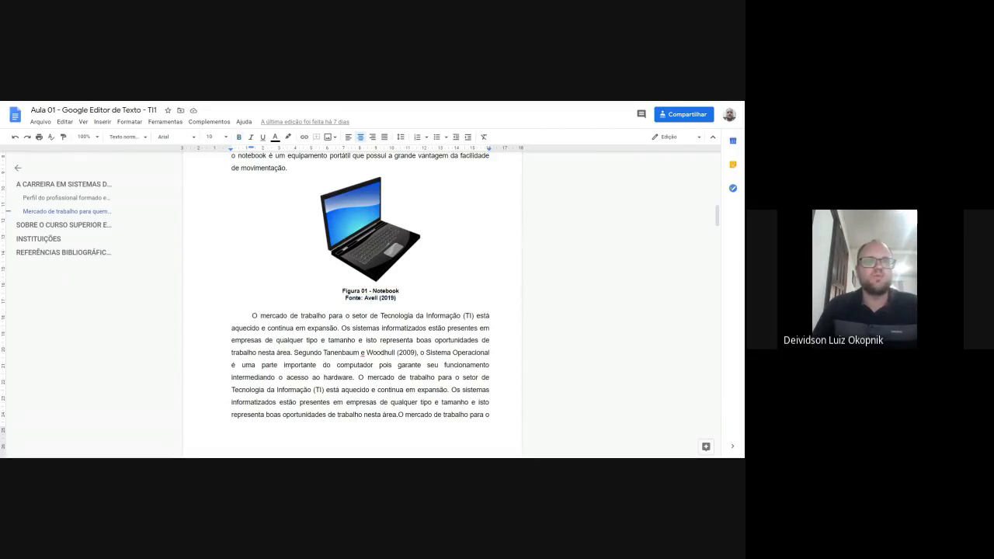
pyautogui.moveTo(364, 298); pyautogui.dragTo(396, 299)
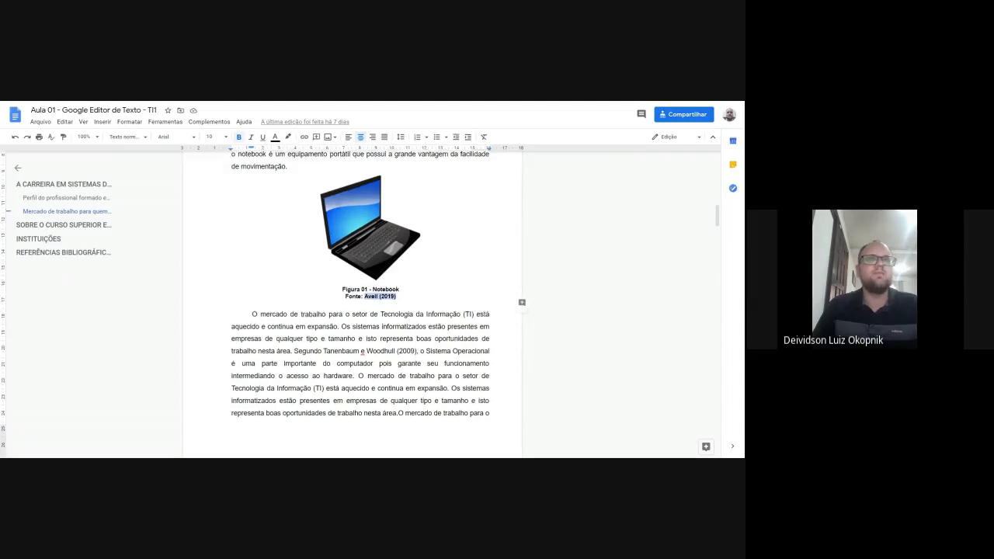
# Examine the applications table on page 3 and its title caption
pyautogui.scroll(-5, 396, 299)
pyautogui.scroll(-4, 361, 311)
pyautogui.scroll(3, 361, 311)
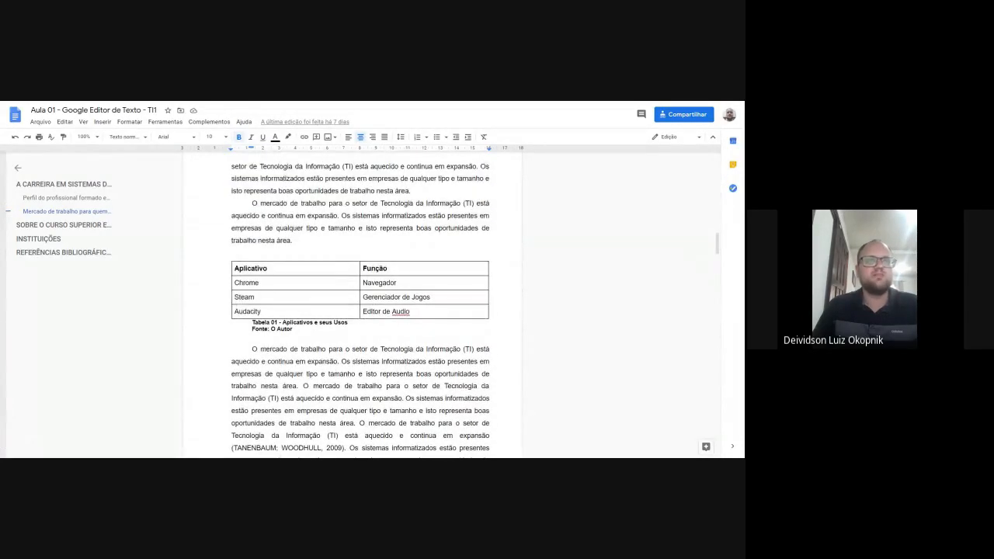
pyautogui.moveTo(282, 322); pyautogui.dragTo(348, 322)
pyautogui.click(349, 323)
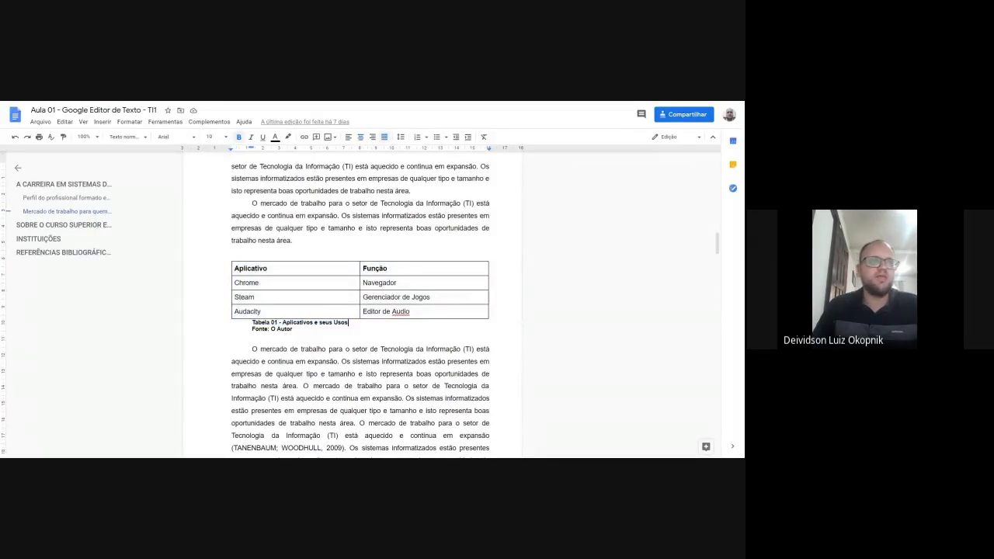
# Examine the rectangle and circle drawing on page 4 and view the options for inserting a drawing
pyautogui.scroll(-5, 310, 317)
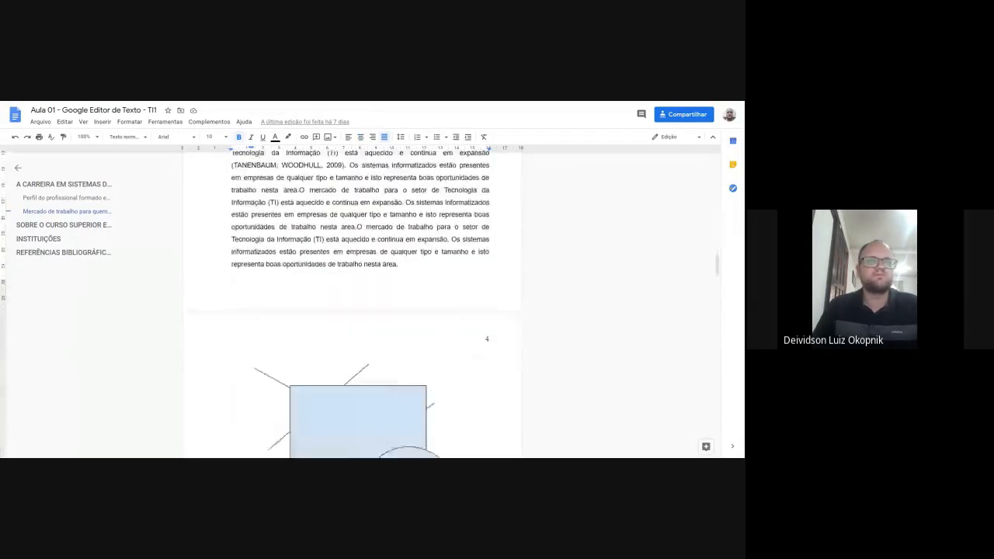
pyautogui.scroll(-1, 309, 318)
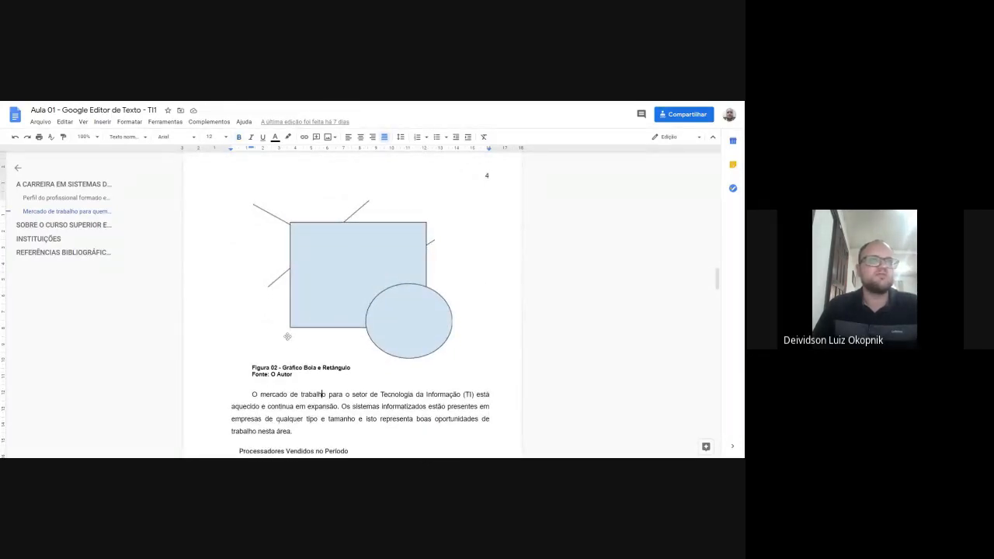
pyautogui.click(102, 121)
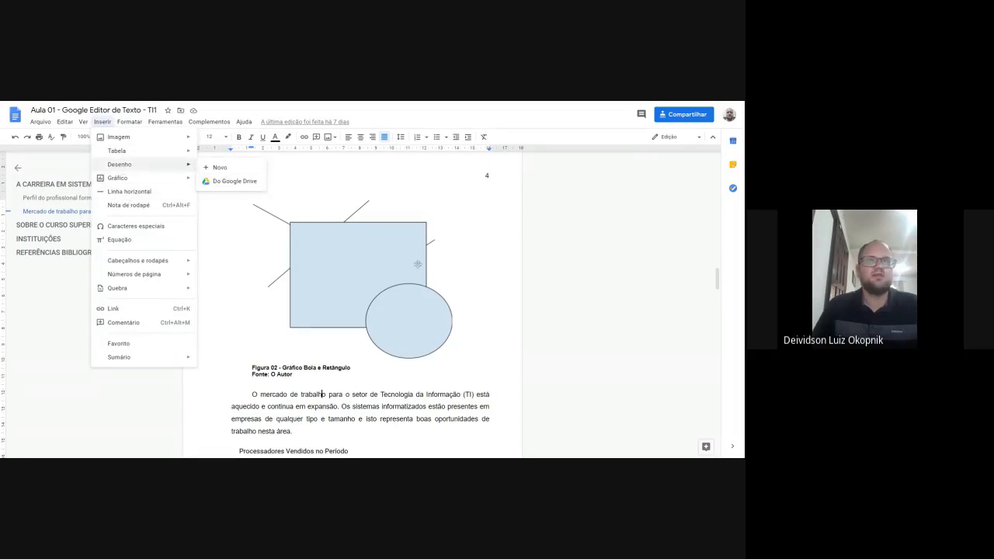
pyautogui.click(453, 356)
# Inspect the "Processadores Vendidos no Período" pie chart and its caption
pyautogui.scroll(-5, 377, 321)
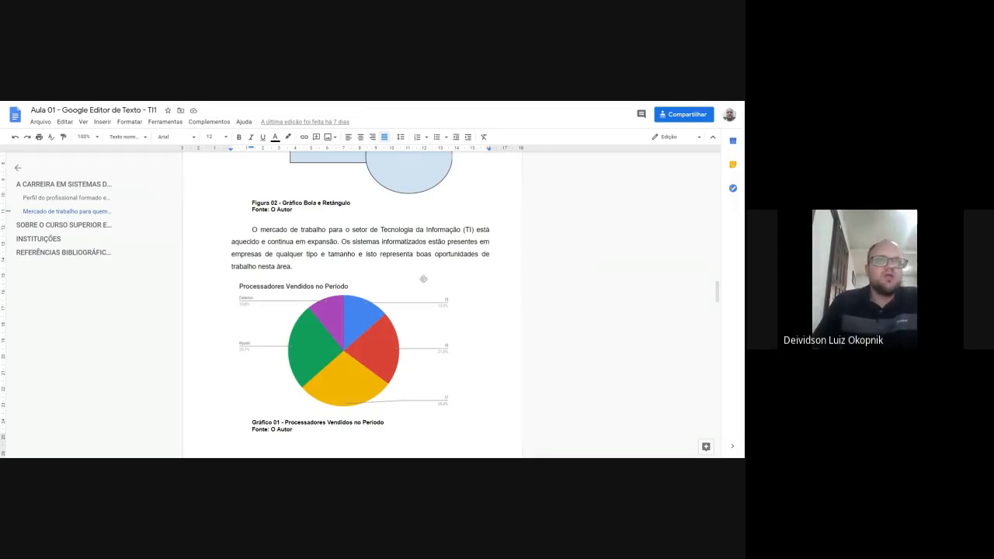
pyautogui.scroll(1, 446, 278)
pyautogui.scroll(-4, 446, 233)
pyautogui.scroll(1, 443, 261)
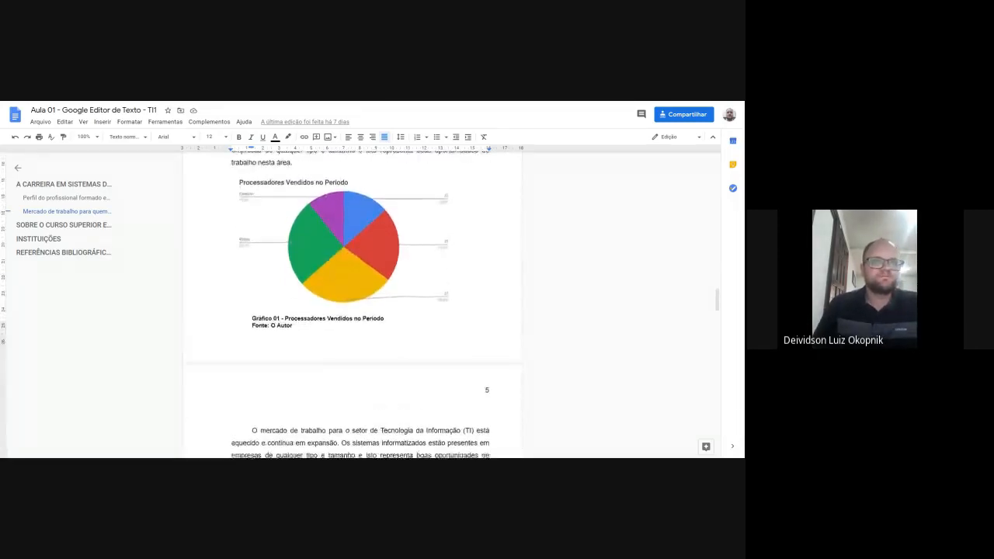
pyautogui.click(427, 203)
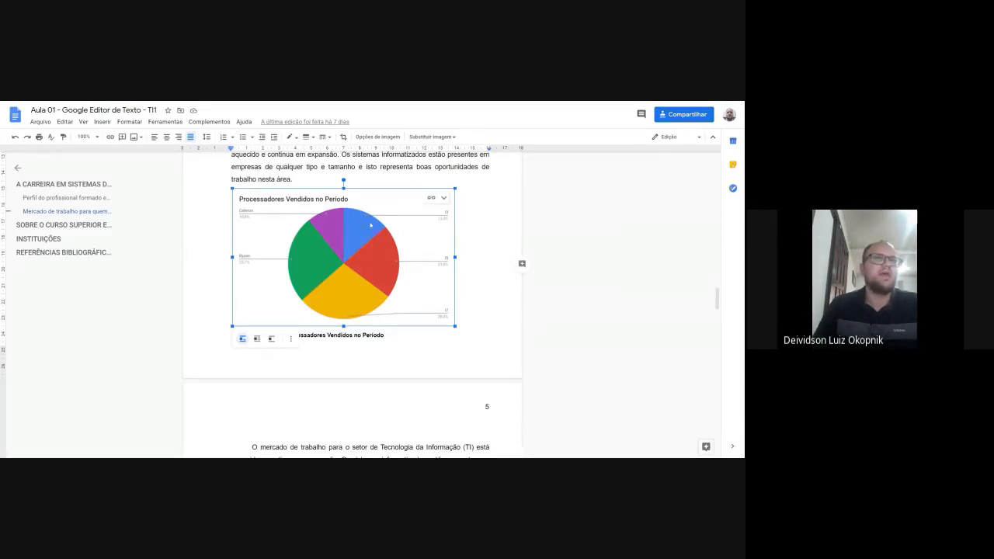
pyautogui.click(459, 321)
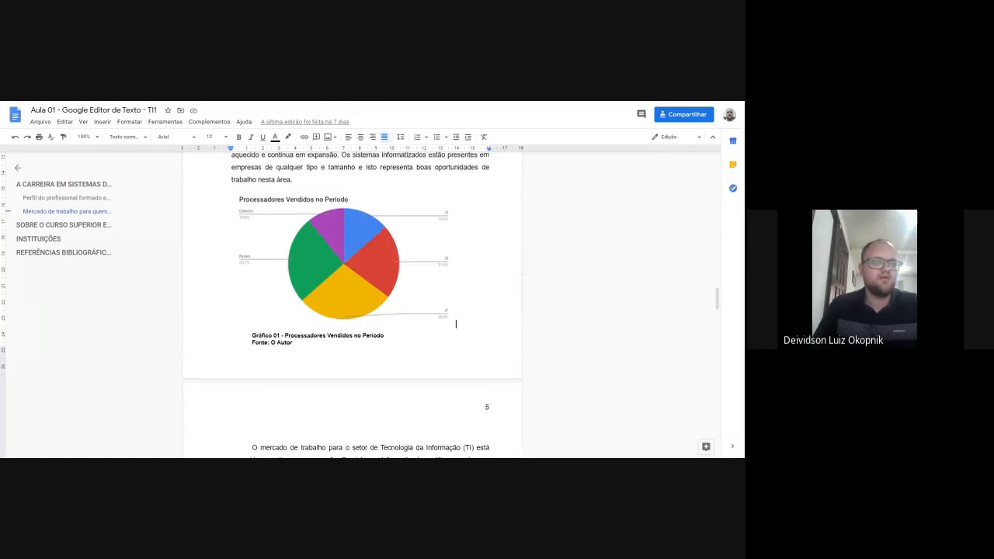
# Review the page layout of sections 2 and 3 through to the bibliographic references on the last page
pyautogui.scroll(-5, 460, 321)
pyautogui.scroll(-10, 360, 303)
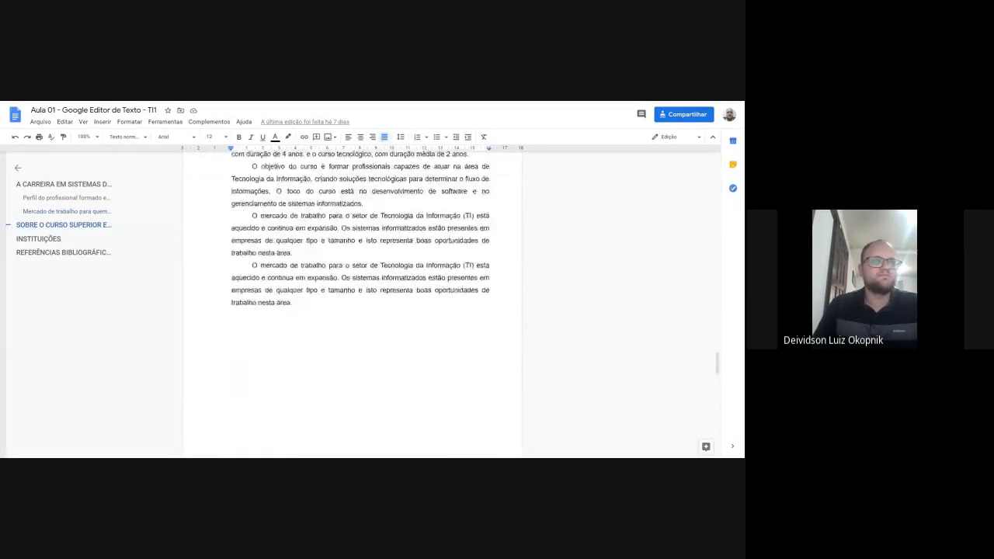
pyautogui.scroll(5, 352, 303)
pyautogui.scroll(2, 353, 303)
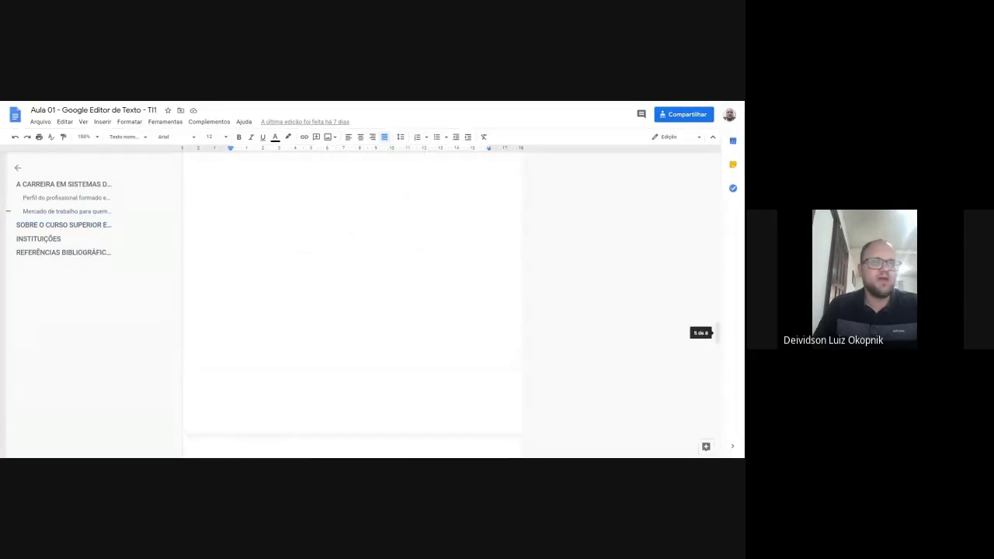
pyautogui.scroll(-3, 353, 303)
pyautogui.scroll(-10, 352, 303)
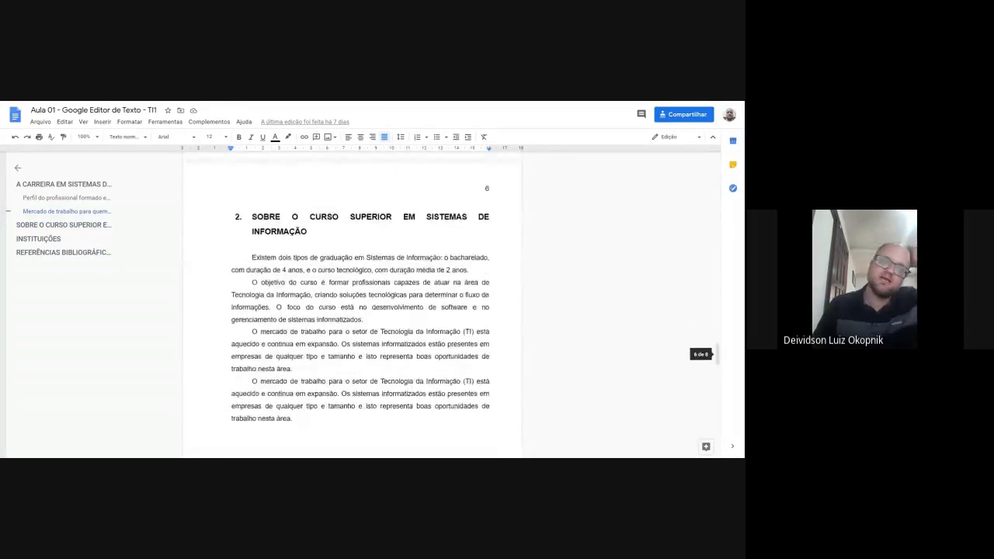
pyautogui.scroll(-10, 353, 303)
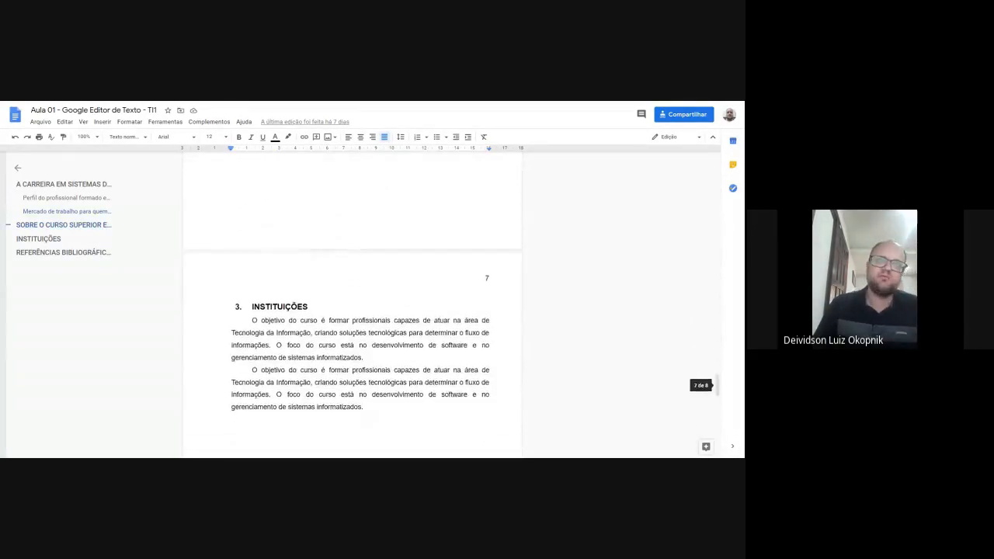
pyautogui.scroll(-3, 352, 303)
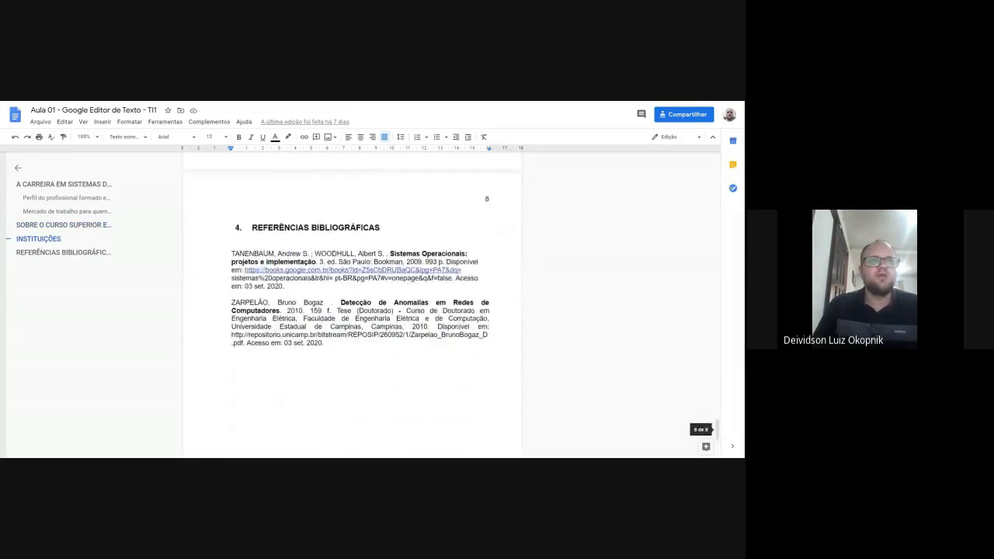
# Check the author names of the first bibliographic reference and left-align the second reference
pyautogui.moveTo(232, 254); pyautogui.dragTo(321, 254)
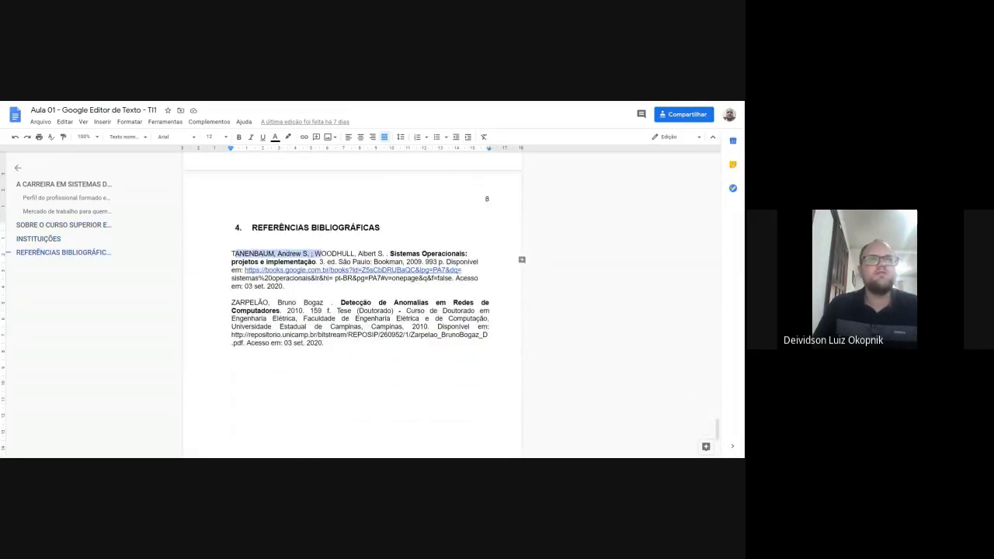
pyautogui.click(320, 254)
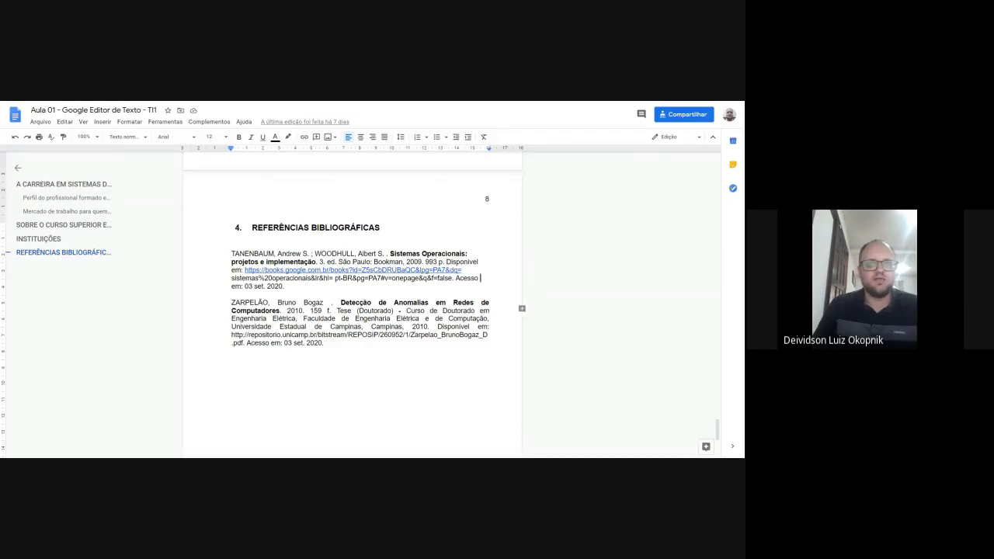
pyautogui.hotkey('ctrl', 'shift', 'j')
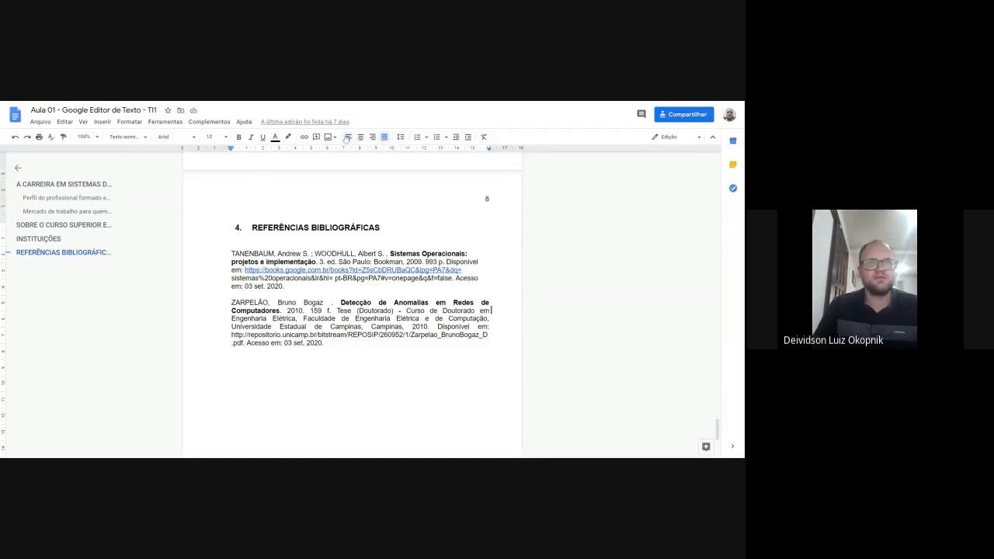
pyautogui.click(348, 138)
pyautogui.scroll(15, 451, 324)
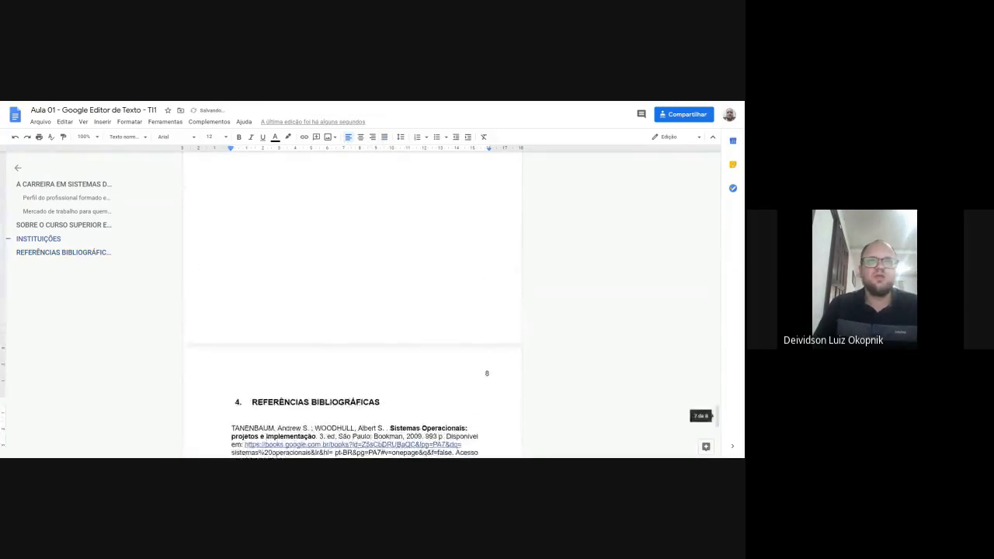
pyautogui.scroll(12, 614, 339)
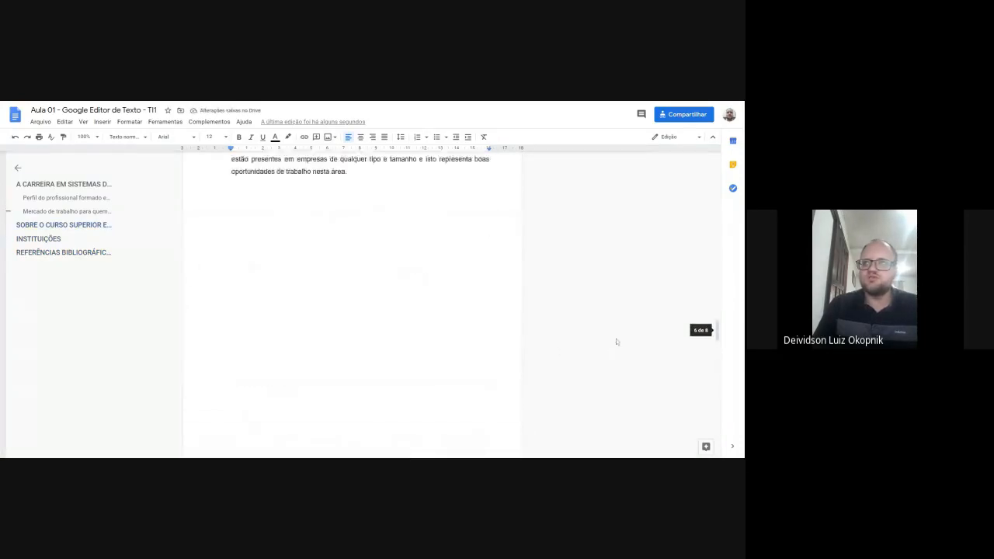
# Insert a page break before the "A CARREIRA EM SISTEMAS DE INFORMAÇÃO" heading and remove the empty line above that heading
pyautogui.scroll(18, 451, 303)
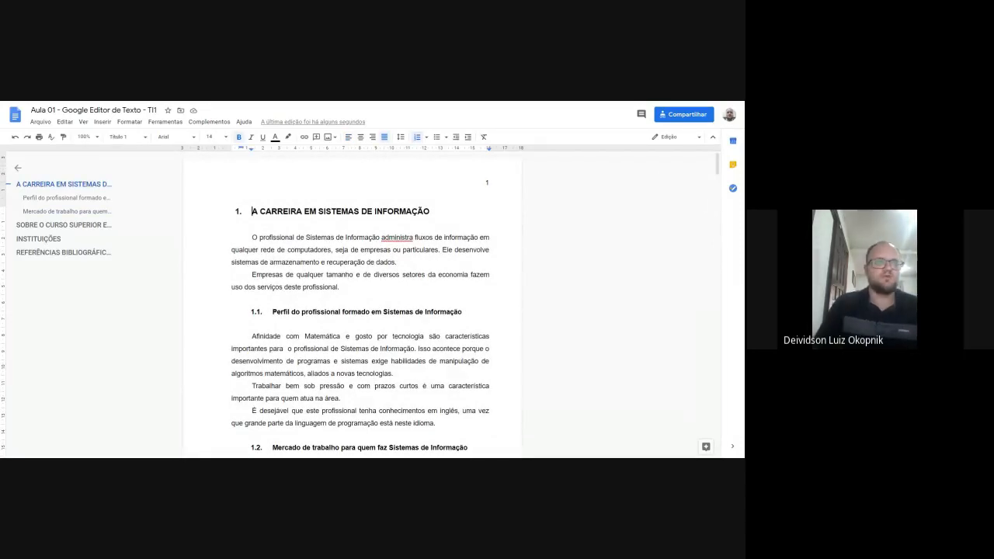
pyautogui.hotkey('ctrl', 'Return')
pyautogui.scroll(5, 352, 303)
pyautogui.click(295, 211)
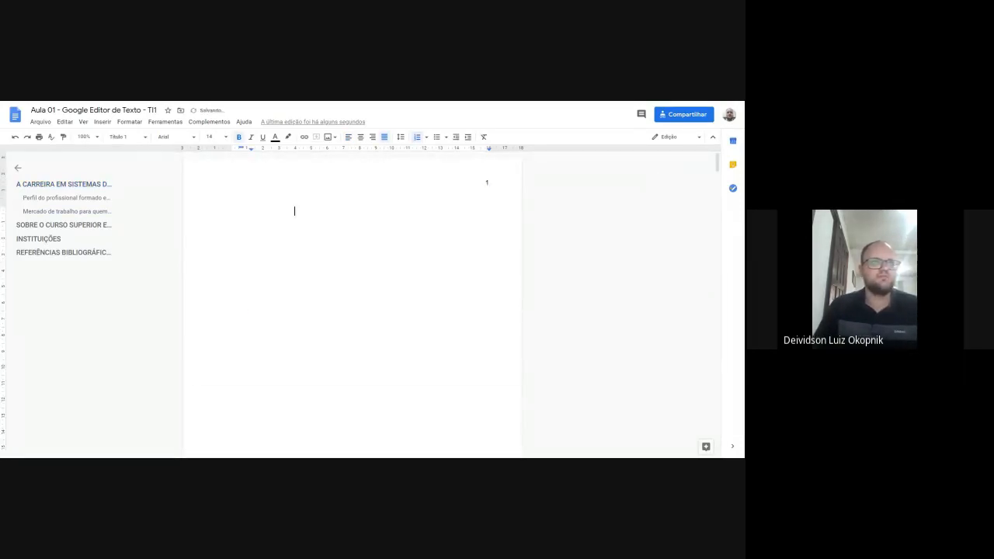
pyautogui.press('Delete')
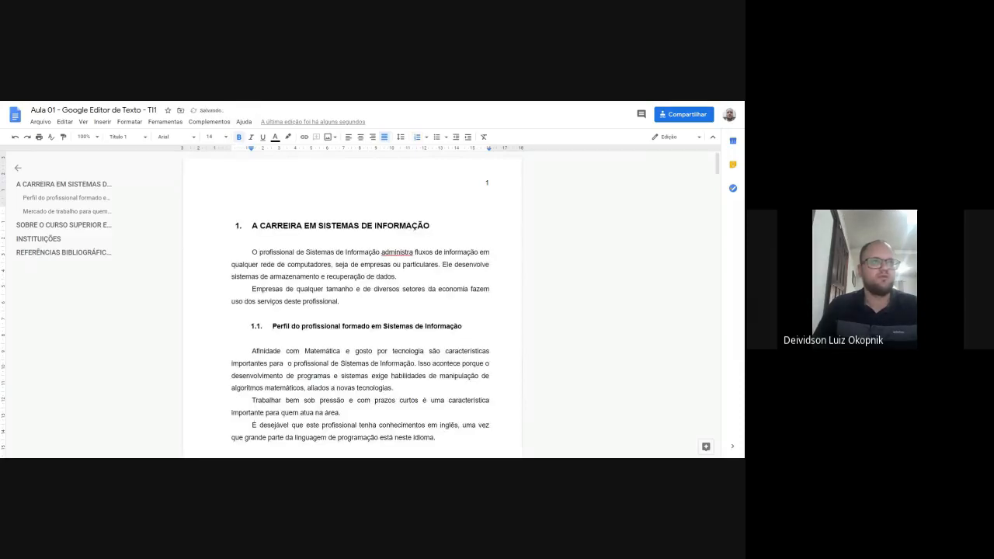
pyautogui.hotkey('ctrl', 'Return')
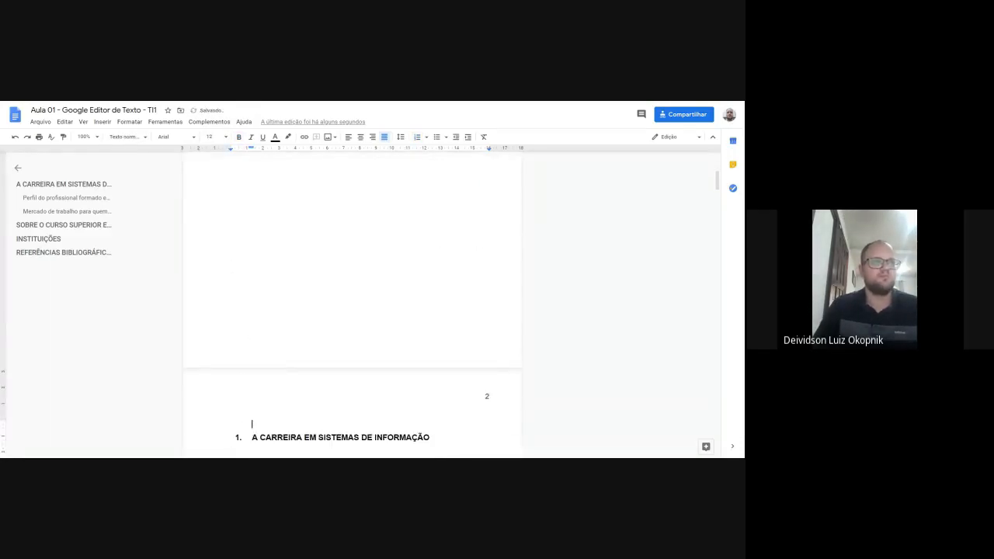
pyautogui.press('Delete')
# Remove the left indent from the blank heading-style line on the first page
pyautogui.scroll(6, 353, 303)
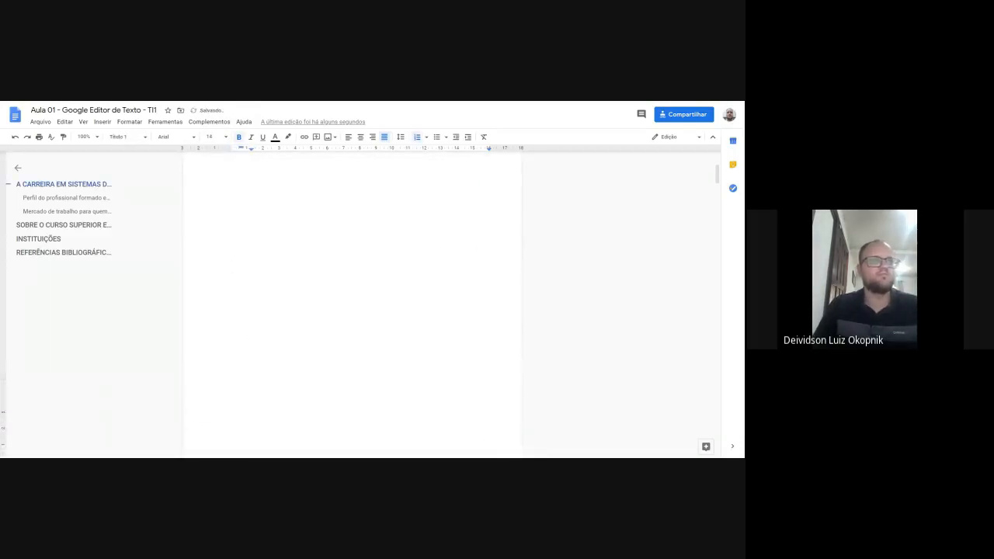
pyautogui.click(273, 225)
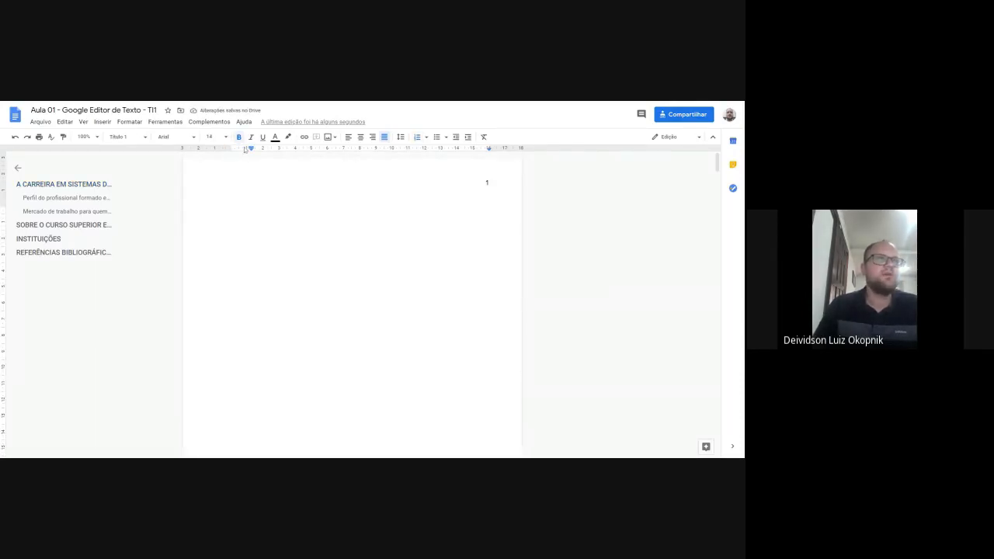
pyautogui.moveTo(251, 147)
pyautogui.mouseDown()
pyautogui.moveTo(212, 153)
pyautogui.moveTo(231, 153)
pyautogui.mouseUp()
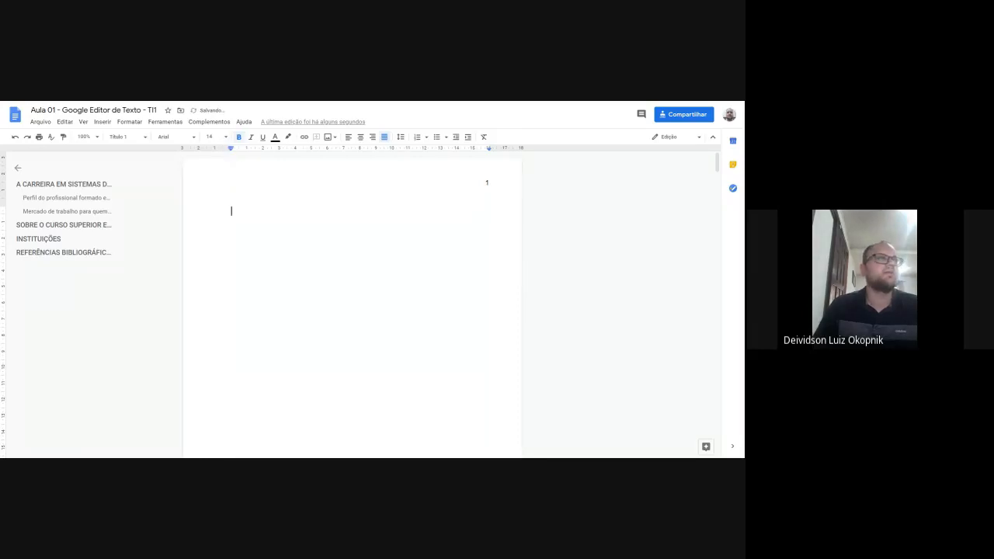
pyautogui.click(101, 122)
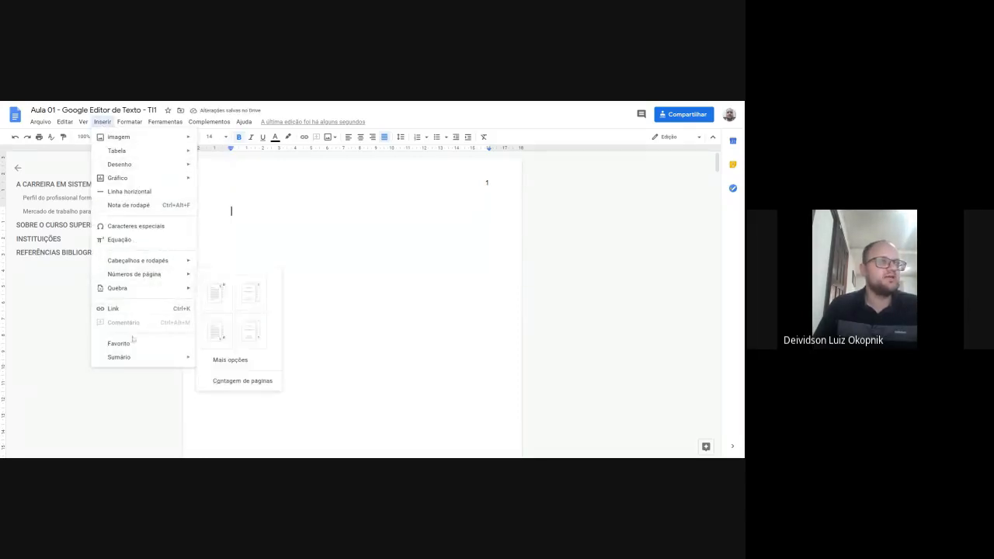
pyautogui.moveTo(137, 360)
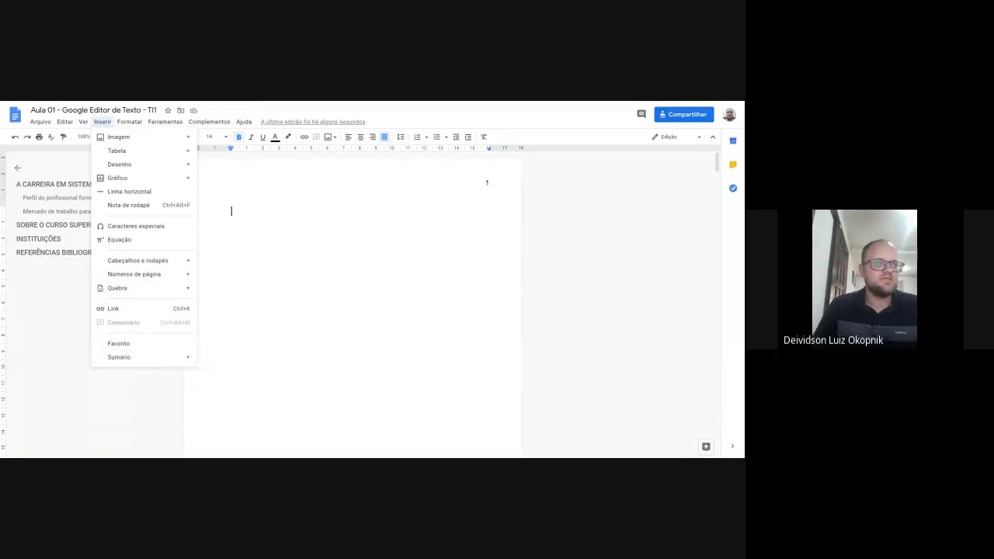
pyautogui.click(214, 370)
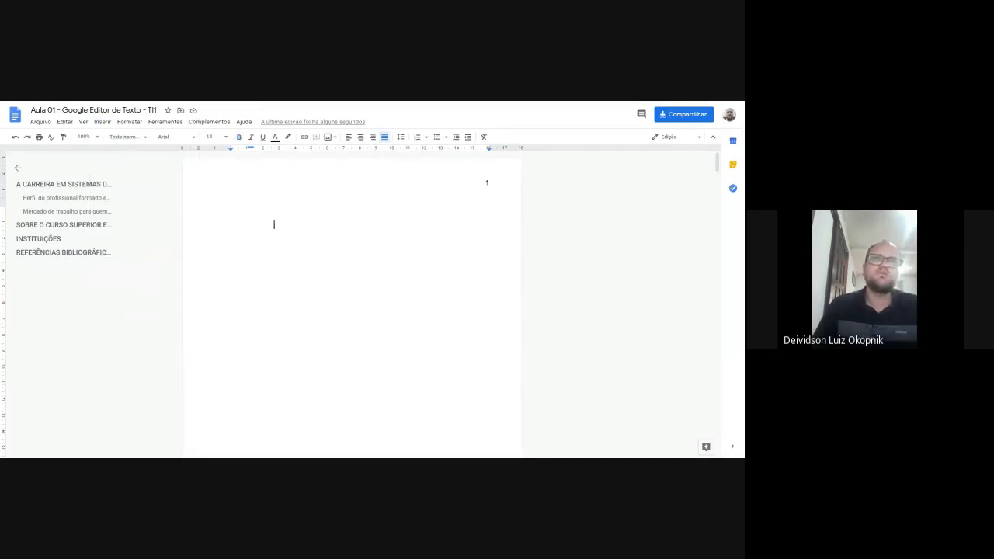
# Replace the page break before the section 1 heading with a new one placed after an extra blank line
pyautogui.press('Delete')
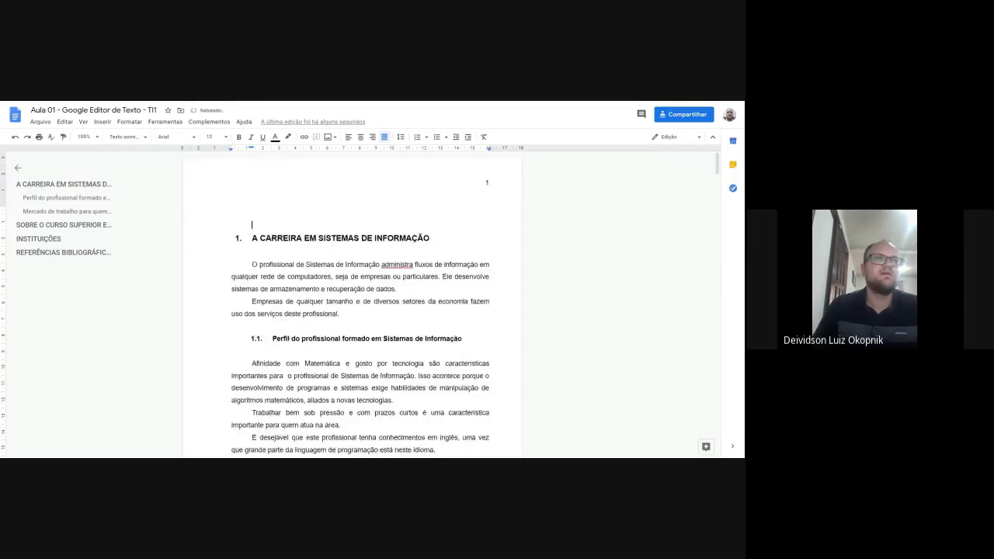
pyautogui.press('Return')
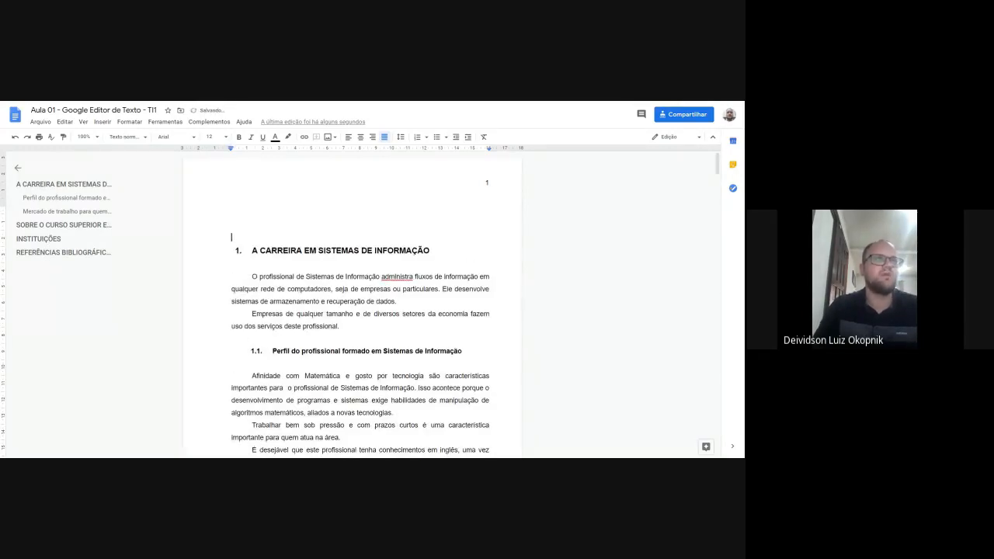
pyautogui.hotkey('ctrl', 'Return')
pyautogui.press('Delete')
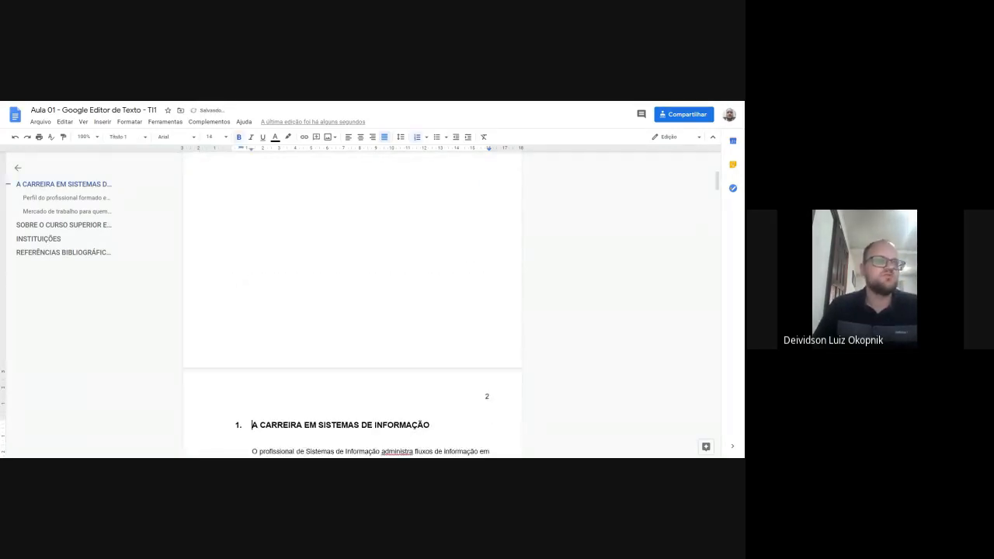
pyautogui.scroll(2, 353, 303)
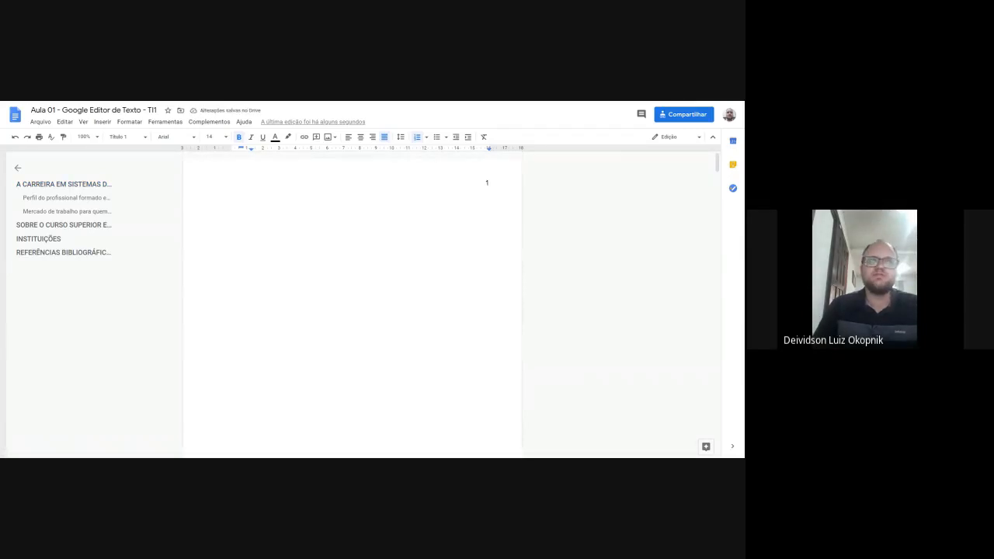
# Review the headings and body text of section 1 through to the Figura 01 notebook image
pyautogui.scroll(-15, 353, 303)
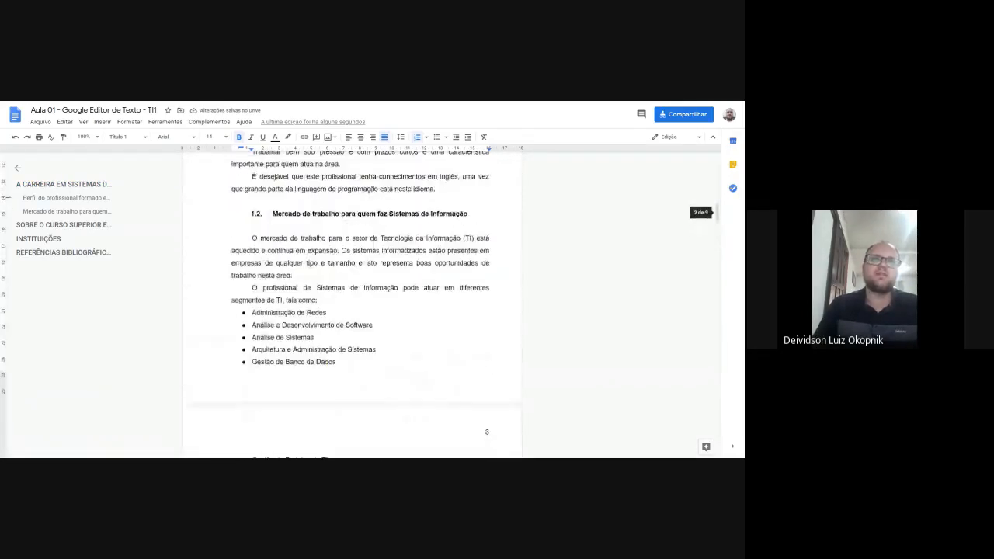
pyautogui.scroll(-1, 352, 302)
pyautogui.scroll(3, 353, 303)
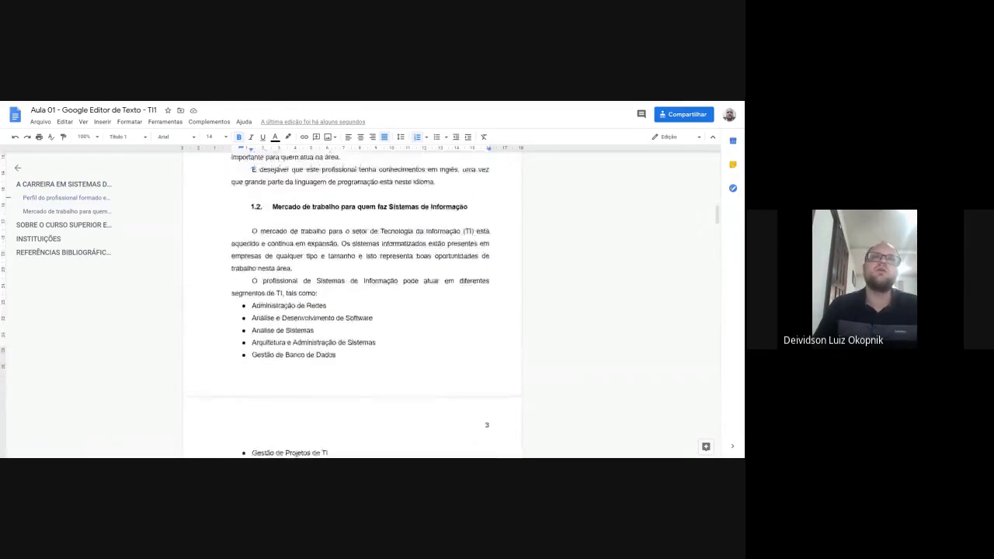
pyautogui.scroll(2, 353, 303)
pyautogui.scroll(-5, 353, 303)
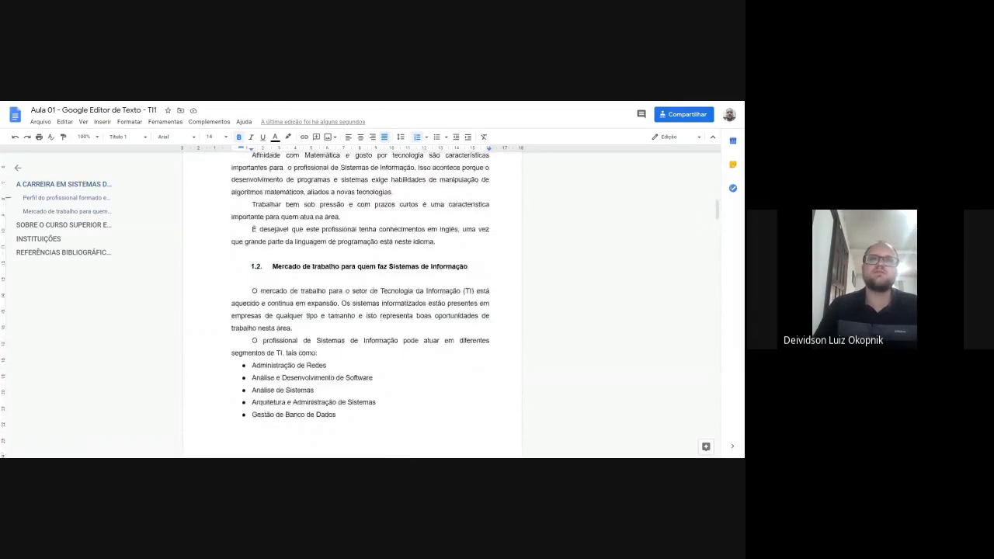
pyautogui.scroll(-5, 353, 303)
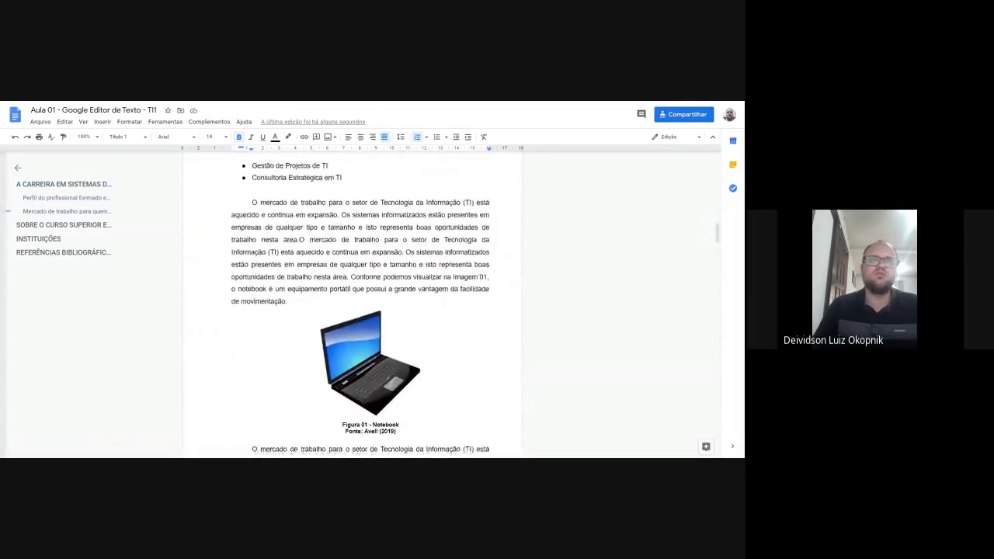
pyautogui.scroll(15, 536, 287)
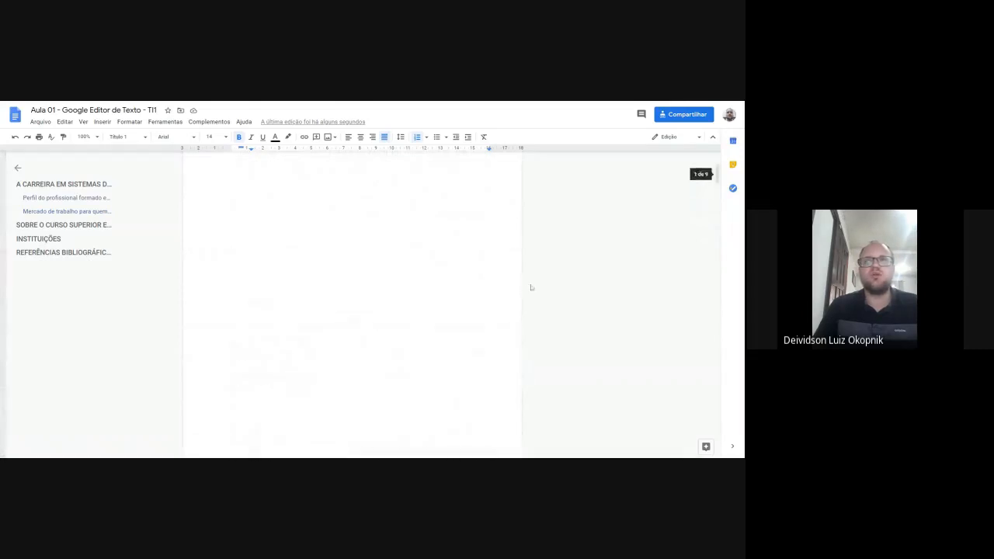
# Insert a table of contents with page numbers at the start of the blank first page
pyautogui.click(231, 212)
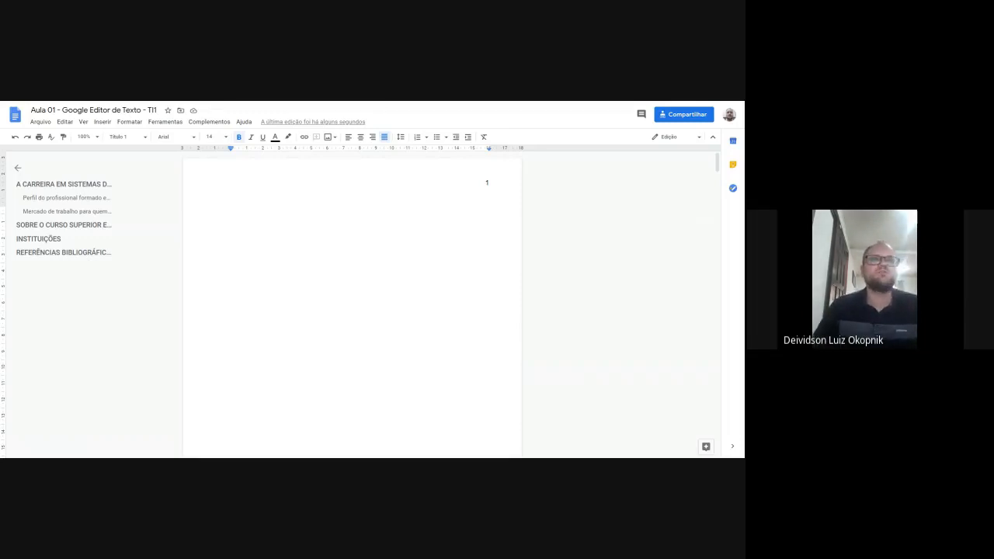
pyautogui.click(102, 123)
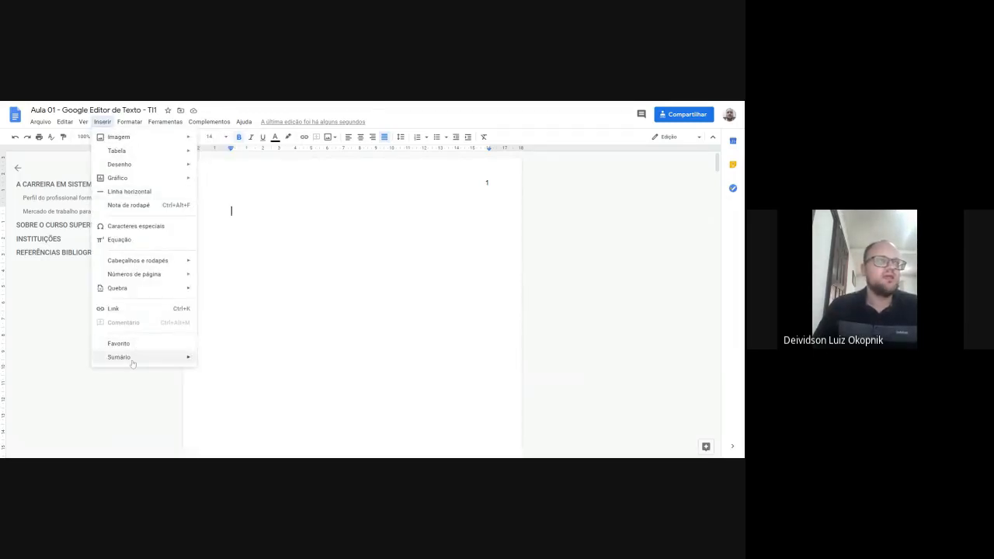
pyautogui.moveTo(140, 359)
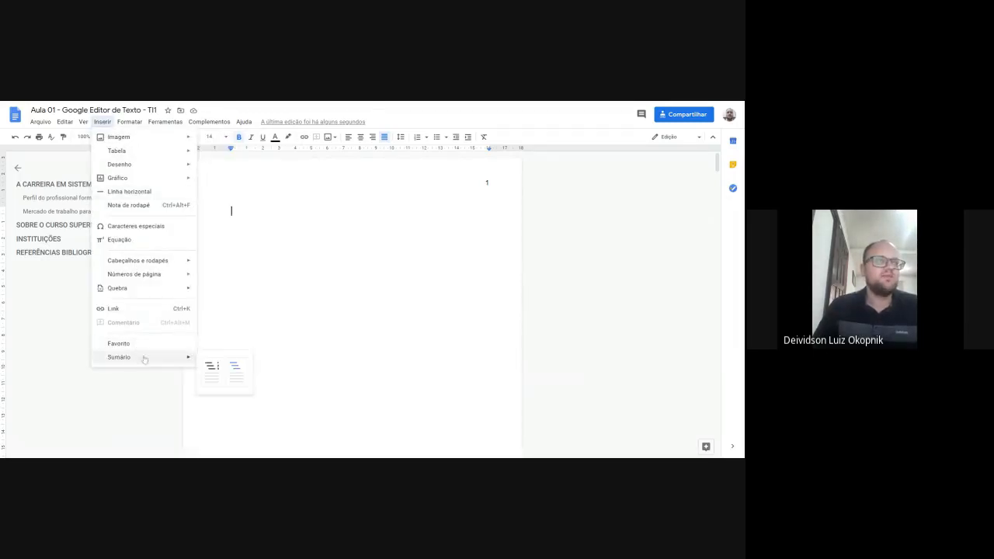
pyautogui.click(212, 369)
pyautogui.click(274, 339)
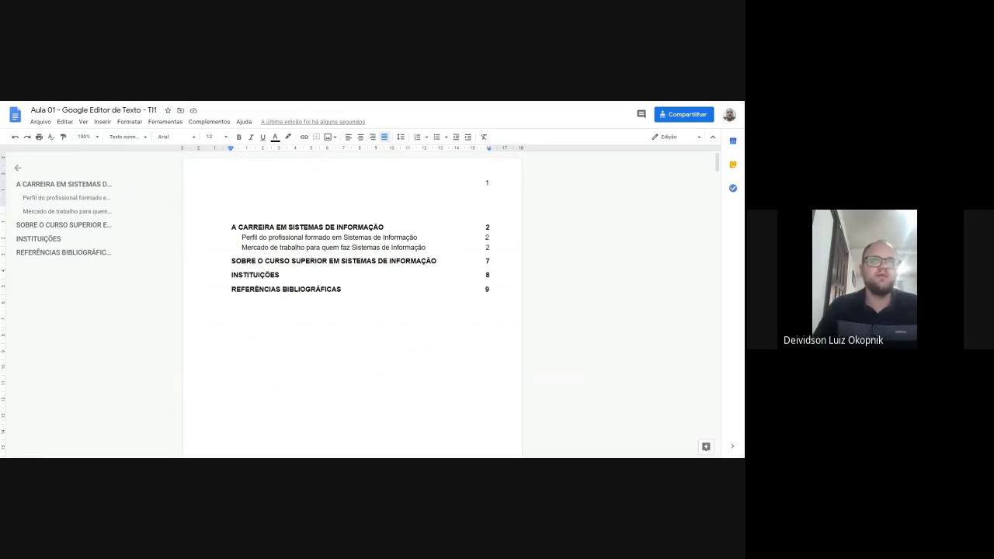
# Apply a numbered list to the "A CARREIRA EM SISTEMAS DE INFORMAÇÃO" entry in the table of contents
pyautogui.scroll(-10, 273, 300)
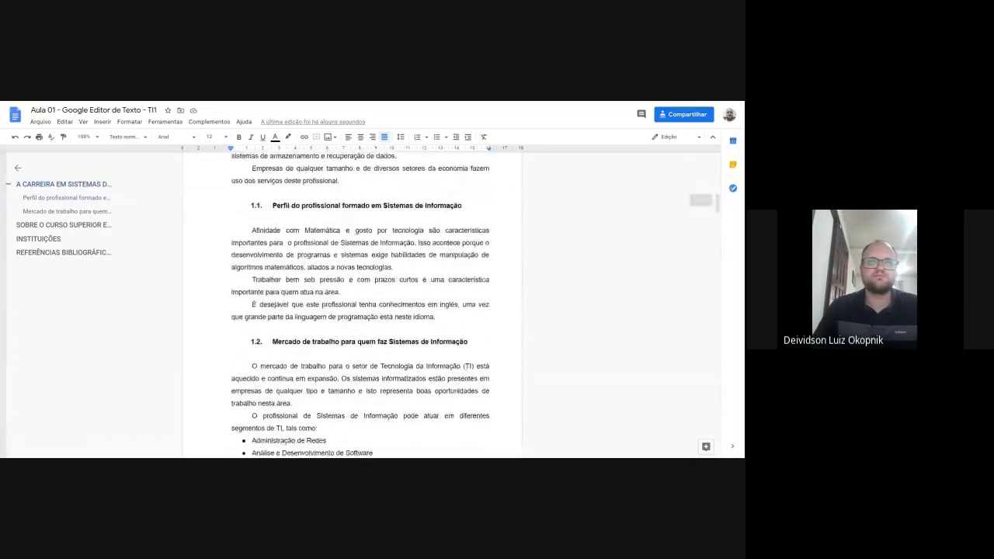
pyautogui.scroll(-15, 360, 303)
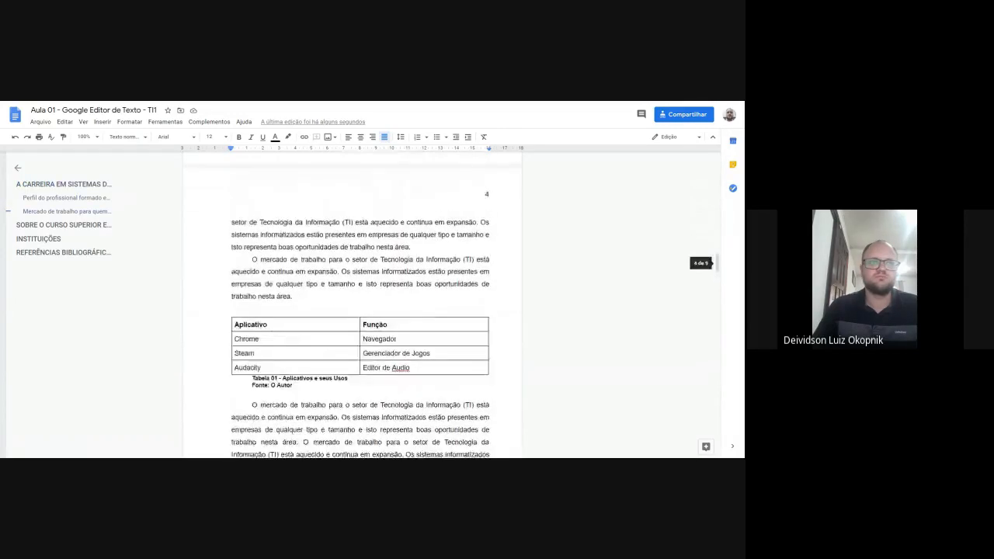
pyautogui.scroll(20, 360, 303)
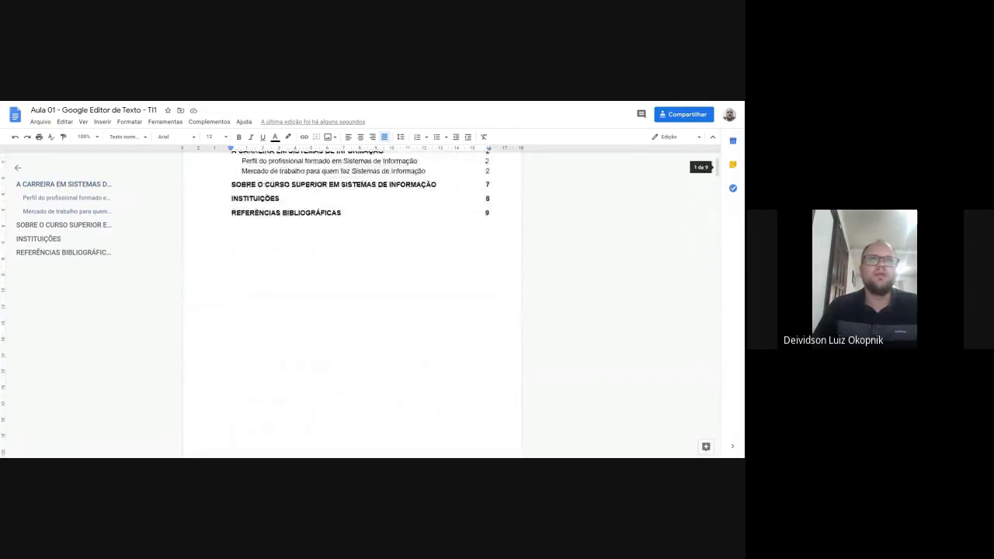
pyautogui.scroll(2, 361, 303)
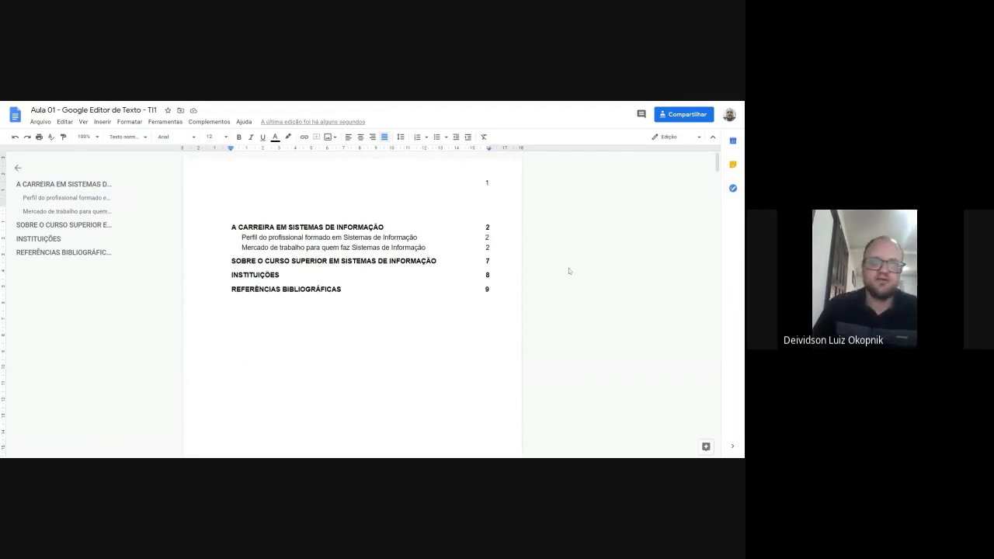
pyautogui.click(262, 226)
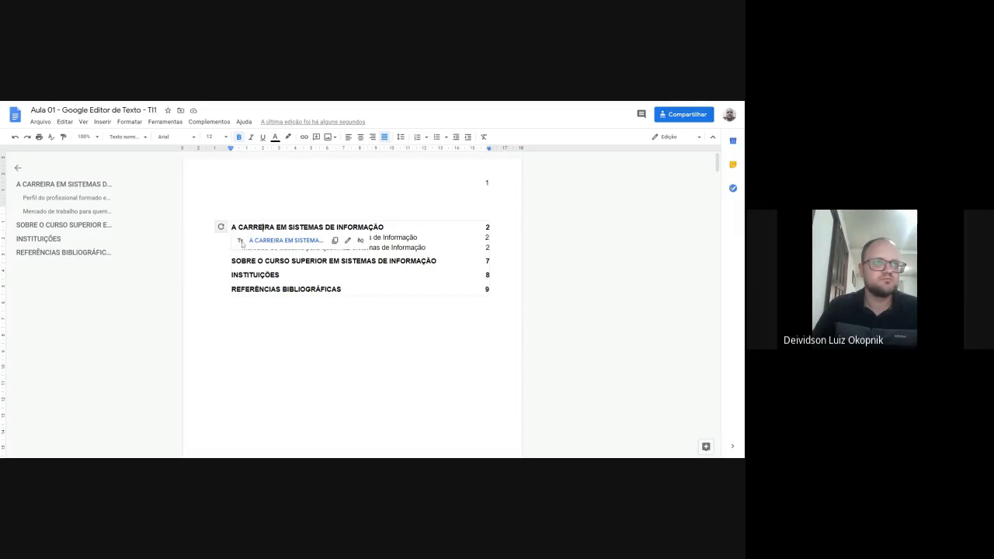
pyautogui.click(252, 210)
pyautogui.click(261, 227)
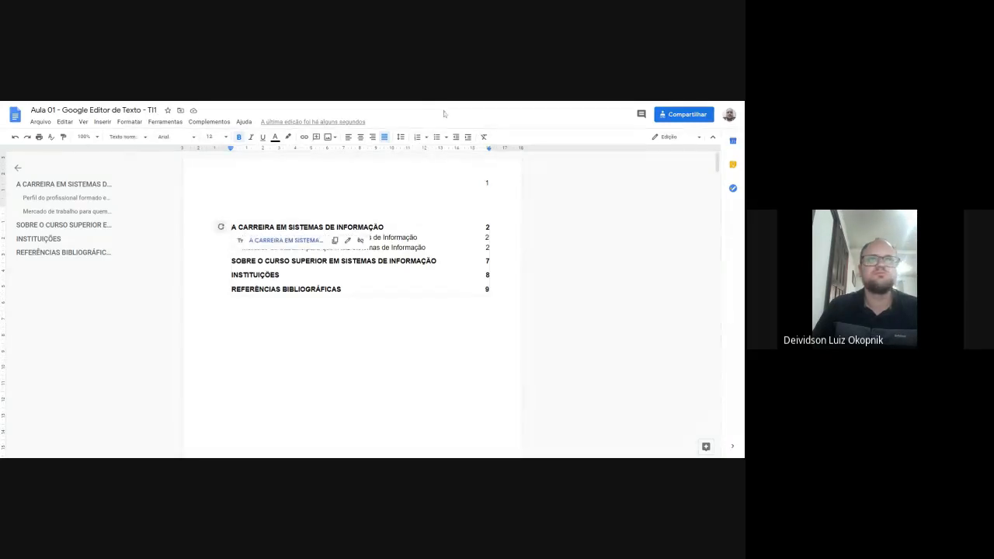
pyautogui.click(418, 137)
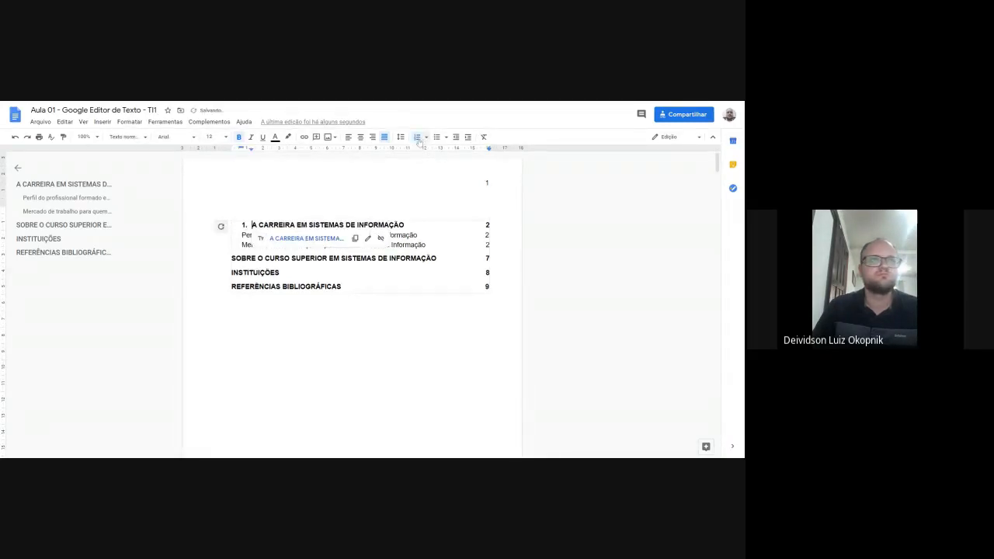
# Number the "Perfil do profissional formado em Sistemas de Informação" entry in the table of contents, trying a tab indent and removing it
pyautogui.scroll(-11, 388, 303)
pyautogui.scroll(4, 389, 303)
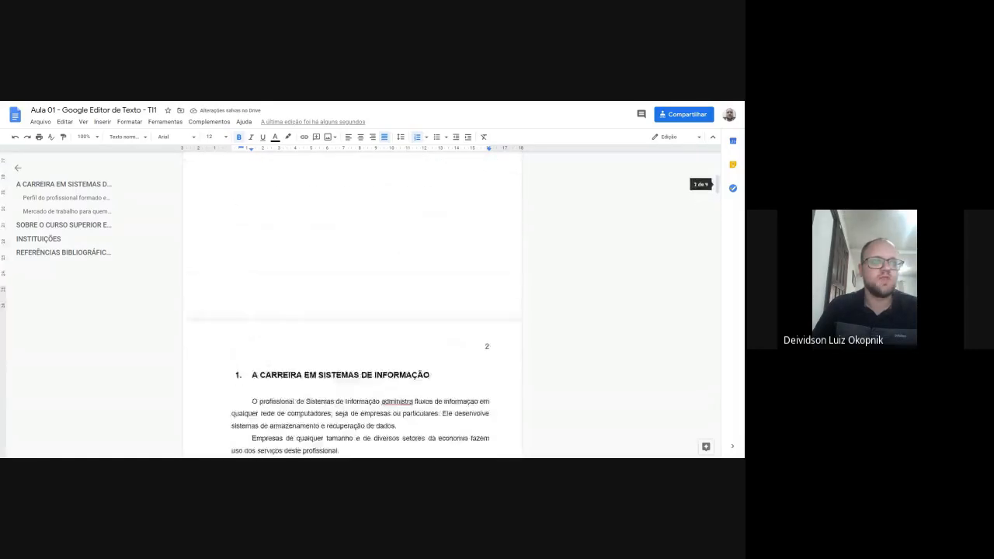
pyautogui.scroll(5, 349, 303)
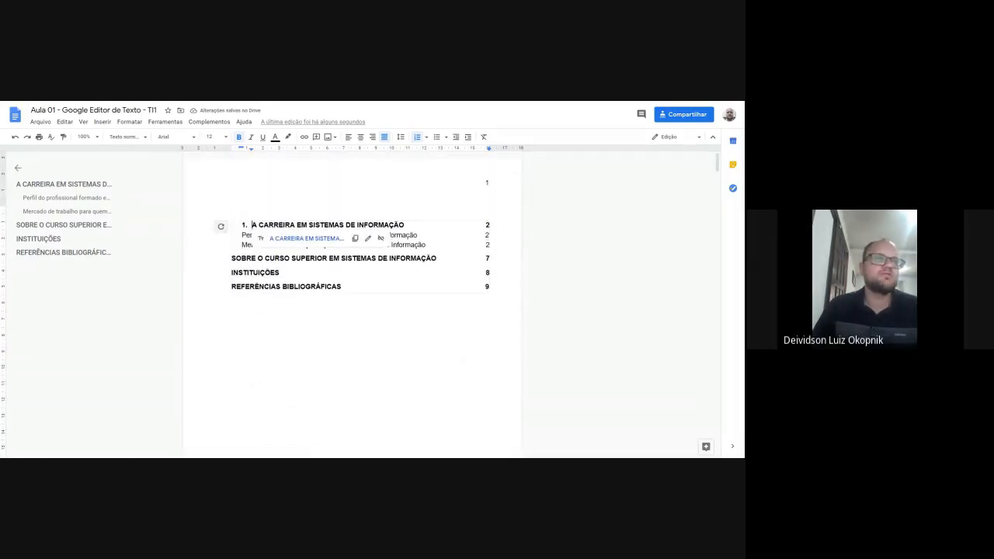
pyautogui.click(242, 235)
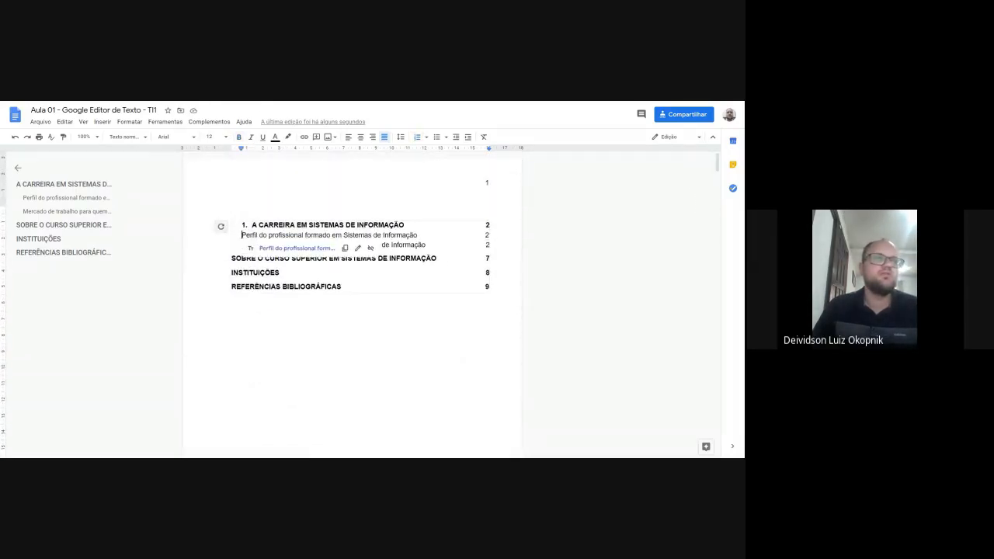
pyautogui.click(418, 138)
pyautogui.press('Tab')
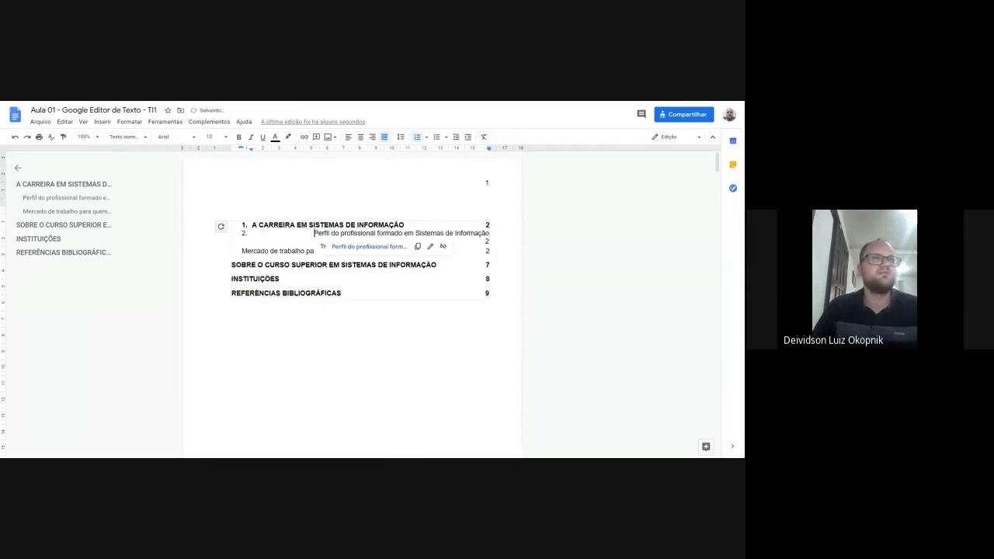
pyautogui.press('BackSpace')
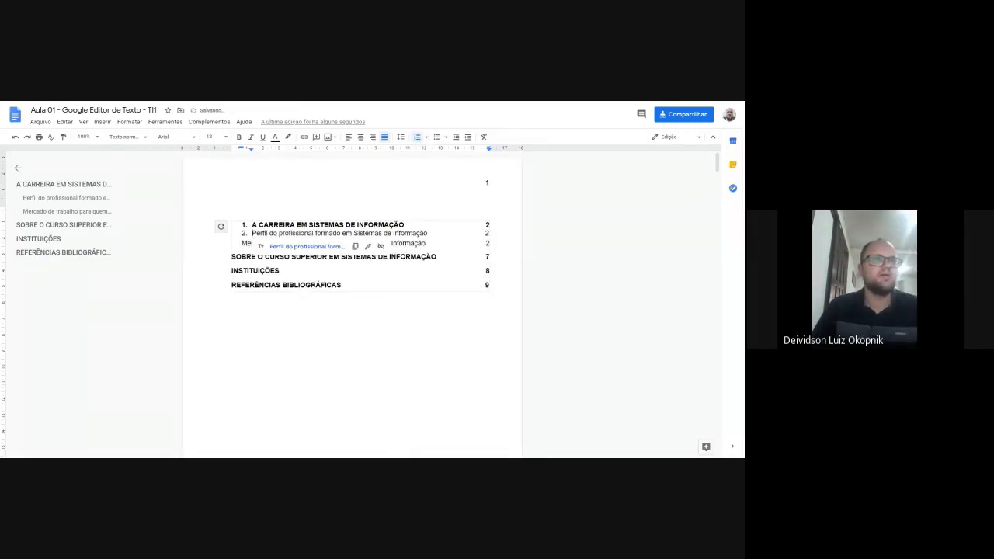
pyautogui.click(244, 233)
pyautogui.press('Tab')
pyautogui.hotkey('ctrl', 'z')
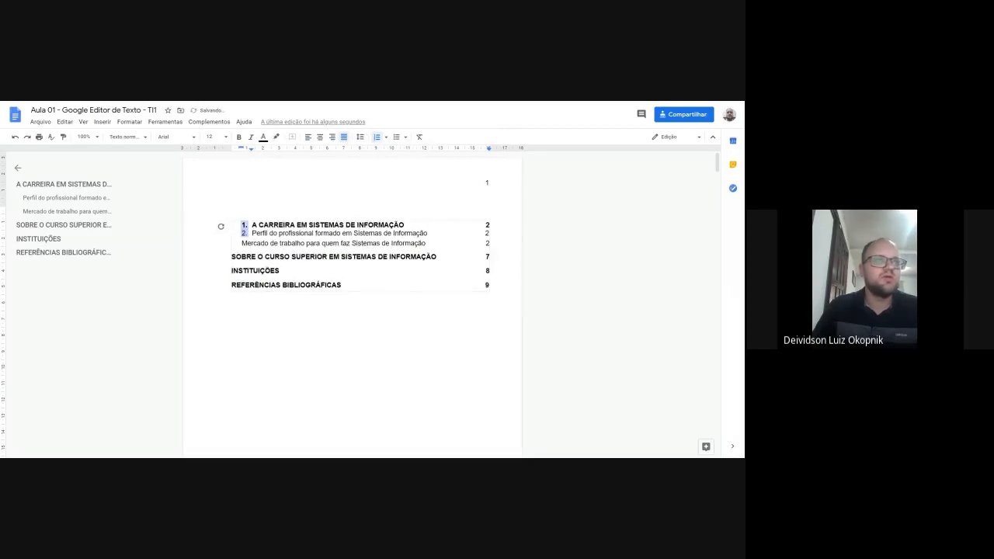
pyautogui.click(253, 233)
pyautogui.rightClick(244, 233)
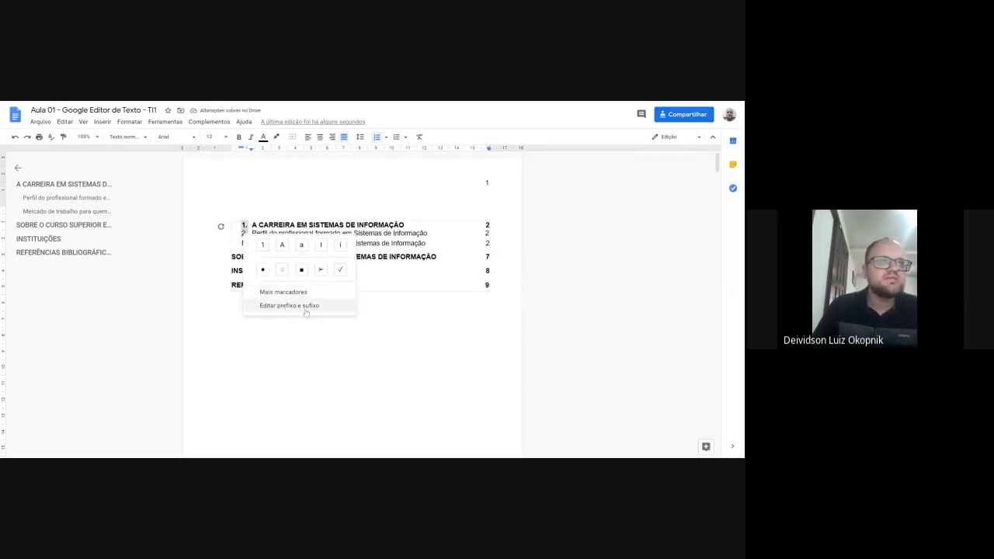
pyautogui.click(313, 338)
# Undo the automatic list numbering on the first two table of contents entries
pyautogui.hotkey('ctrl', 'z')
pyautogui.hotkey('ctrl', 'z')
pyautogui.hotkey('ctrl', 'z')
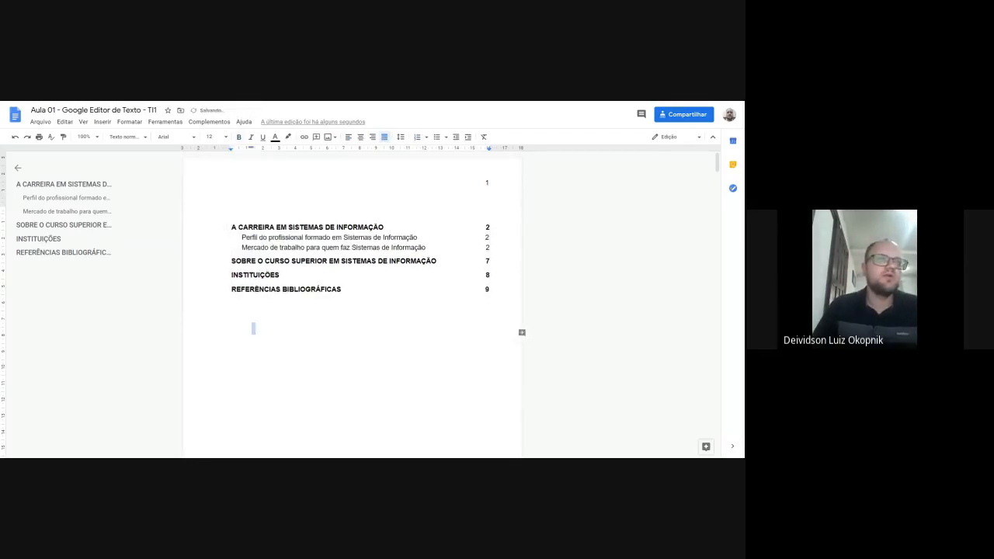
# Number the table of contents entry "A CARREIRA EM SISTEMAS DE INFORMAÇÃO" as 1. and its two subentries as 1.1 and 1.2
pyautogui.click(307, 228)
pyautogui.scroll(-10, 352, 311)
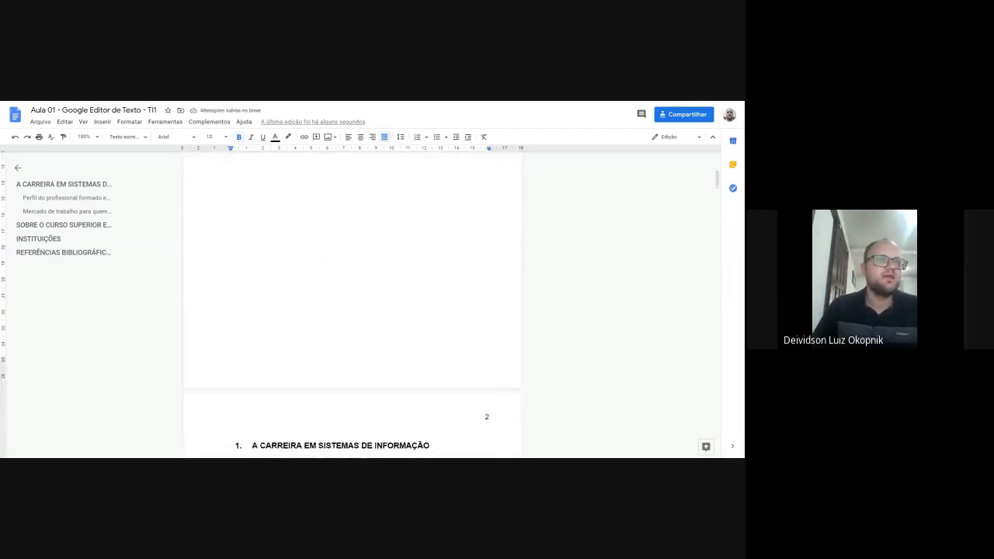
pyautogui.scroll(8, 487, 442)
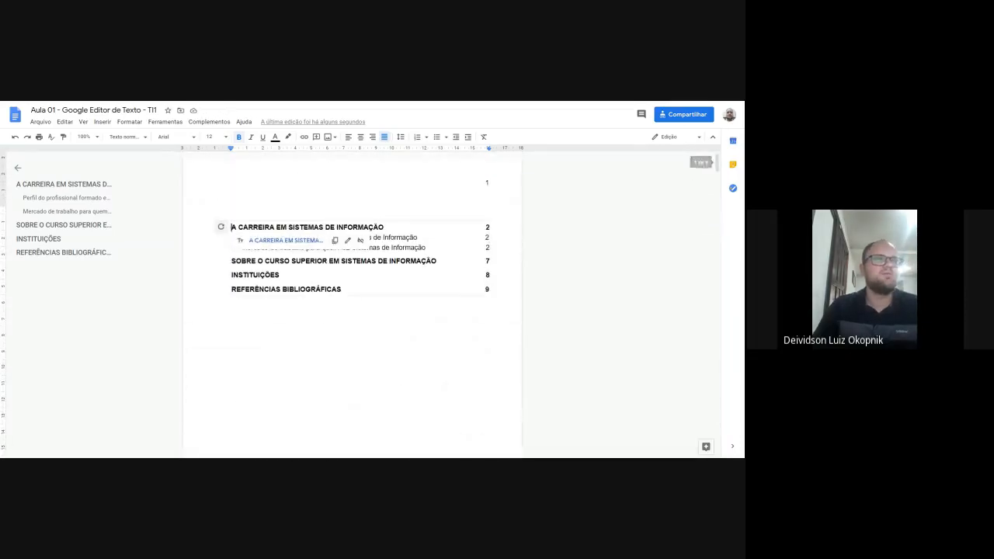
pyautogui.write('1.')
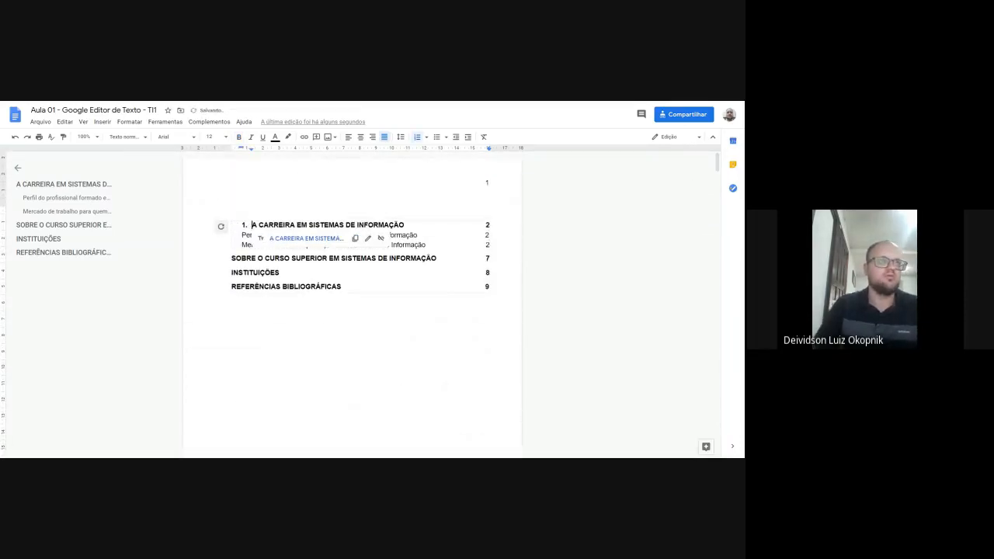
pyautogui.click(242, 235)
pyautogui.write('1.1')
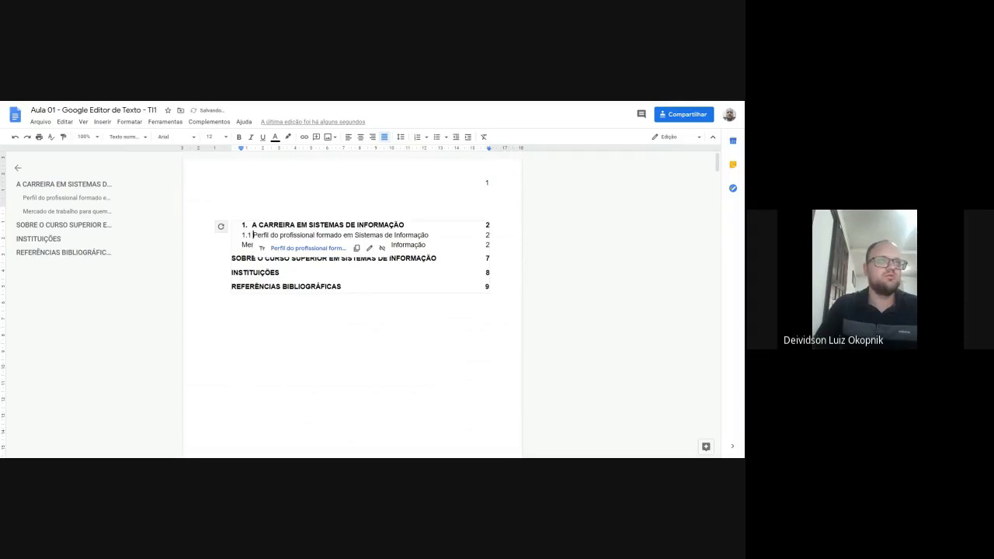
pyautogui.click(242, 245)
pyautogui.write('1.2')
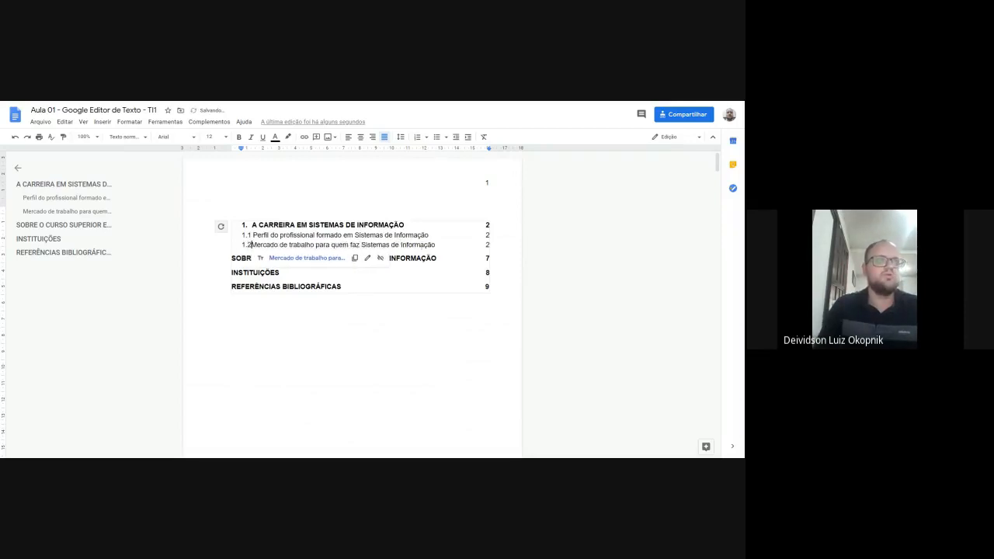
# Number the "SOBRE O CURSO SUPERIOR EM SISTEMAS DE INFORMAÇÃO" entry as 2. and the "INSTITUIÇÕES" entry as 3
pyautogui.click(232, 259)
pyautogui.write('2.')
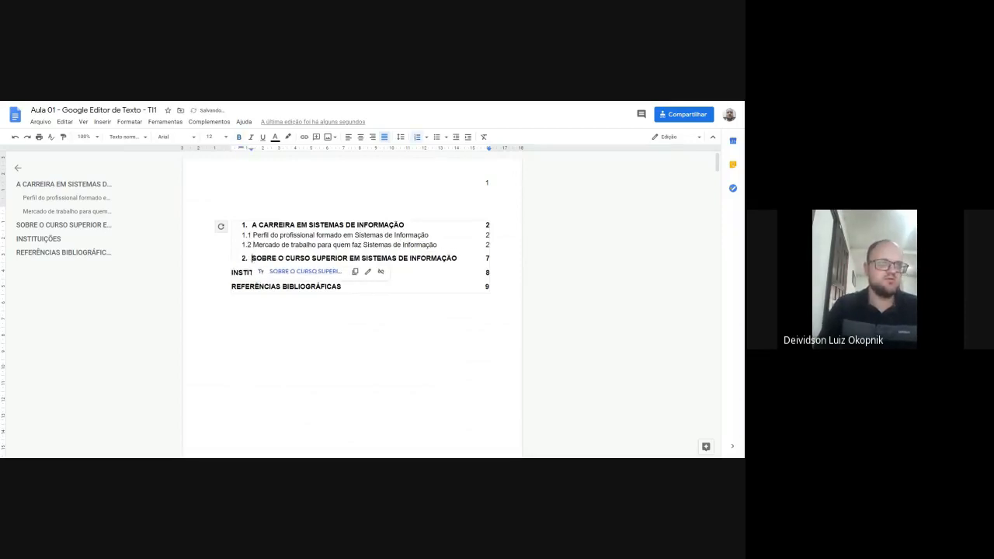
pyautogui.press('Down')
pyautogui.press('Home')
pyautogui.write('3.')
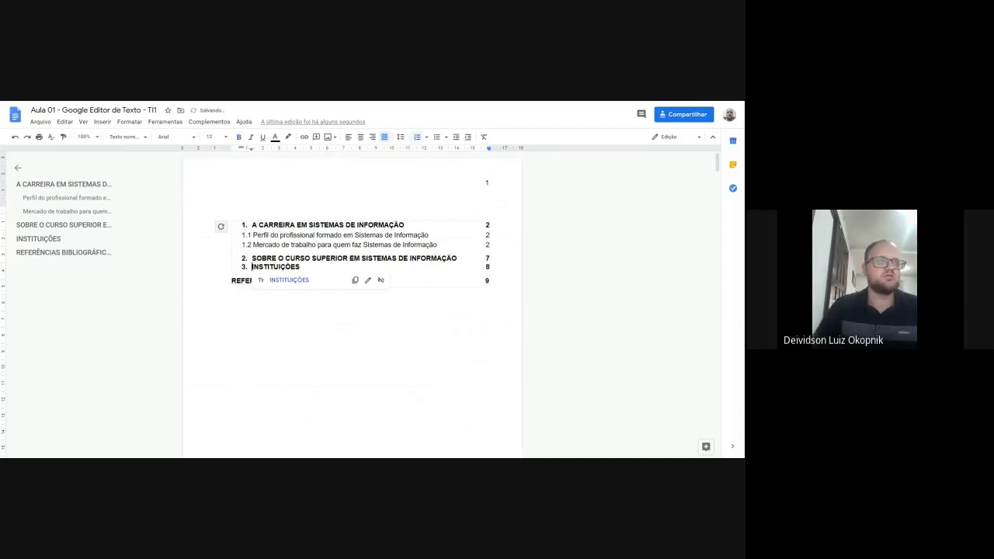
# Indent the unnumbered "REFERÊNCIAS BIBLIOGRÁFICAS" entry to line up with the numbered entries above it
pyautogui.press('Down')
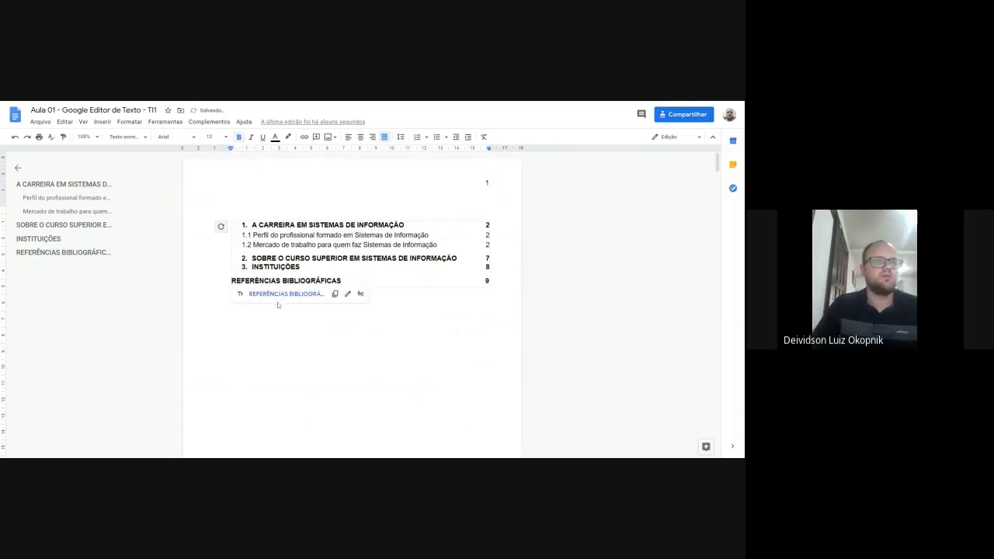
pyautogui.press('Tab')
pyautogui.press('BackSpace')
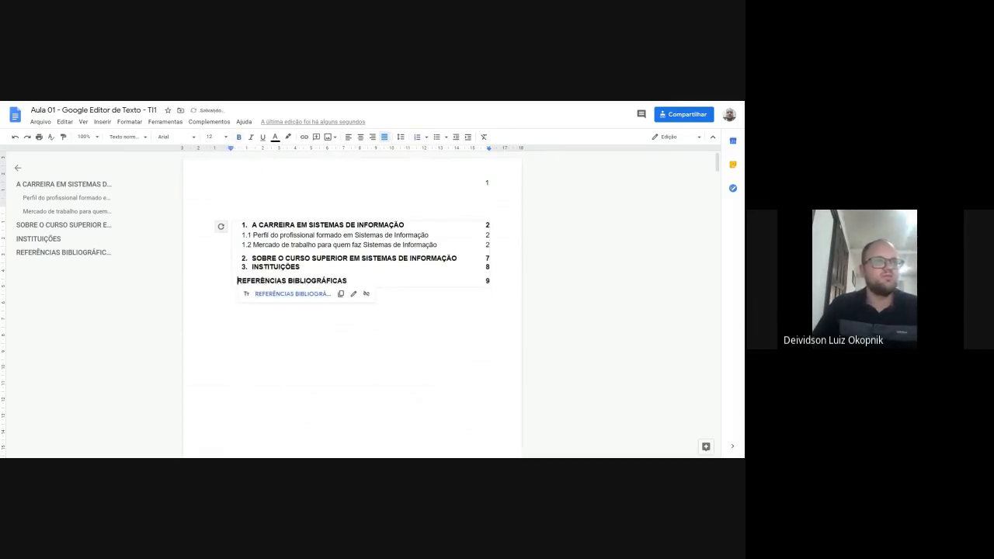
pyautogui.press('BackSpace')
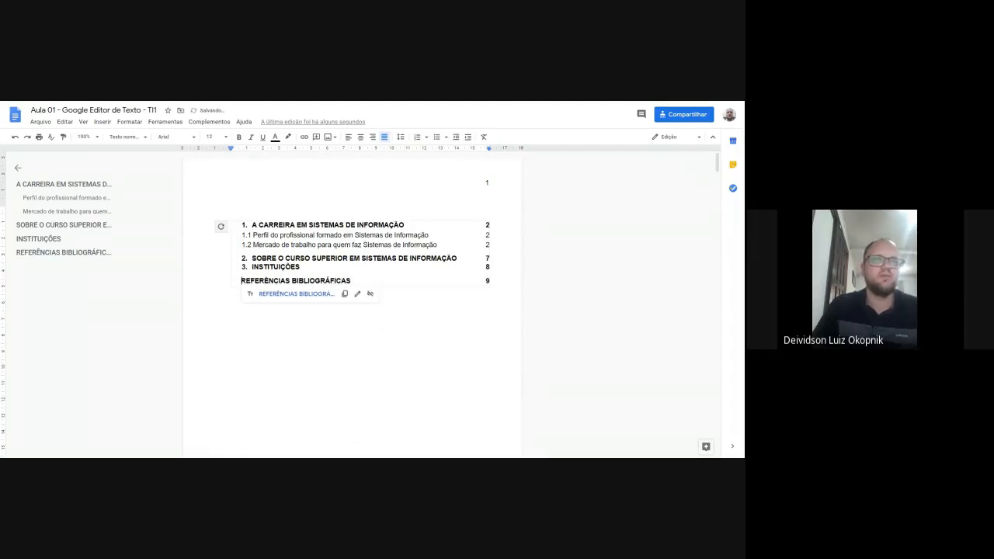
pyautogui.click(276, 333)
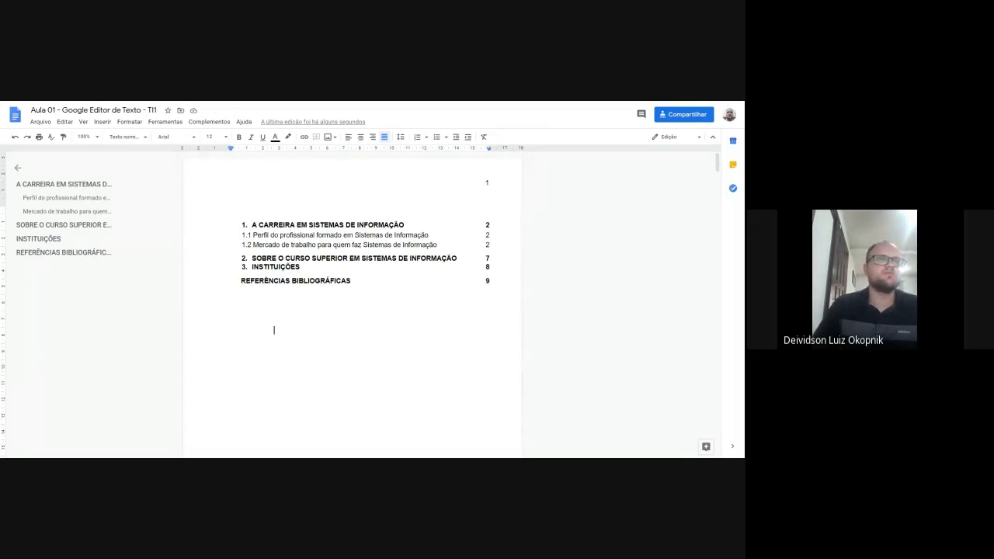
# Add the centred title "SUMÁRIO" above the table of contents, followed by a blank line
pyautogui.hotkey('ctrl', 'Home')
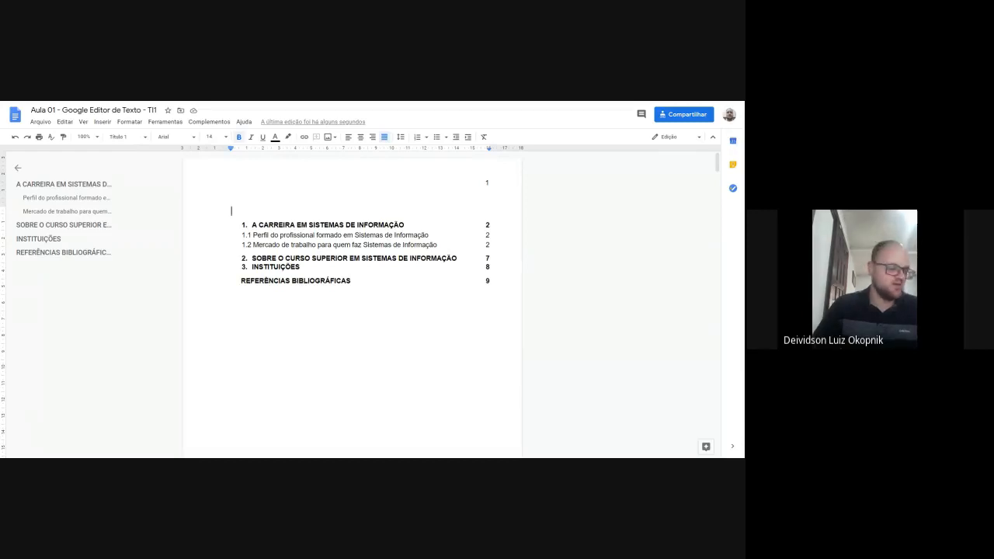
pyautogui.write('SUMÁRIO')
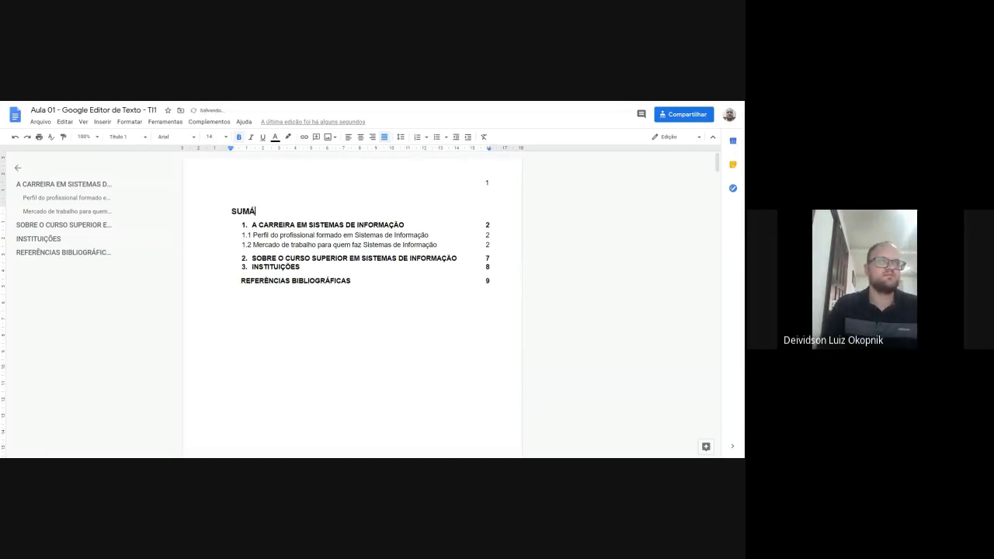
pyautogui.click(360, 138)
pyautogui.press('Return')
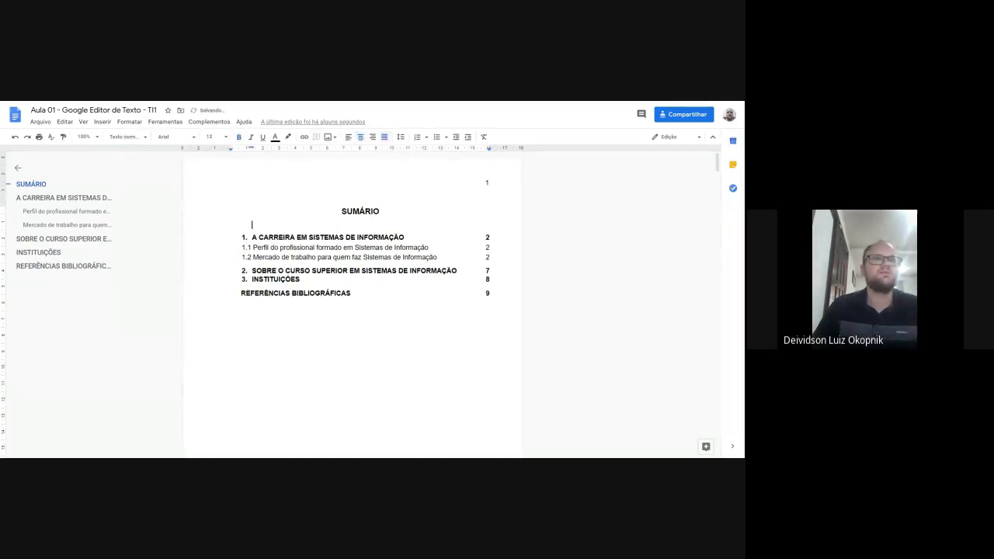
# Repeat the last paragraph of section 1.1, "É desejável que este profissional...", eight times in total to push heading 1.2 onto page 3
pyautogui.scroll(-15, 352, 303)
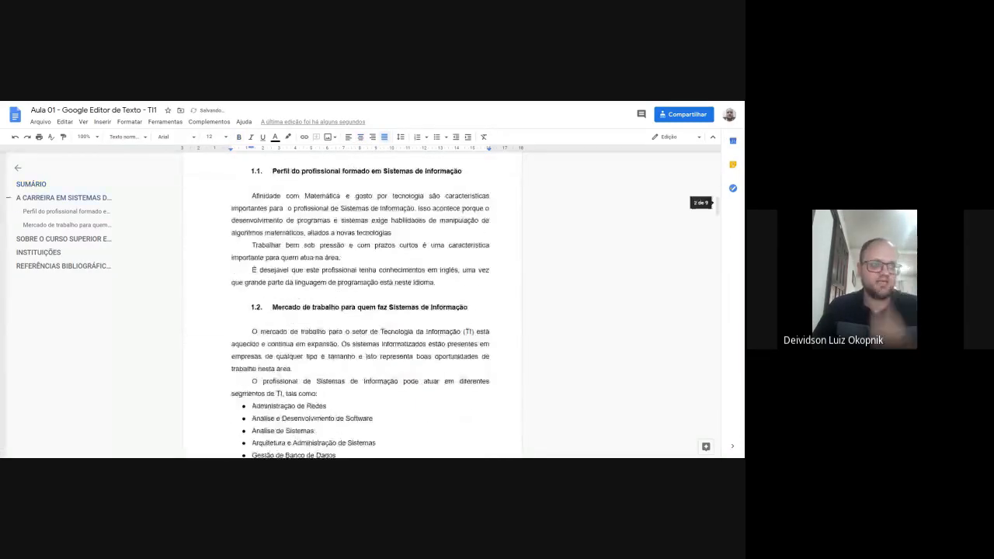
pyautogui.scroll(4, 353, 302)
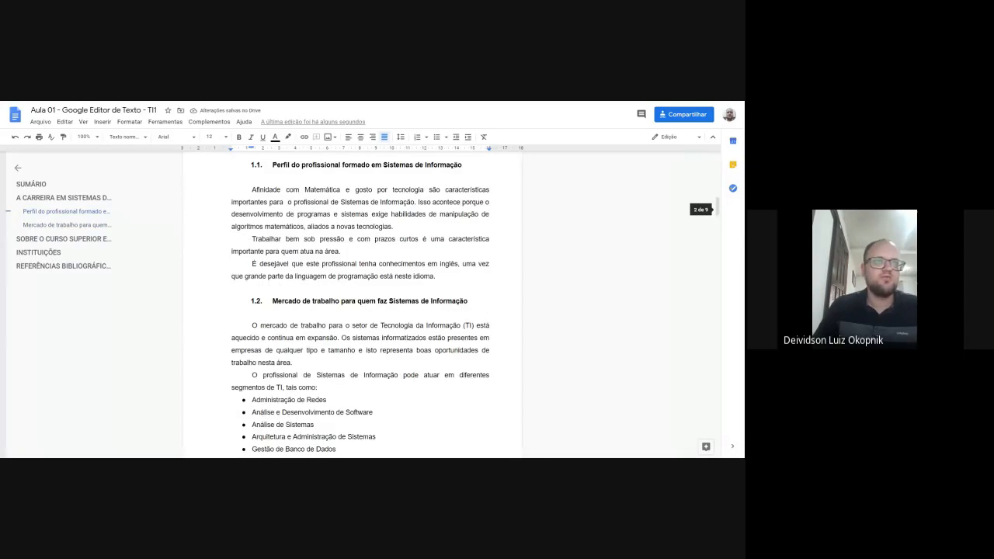
pyautogui.moveTo(435, 276); pyautogui.dragTo(252, 264)
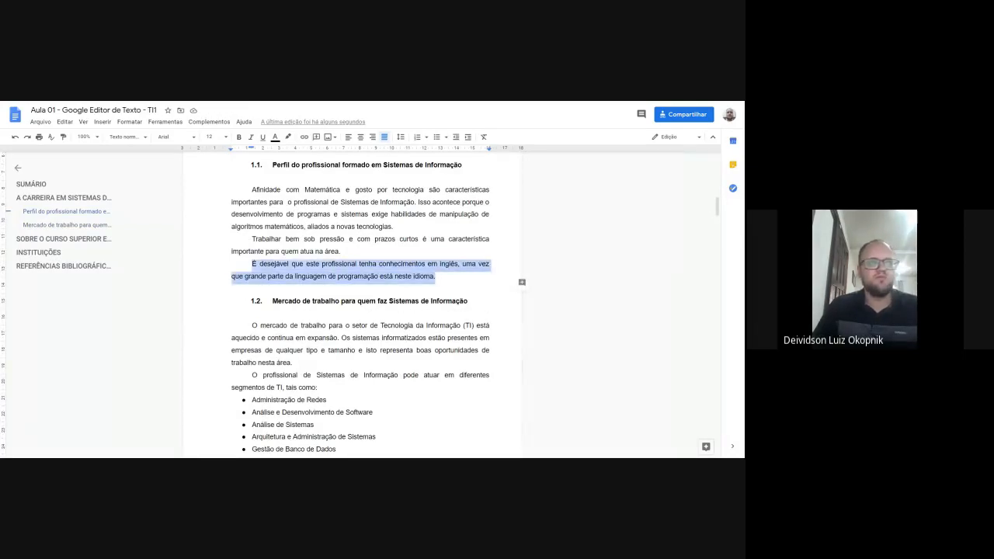
pyautogui.hotkey('ctrl', 'c')
pyautogui.hotkey('ctrl', 'v')
pyautogui.hotkey('ctrl', 'v')
pyautogui.hotkey('ctrl', 'v')
pyautogui.hotkey('ctrl', 'v')
pyautogui.hotkey('ctrl', 'v')
pyautogui.hotkey('ctrl', 'v')
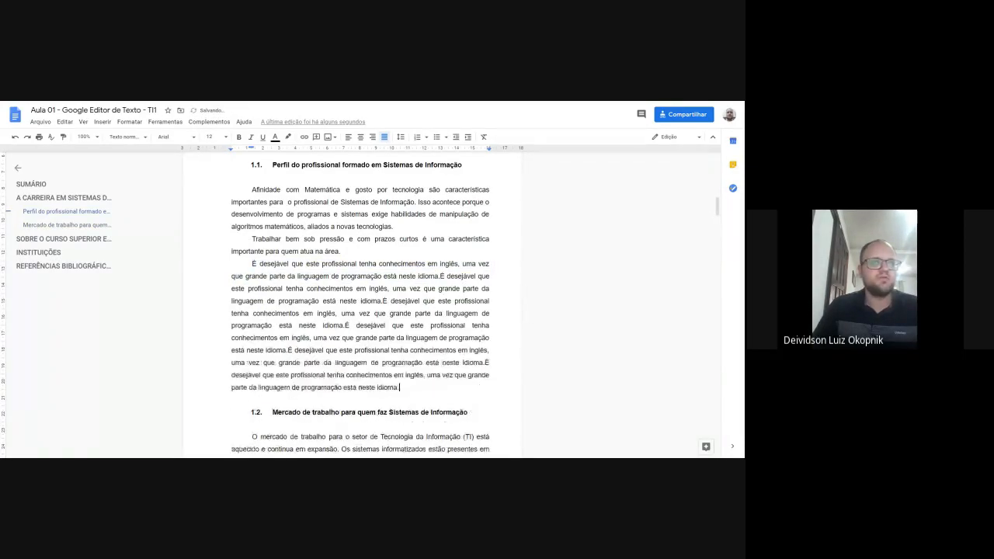
pyautogui.hotkey('ctrl', 'v')
pyautogui.hotkey('ctrl', 'v')
pyautogui.scroll(-3, 353, 303)
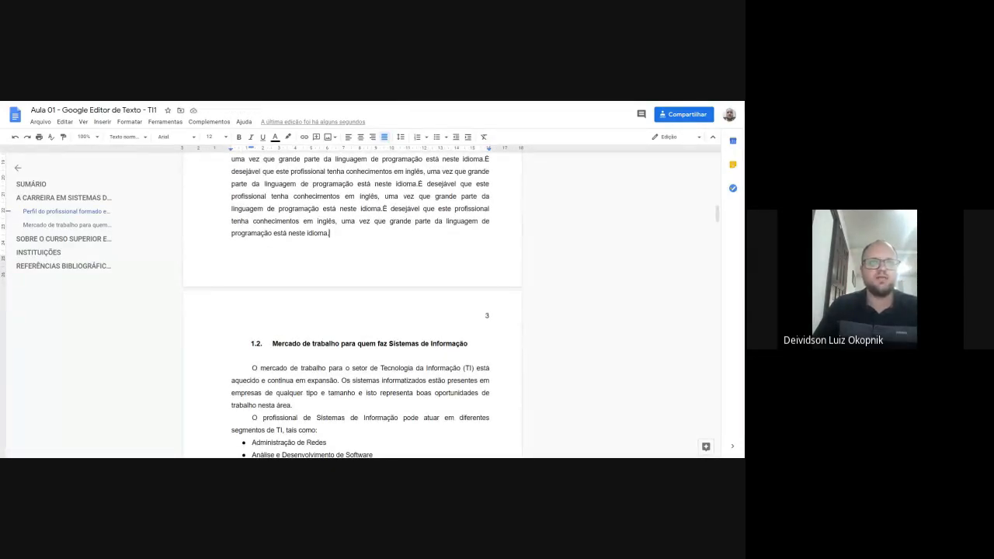
# Insert a space between each of the repeated "É desejável" sentences in section 1.1
pyautogui.click(384, 208)
pyautogui.scroll(3, 419, 184)
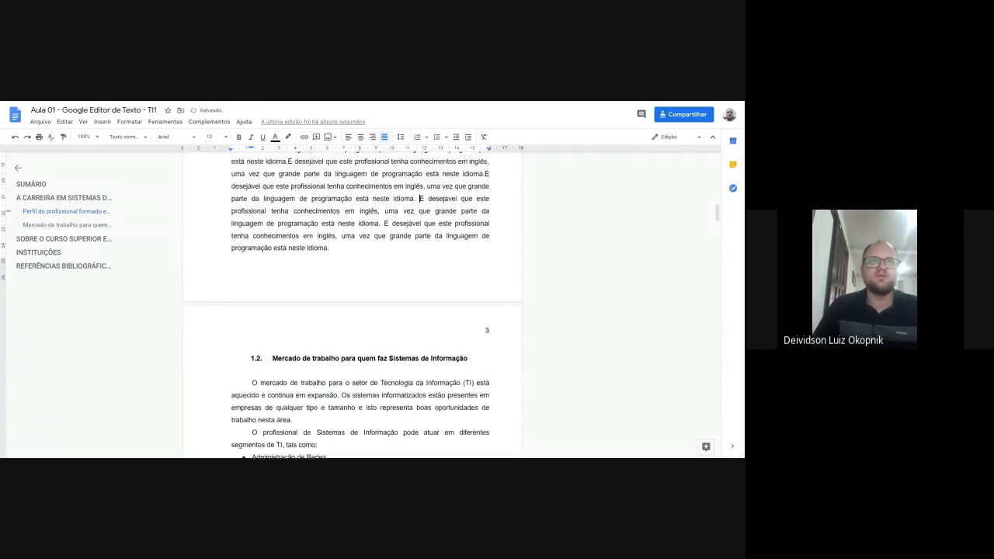
pyautogui.click(486, 246)
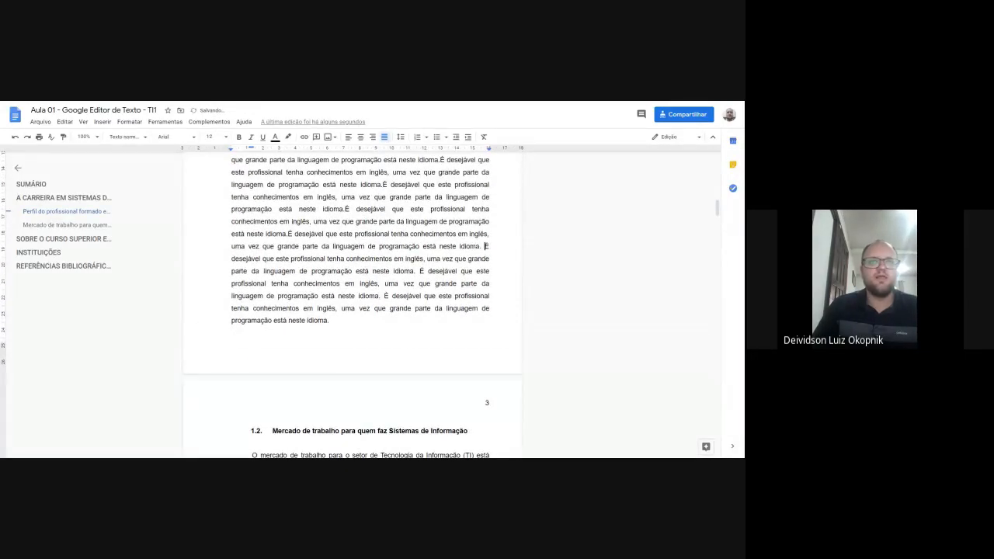
pyautogui.click(288, 233)
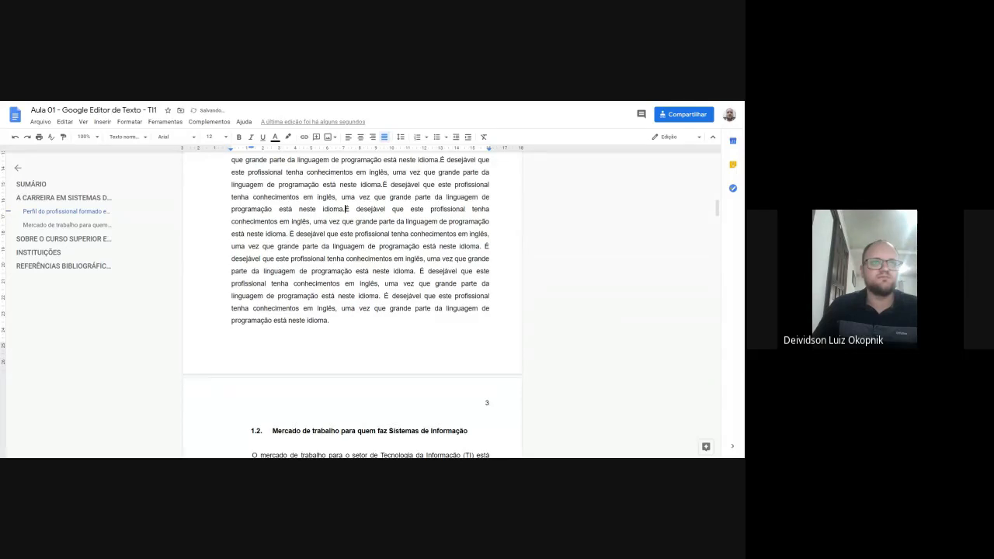
pyautogui.scroll(2, 360, 303)
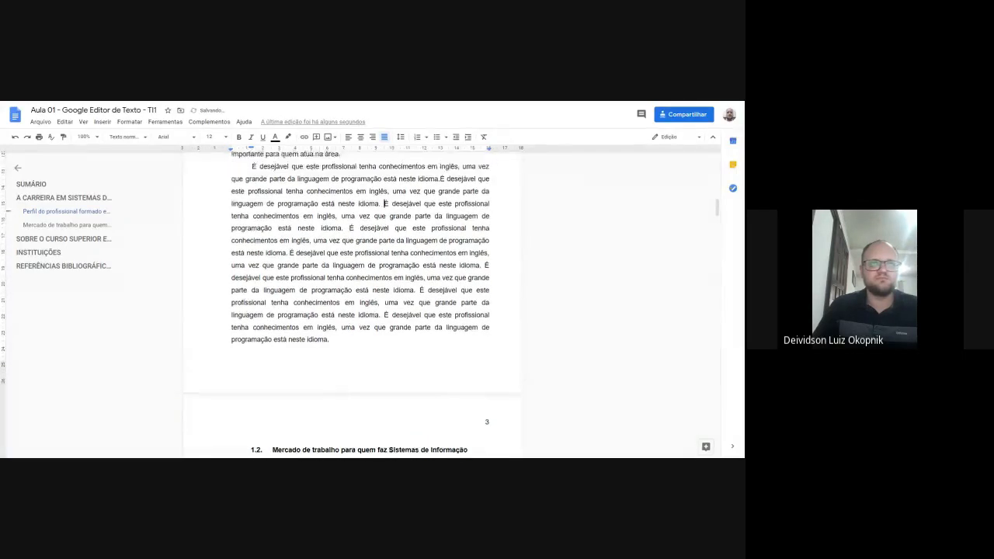
pyautogui.scroll(10, 360, 303)
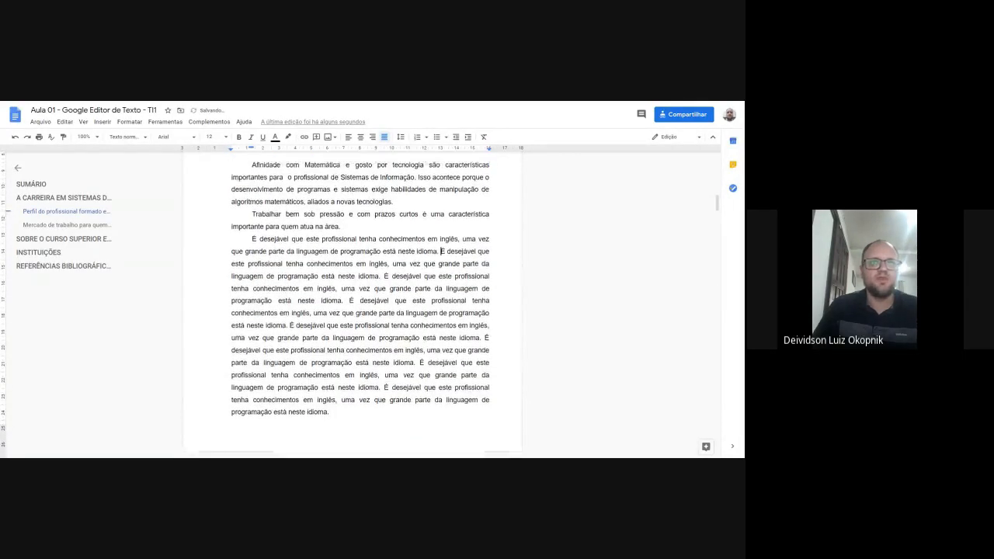
# Update the table of contents under the "SUMÁRIO" title to refresh its entries and page numbers
pyautogui.scroll(3, 360, 303)
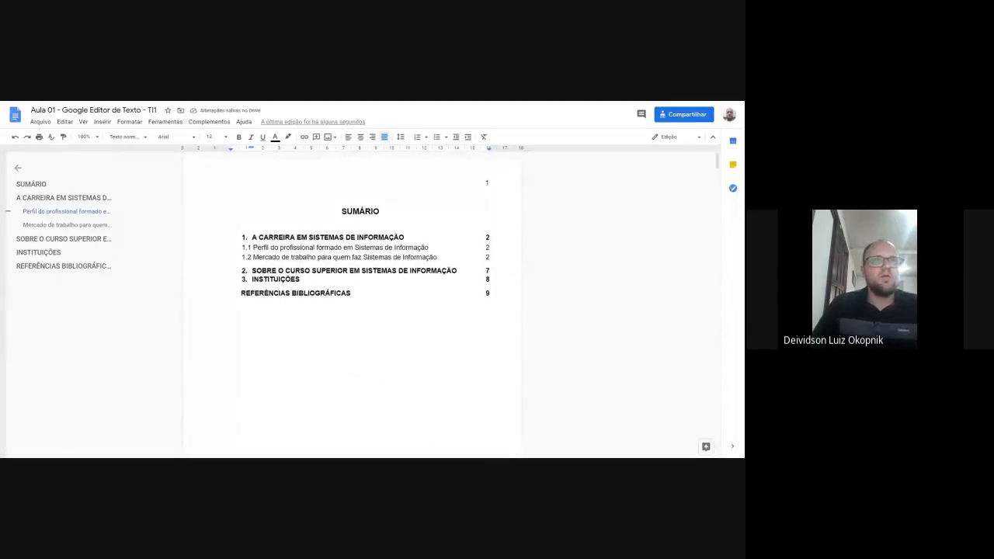
pyautogui.click(286, 248)
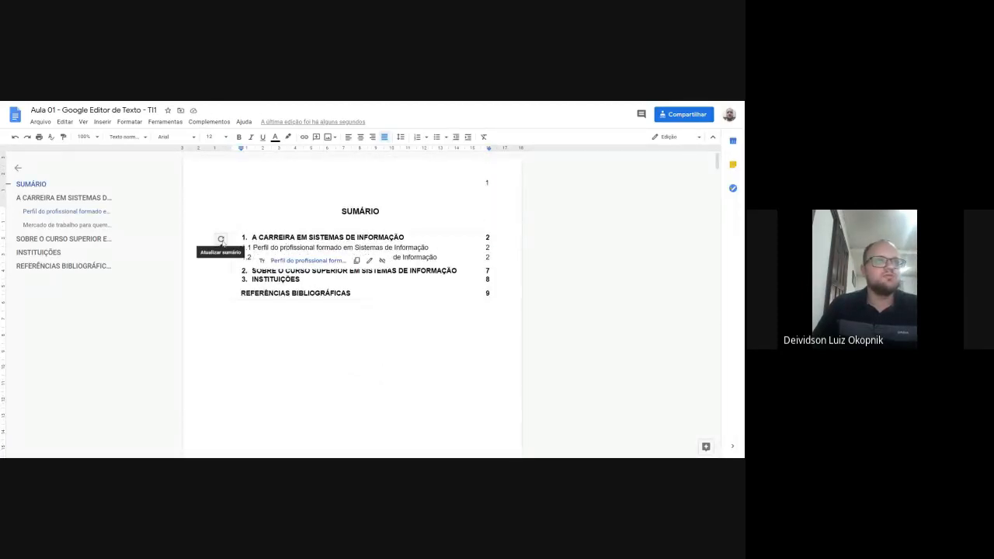
pyautogui.click(222, 241)
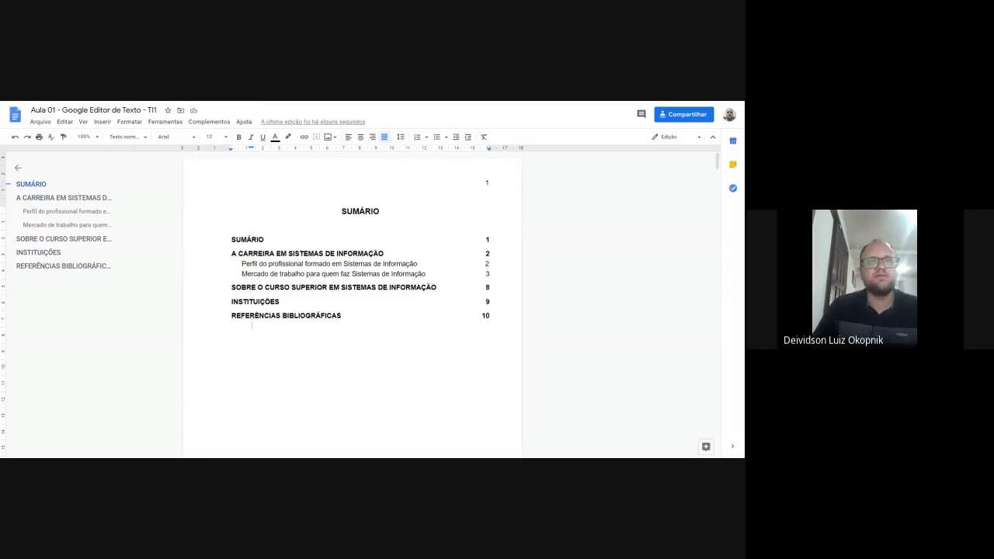
# Check the refreshed page numbers of the section 1 subentries in the table of contents
pyautogui.click(486, 288)
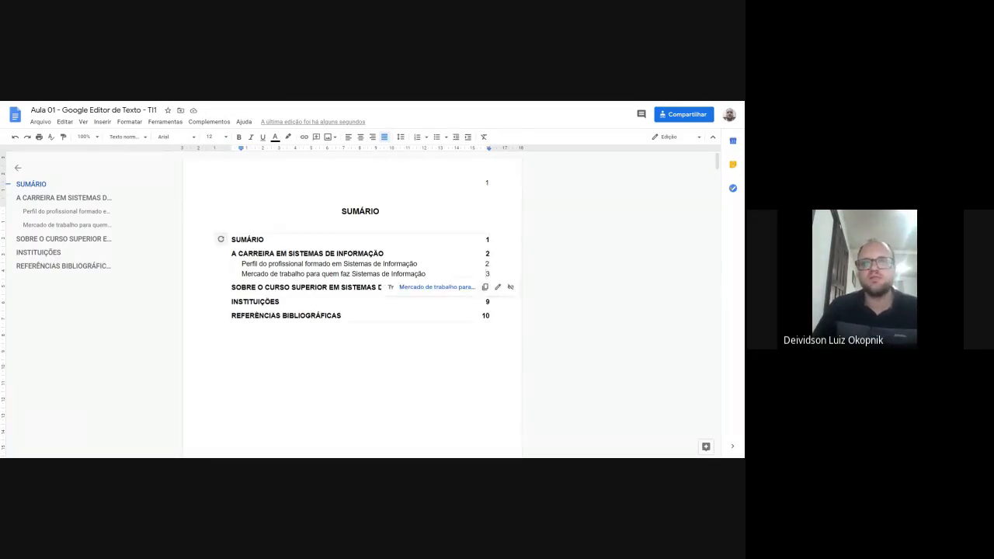
pyautogui.click(232, 340)
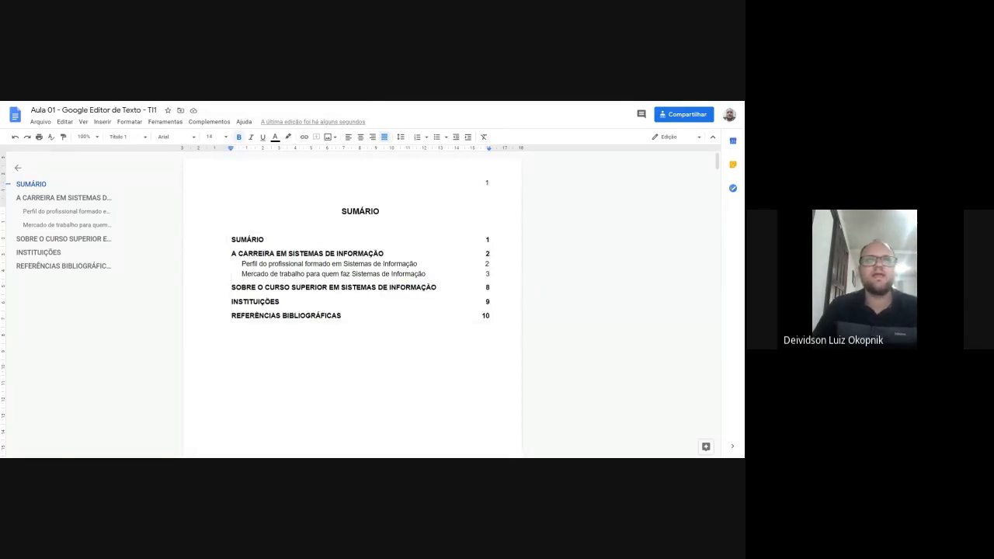
pyautogui.click(486, 265)
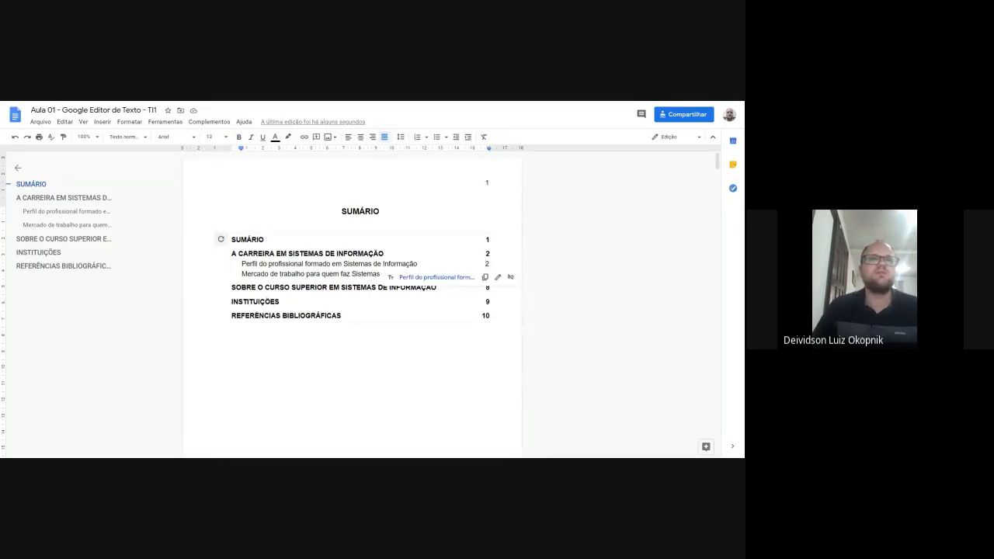
pyautogui.click(252, 353)
pyautogui.click(486, 264)
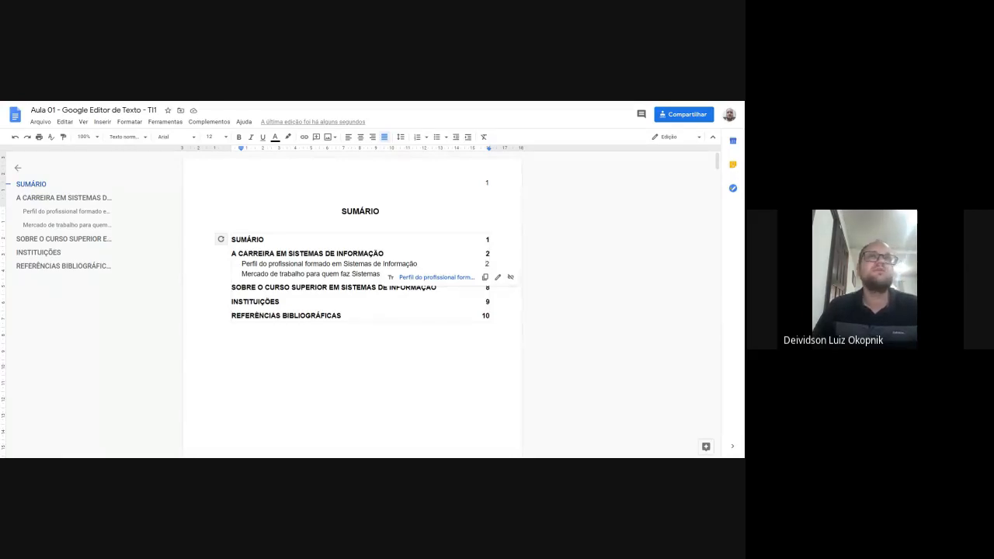
pyautogui.click(419, 102)
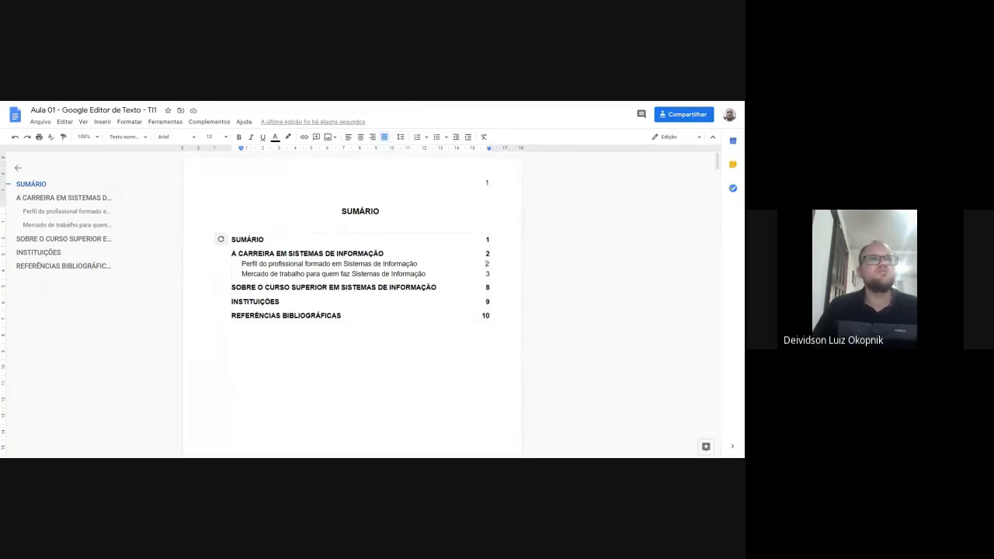
pyautogui.click(344, 254)
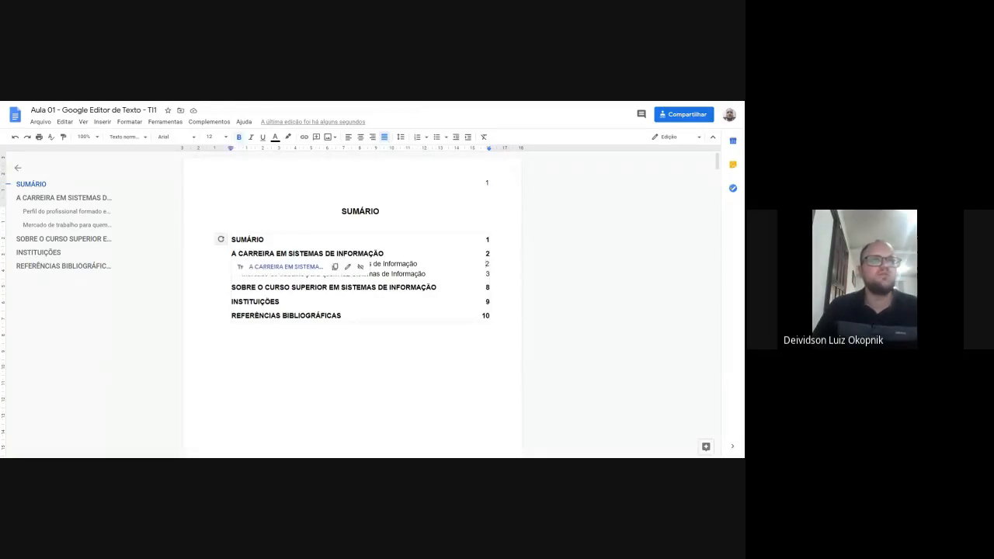
pyautogui.click(253, 355)
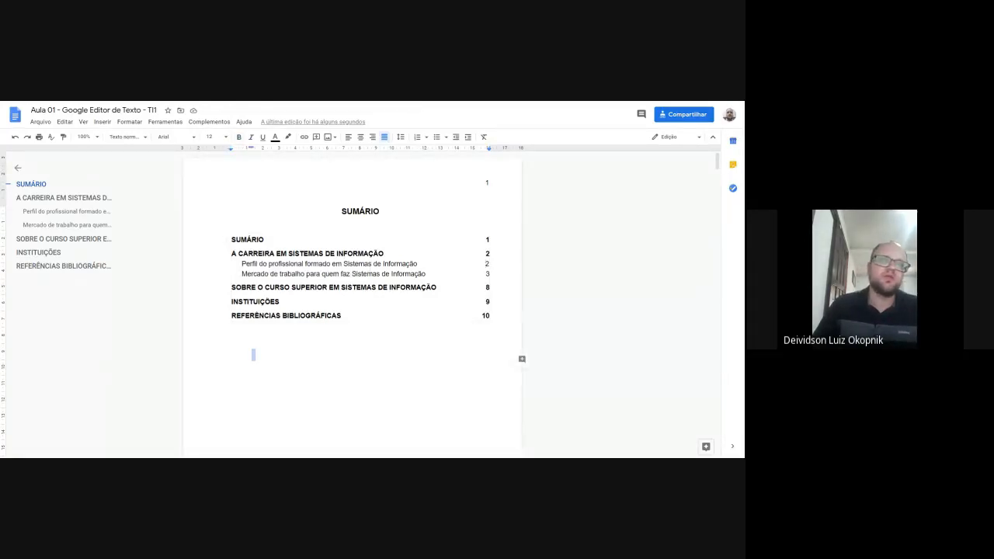
pyautogui.moveTo(254, 355); pyautogui.dragTo(234, 342)
pyautogui.click(253, 354)
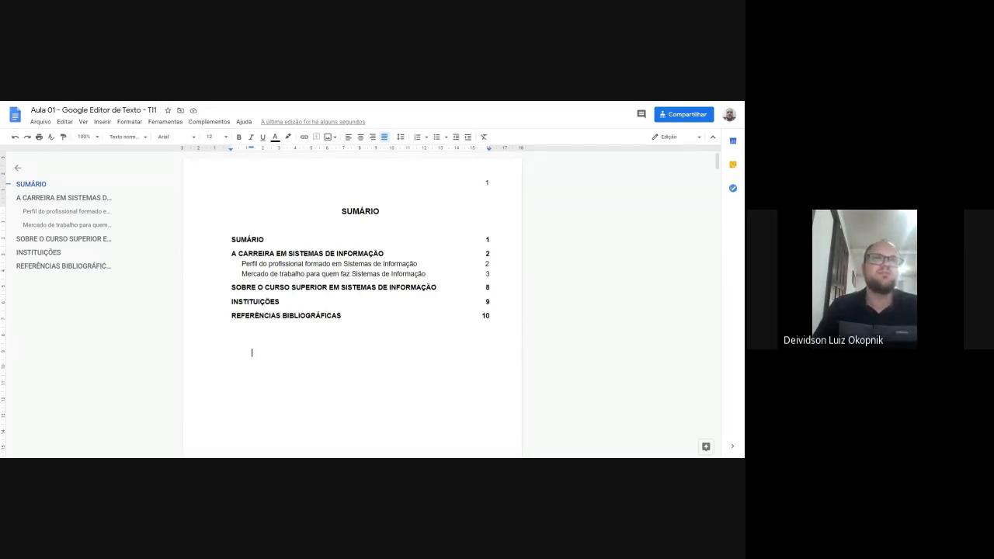
# Follow the table of contents links to the "SOBRE O CURSO SUPERIOR" and "Mercado de trabalho" headings, returning to the first page after each
pyautogui.click(285, 287)
pyautogui.click(292, 302)
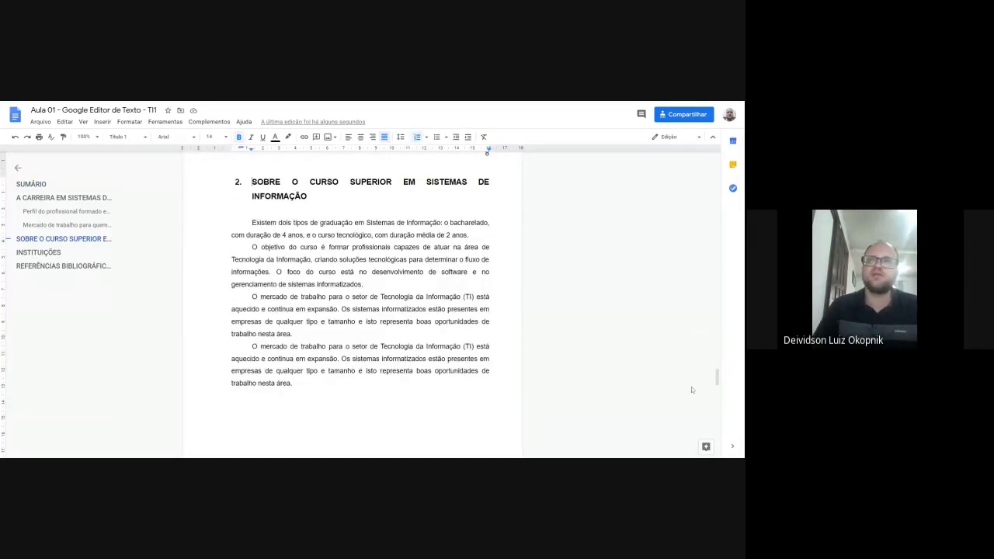
pyautogui.moveTo(716, 377); pyautogui.dragTo(697, 242)
pyautogui.scroll(15, 592, 228)
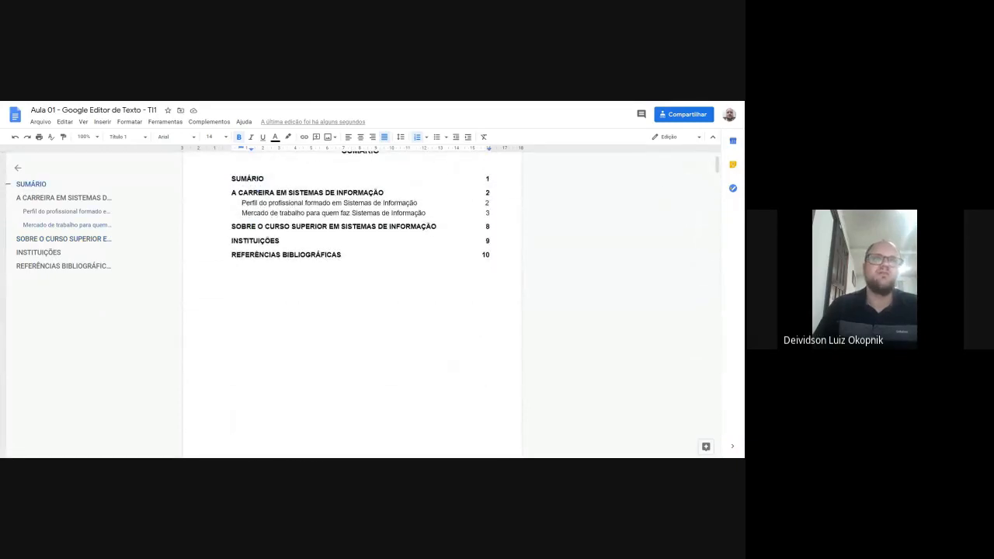
pyautogui.click(273, 213)
pyautogui.click(296, 226)
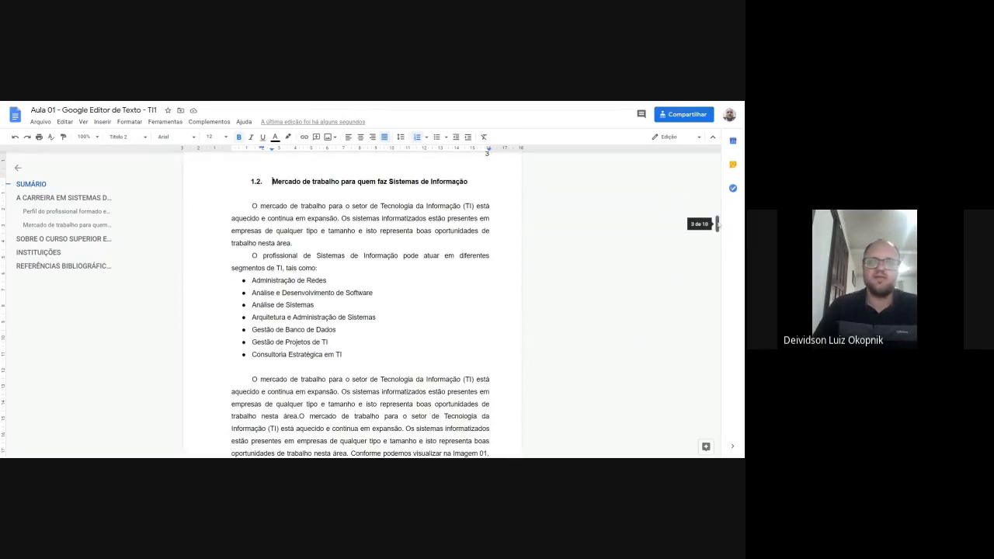
pyautogui.moveTo(718, 224); pyautogui.dragTo(719, 155)
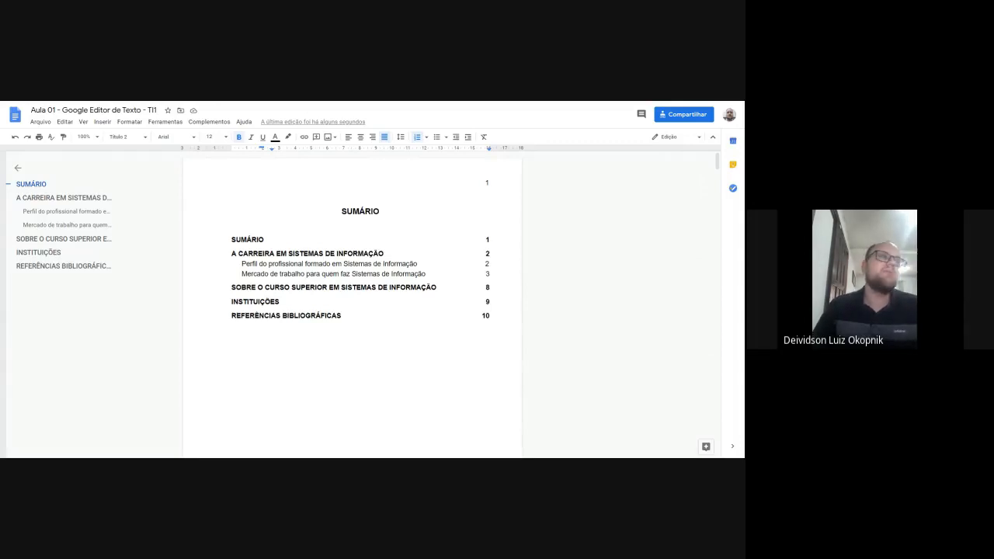
pyautogui.click(293, 286)
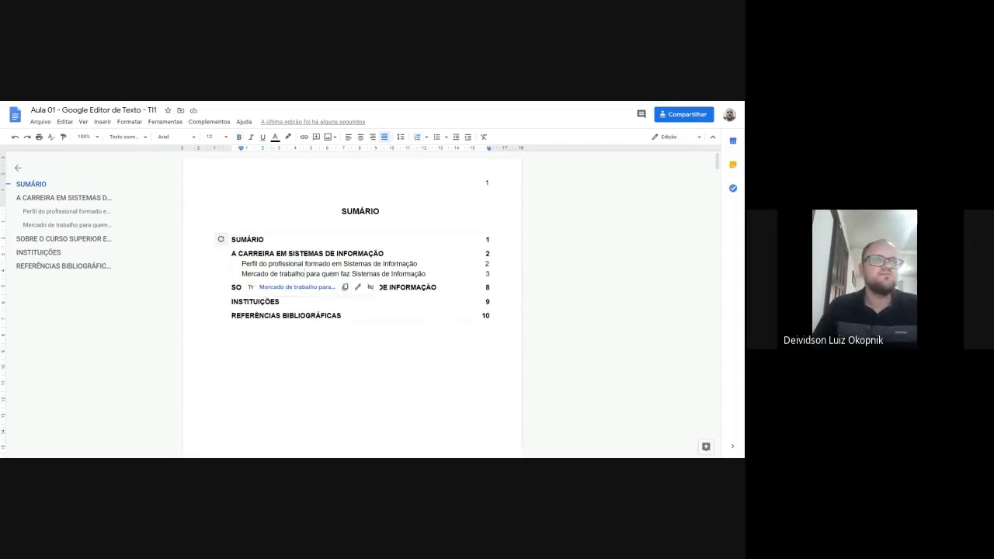
pyautogui.click(276, 367)
pyautogui.click(280, 274)
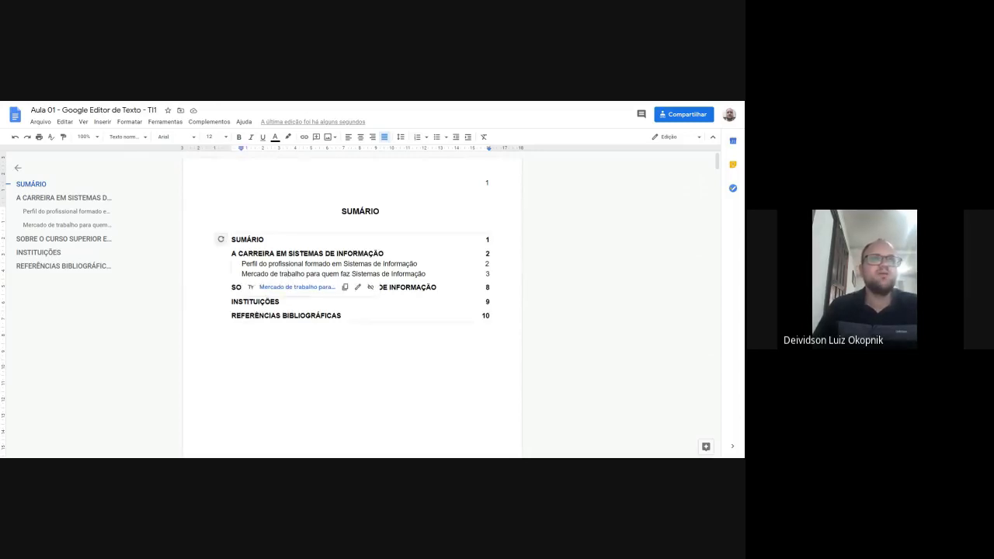
pyautogui.click(259, 315)
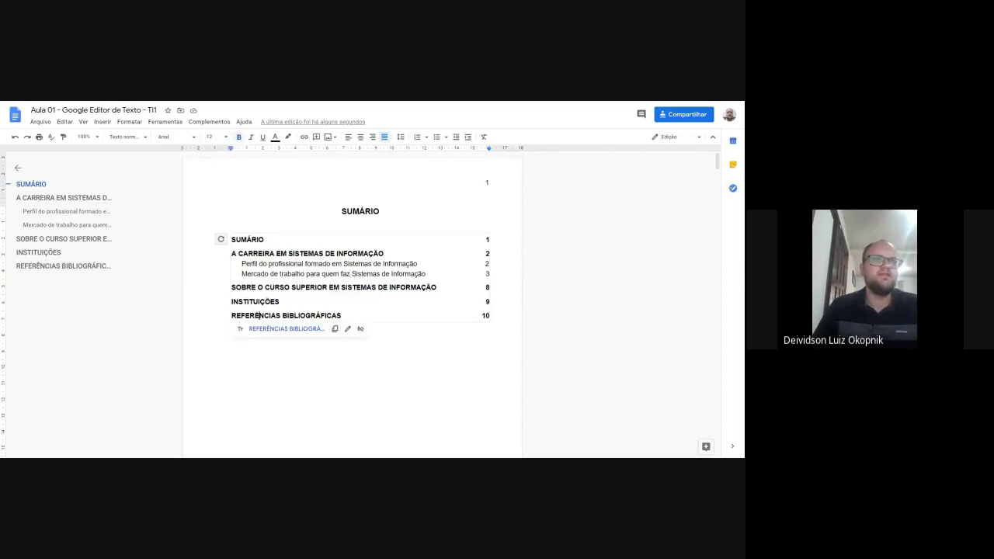
# Shorten the "SOBRE O CURSO SUPERIOR EM SISTEMAS DE INFORMAÇÃO" entry in the table of contents so it ends in "INFO."
pyautogui.click(280, 287)
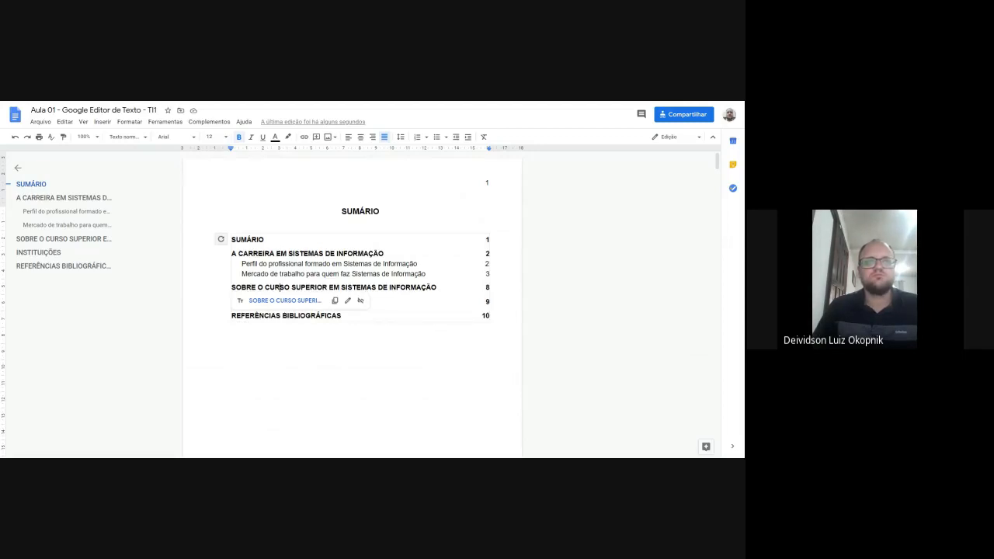
pyautogui.moveTo(406, 287); pyautogui.dragTo(436, 287)
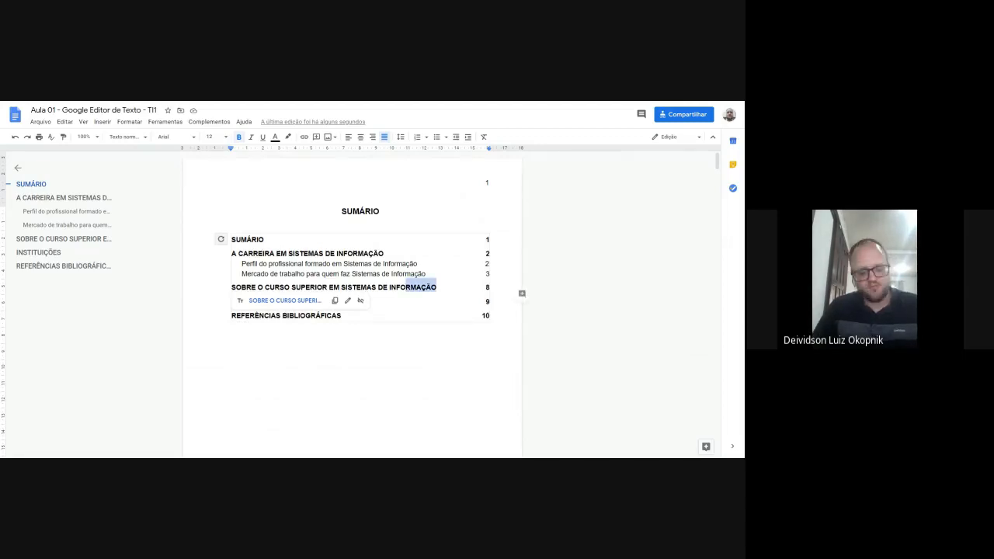
pyautogui.write('.')
pyautogui.click(251, 353)
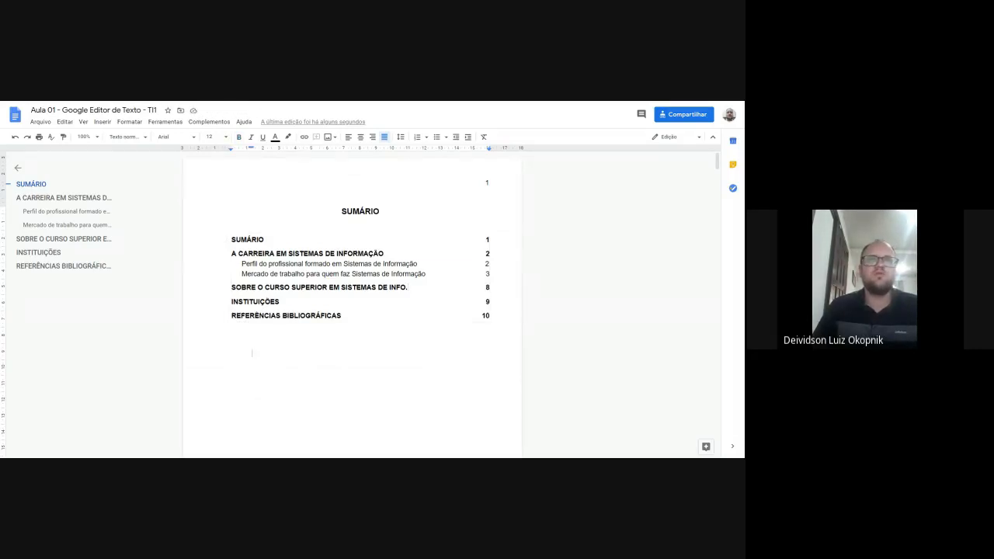
# Make the word "trabalho" bold in the "Mercado de trabalho" entry of the table of contents
pyautogui.click(487, 253)
pyautogui.click(487, 301)
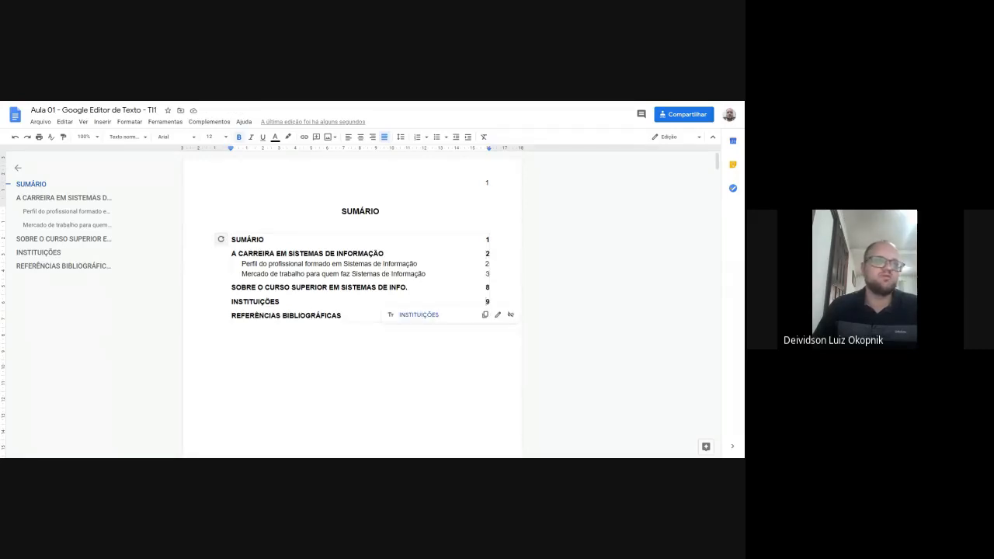
pyautogui.doubleClick(293, 274)
pyautogui.hotkey('ctrl', 'b')
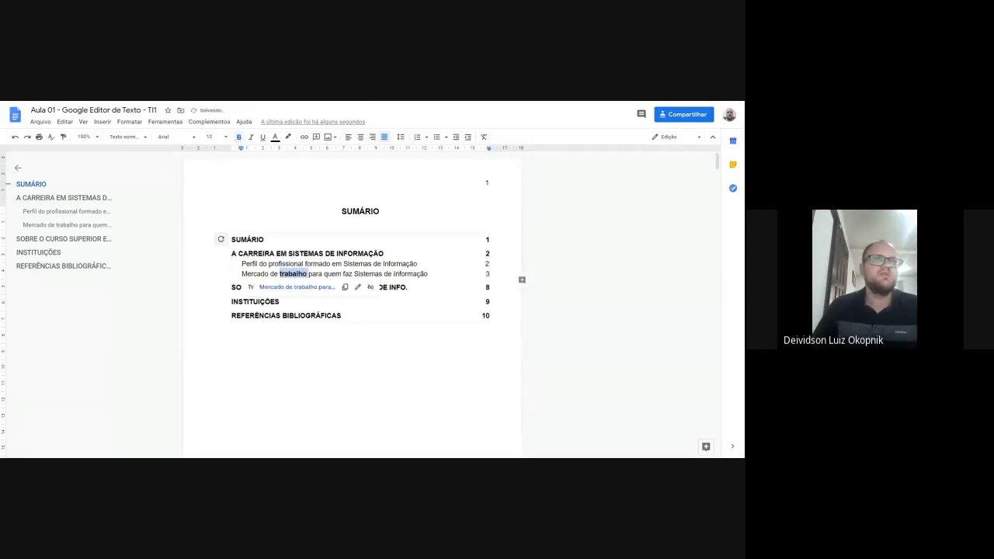
# Make "Sistemas de Informação" bold in the "Perfil do profissional" entry of the table of contents
pyautogui.doubleClick(358, 264)
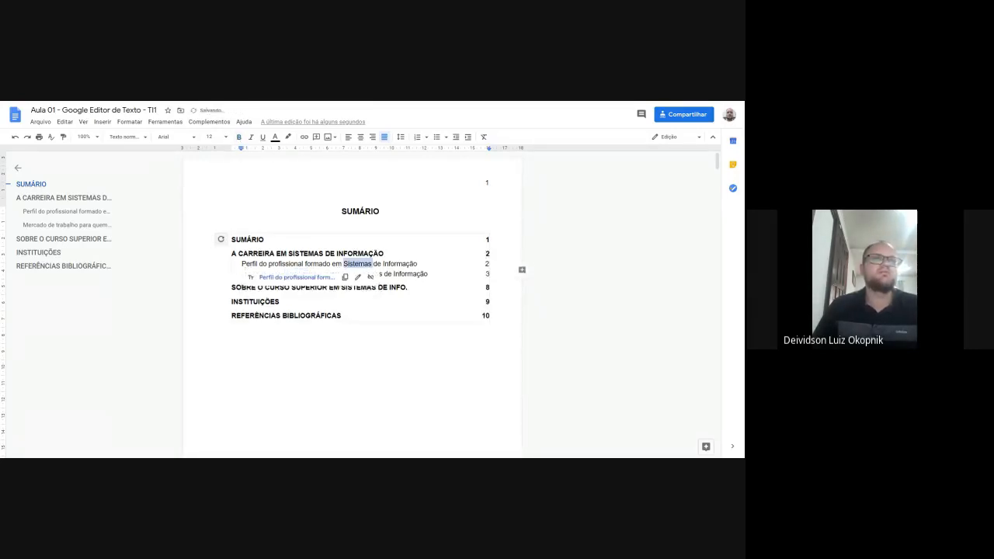
pyautogui.click(238, 138)
pyautogui.hotkey('ctrl', 'shift', 'Right')
pyautogui.hotkey('ctrl', 'shift', 'Right')
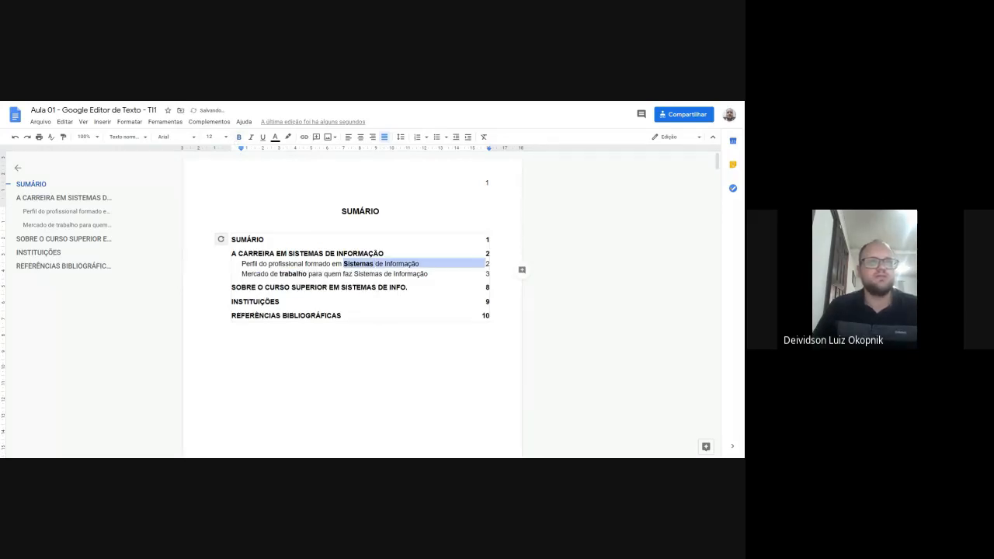
pyautogui.hotkey('shift', 'Left')
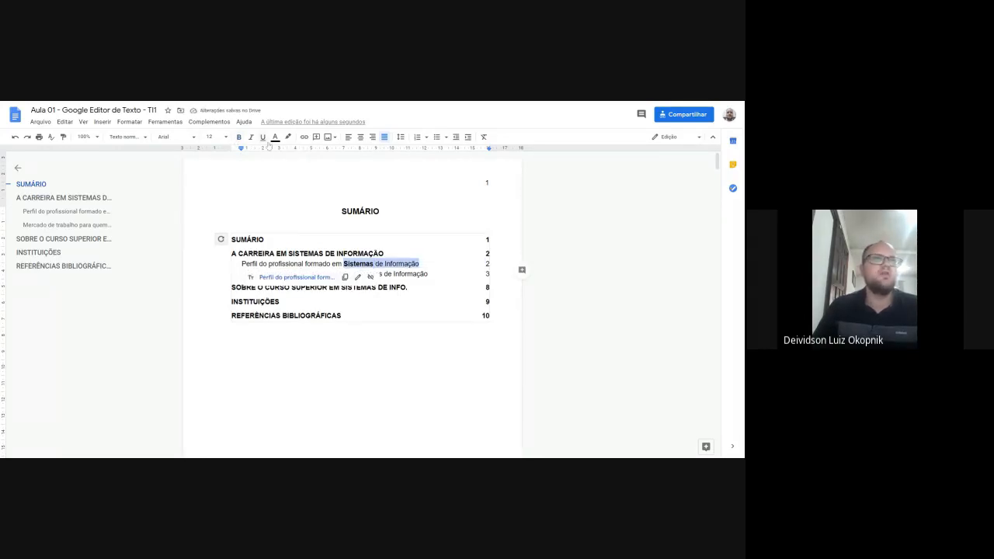
pyautogui.click(239, 137)
pyautogui.click(284, 265)
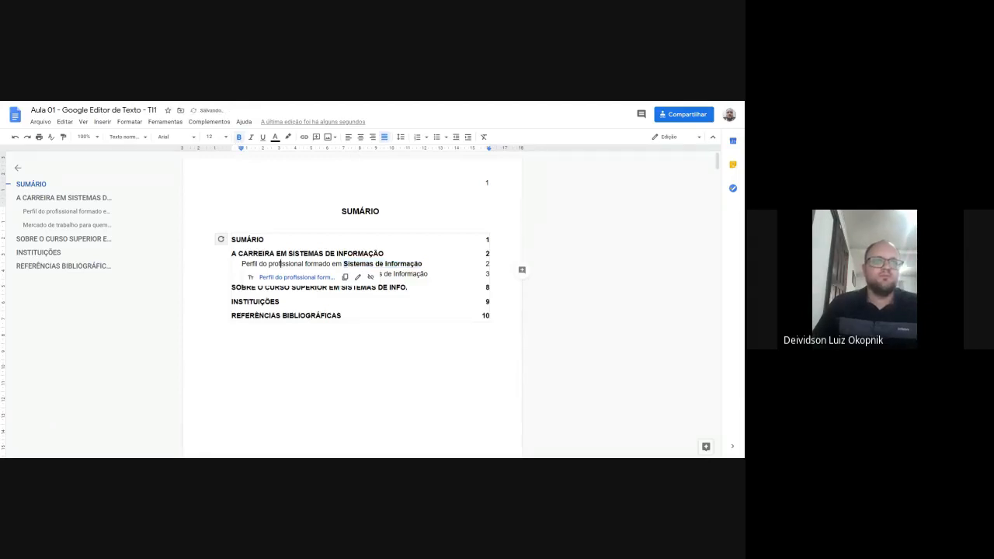
# Remove bold from the word "trabalho" in the "Mercado de trabalho" entry and make it italic instead
pyautogui.doubleClick(411, 274)
pyautogui.doubleClick(295, 274)
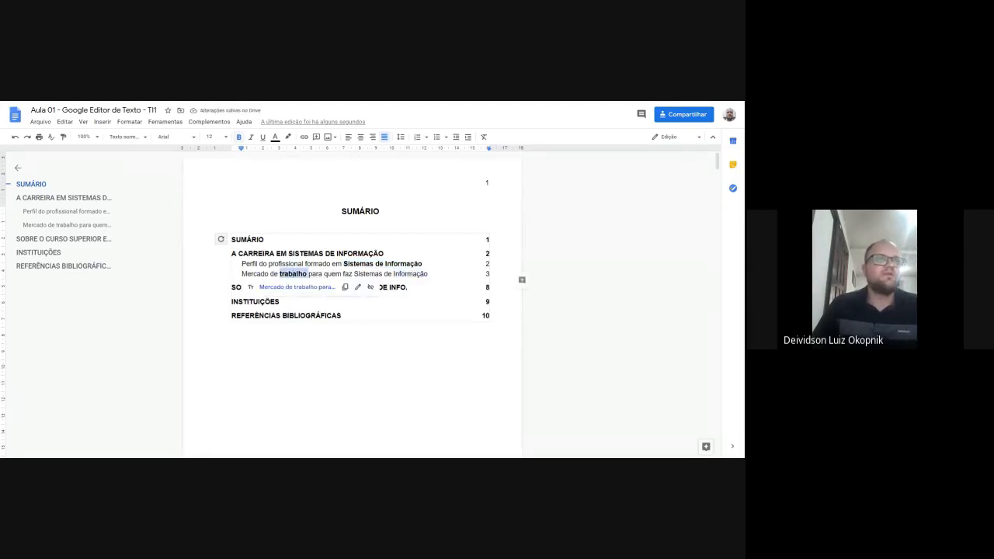
pyautogui.click(239, 137)
pyautogui.click(251, 137)
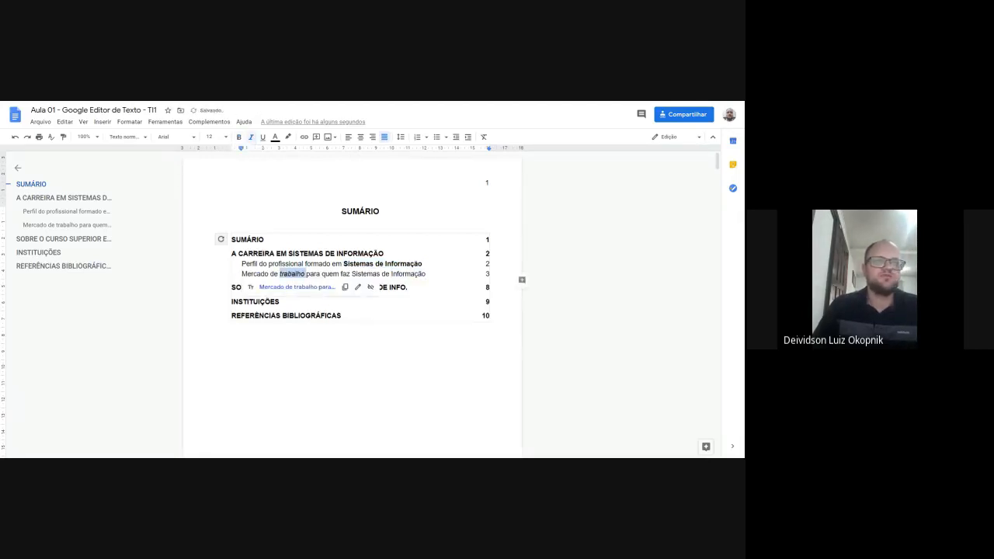
pyautogui.click(252, 352)
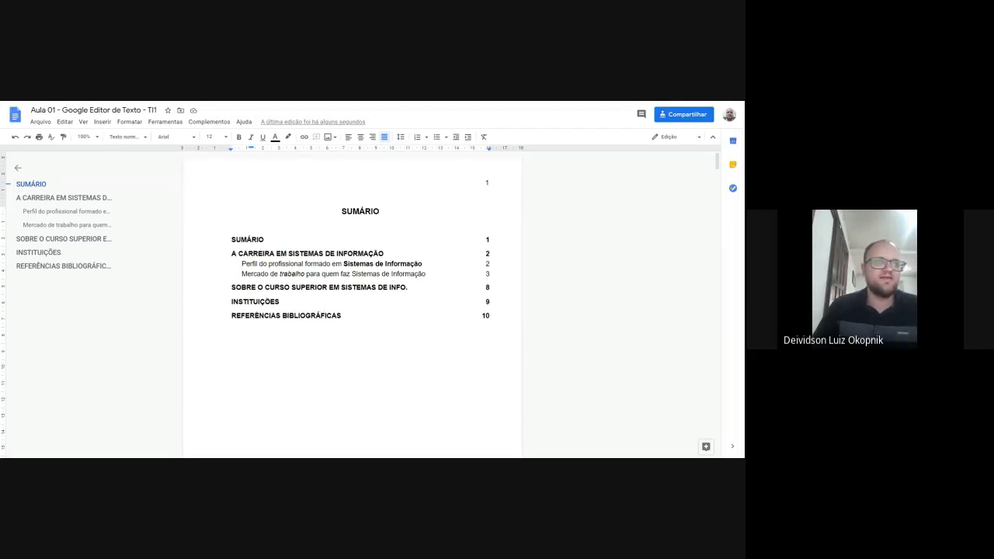
pyautogui.click(380, 211)
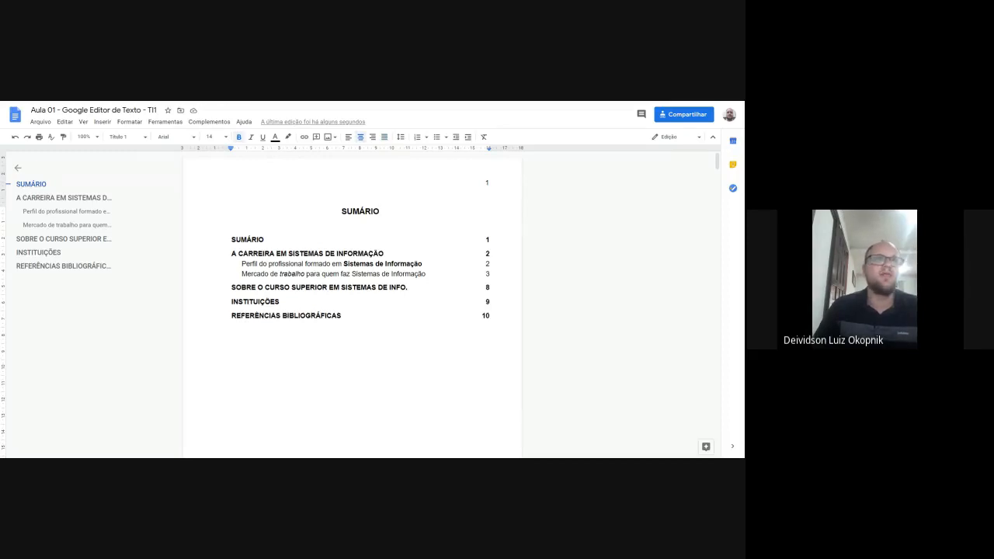
pyautogui.click(490, 316)
pyautogui.click(231, 340)
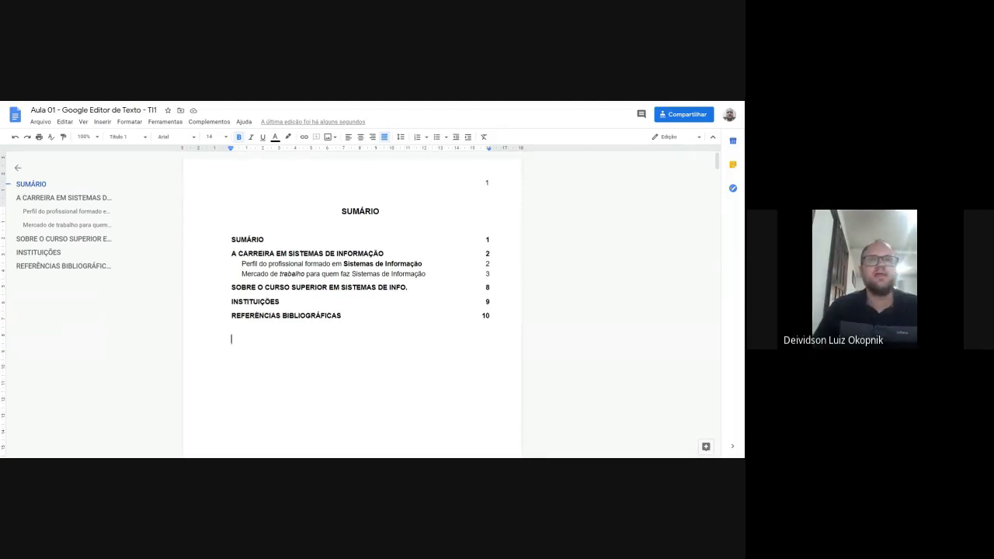
# Examine the notebook figure and the Aplicativo/Função table on the pages of section 1.2
pyautogui.scroll(-15, 361, 310)
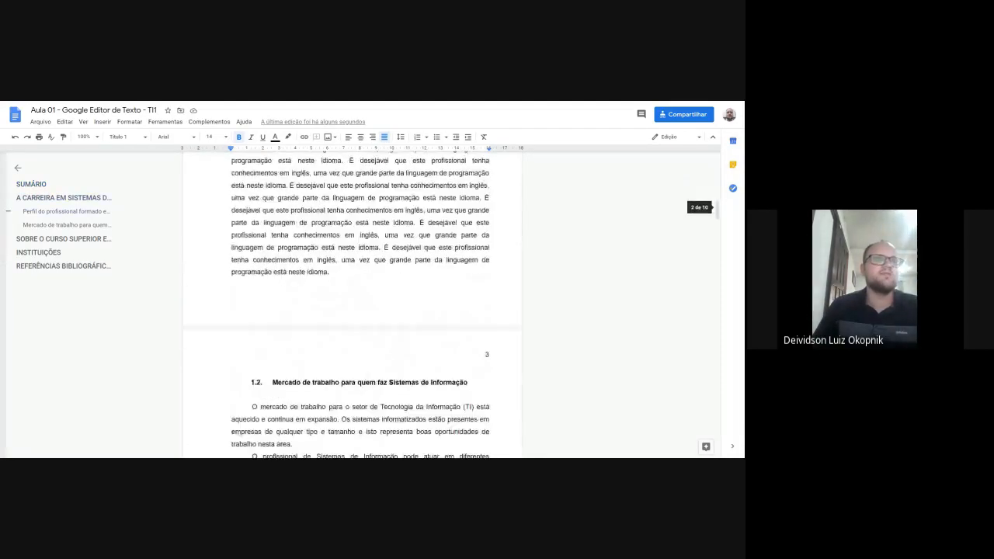
pyautogui.scroll(-10, 361, 310)
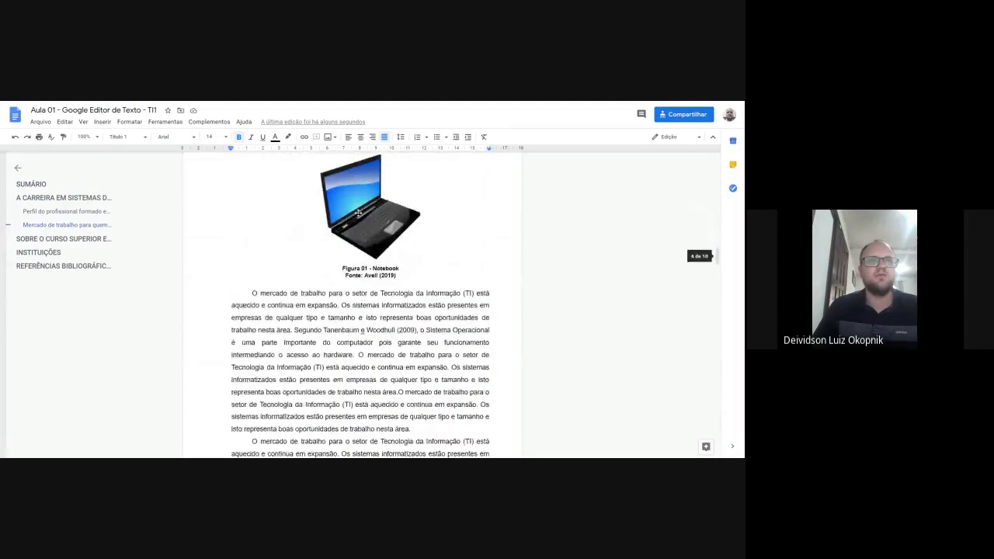
pyautogui.click(359, 211)
pyautogui.scroll(-10, 359, 211)
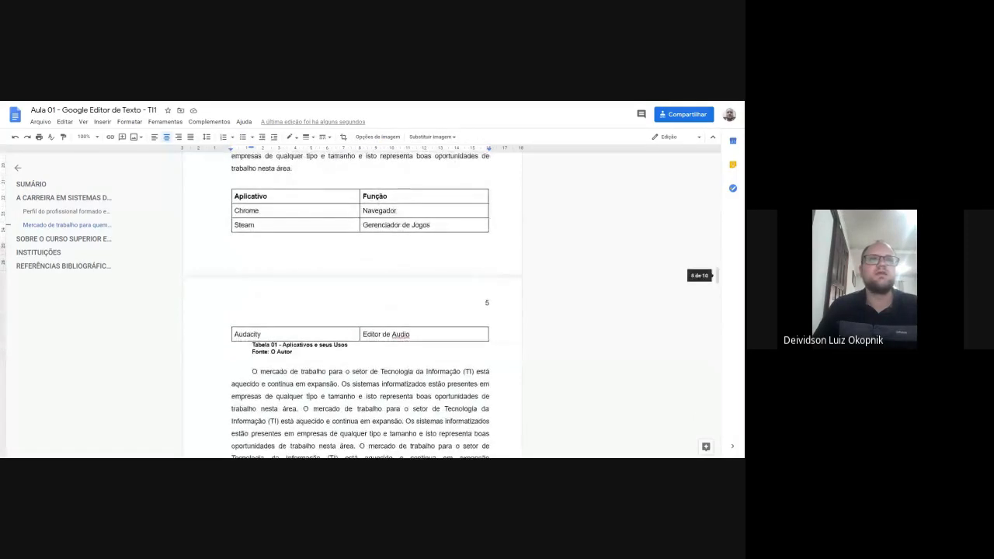
pyautogui.click(370, 211)
# Delete the closing sentence "Os sistemas informatizados estão presentes..." from the first paragraph below Figura 01
pyautogui.scroll(8, 370, 211)
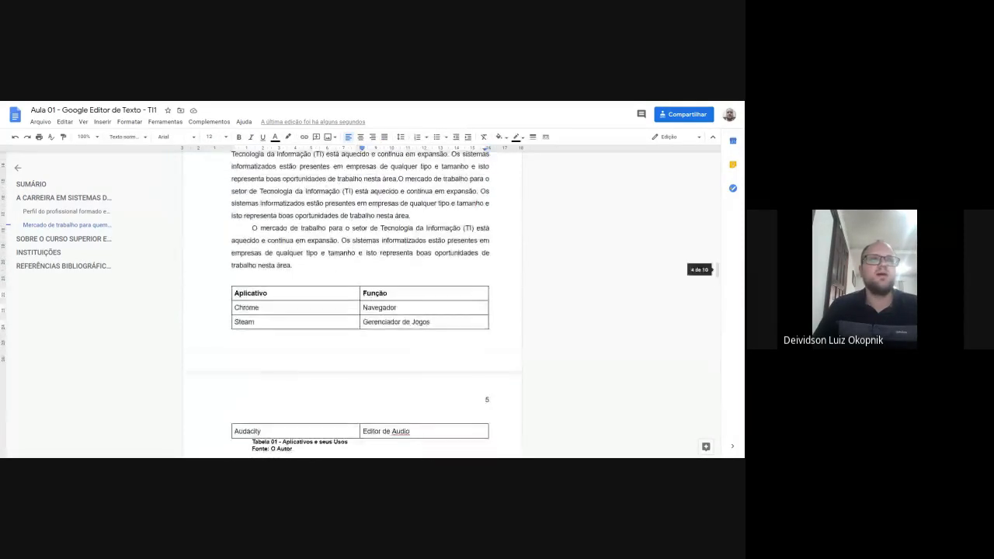
pyautogui.scroll(-3, 360, 303)
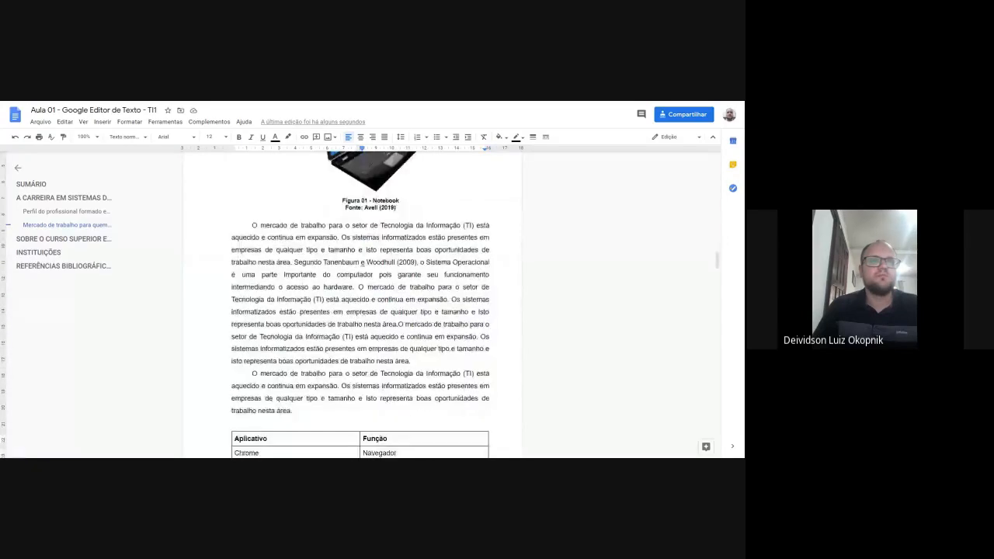
pyautogui.moveTo(411, 361); pyautogui.dragTo(479, 337)
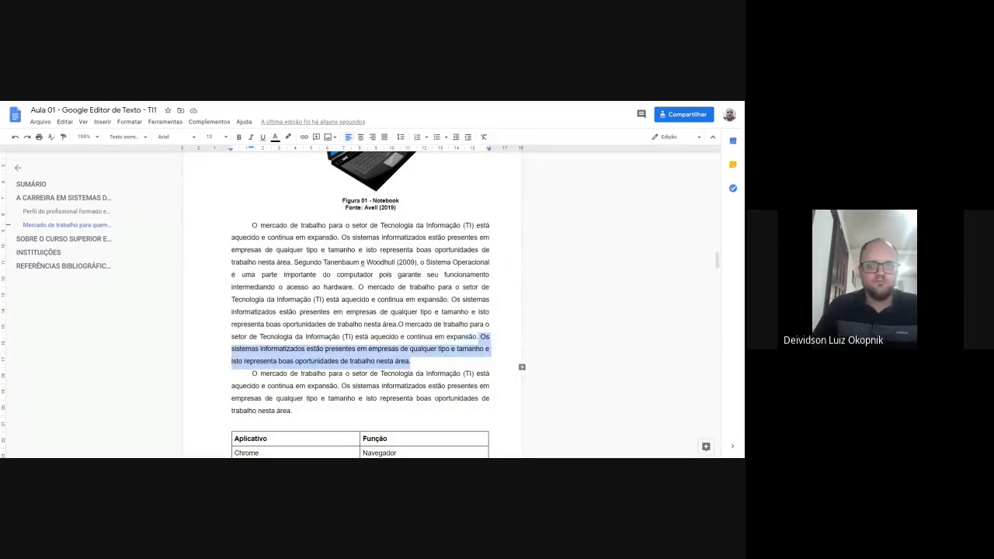
pyautogui.press('BackSpace')
pyautogui.scroll(-3, 320, 346)
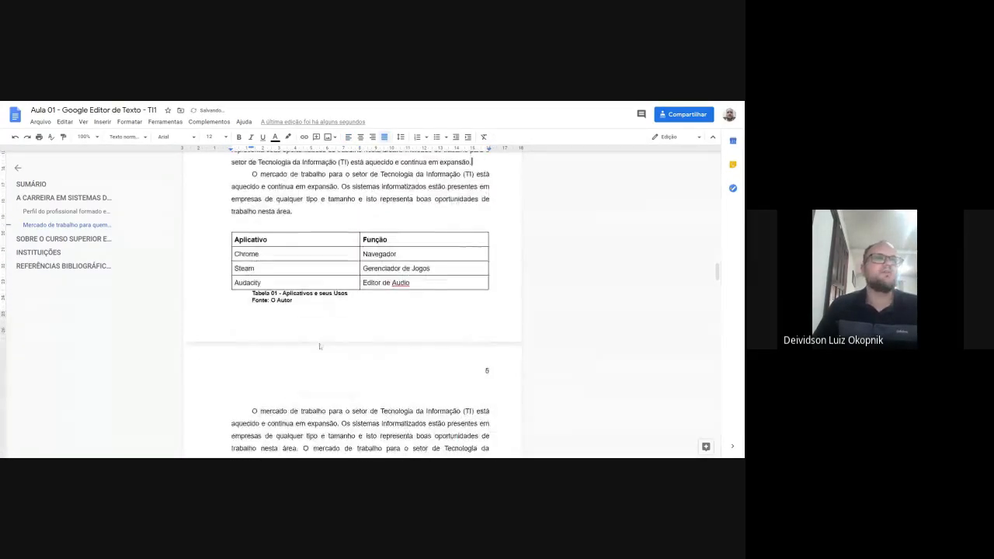
# Insert a page break on the empty line below the table of contents to create a new blank page 2
pyautogui.scroll(15, 352, 303)
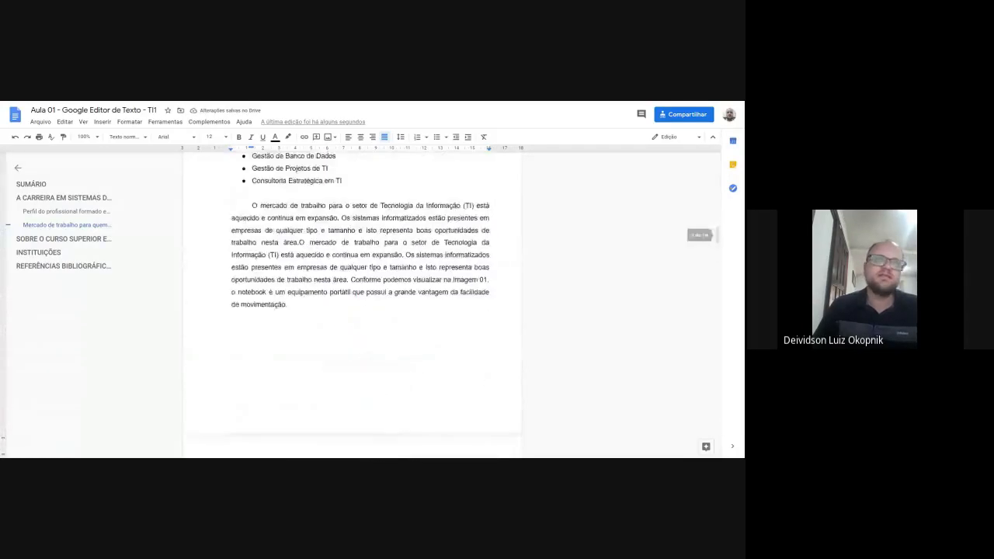
pyautogui.scroll(15, 352, 303)
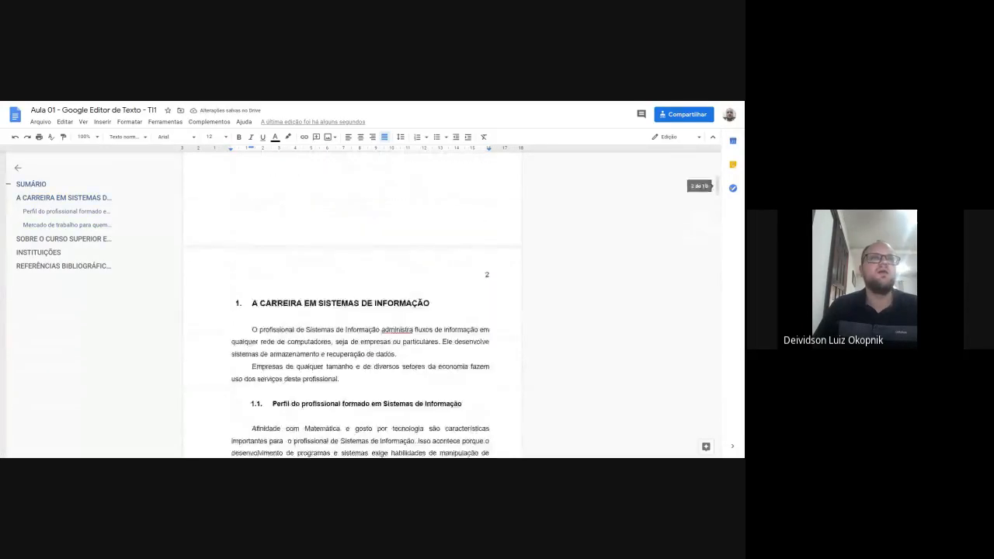
pyautogui.click(274, 355)
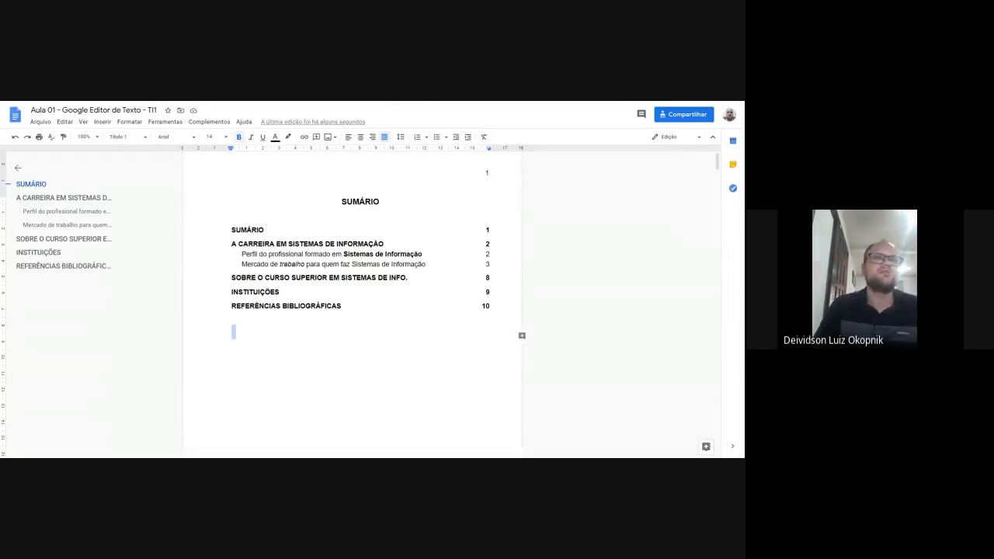
pyautogui.hotkey('ctrl', 'Return')
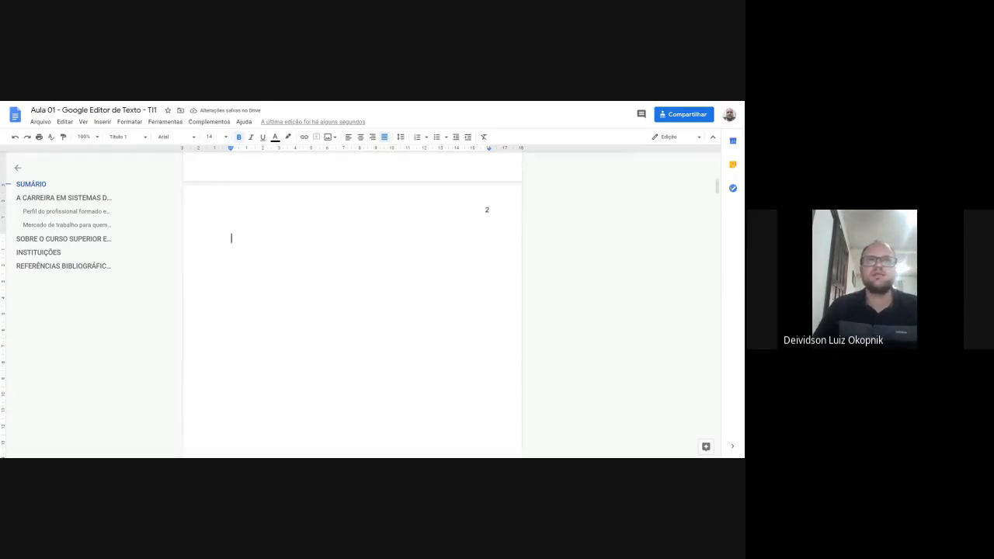
# Look through the pages of sections 1 to 1.2 to find the page holding the notebook figure
pyautogui.scroll(5, 353, 303)
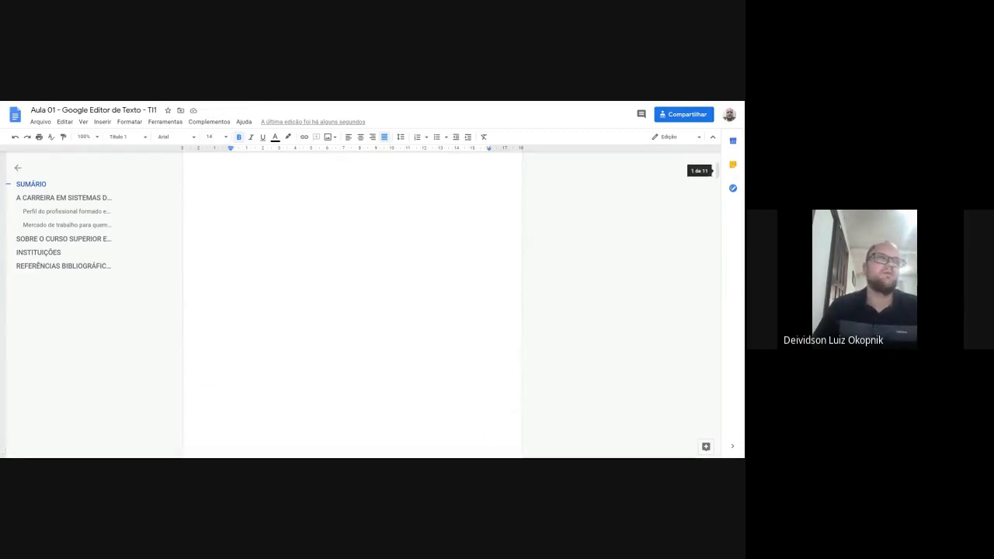
pyautogui.scroll(-10, 352, 303)
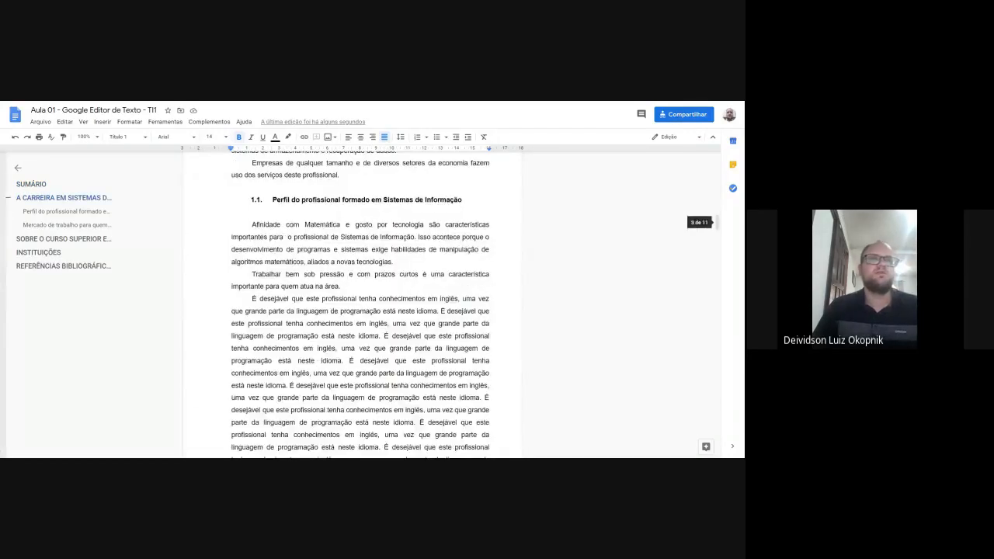
pyautogui.scroll(-5, 353, 303)
pyautogui.scroll(-10, 352, 303)
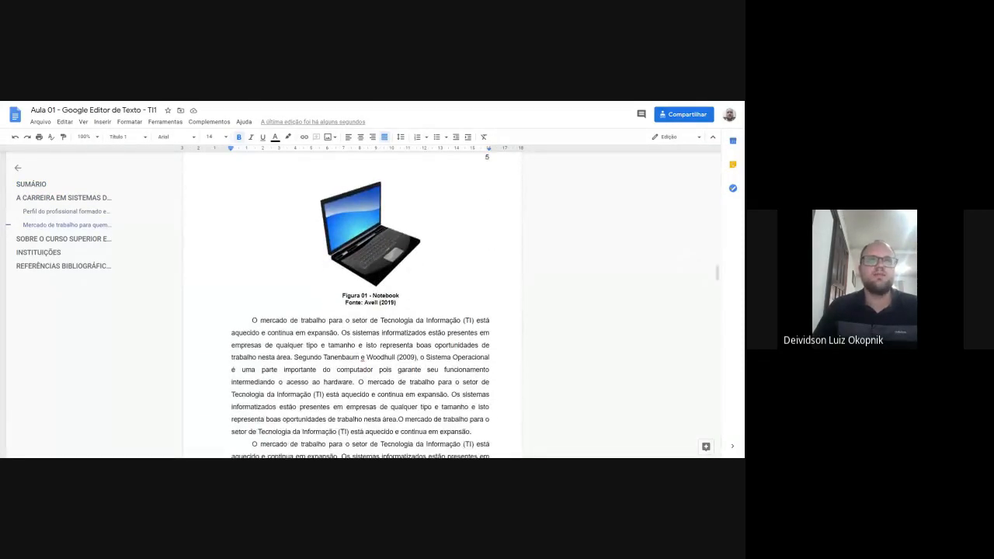
pyautogui.scroll(5, 352, 303)
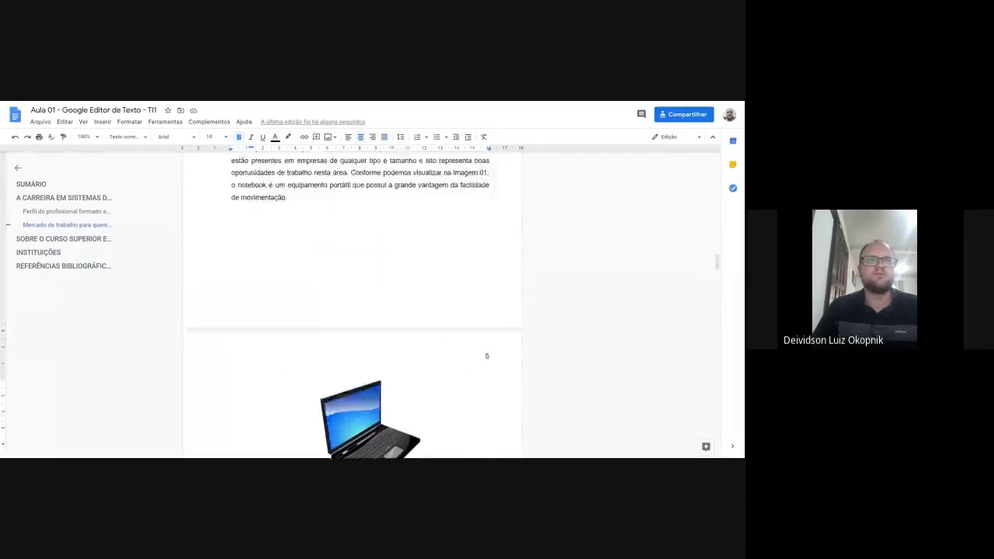
pyautogui.scroll(15, 353, 303)
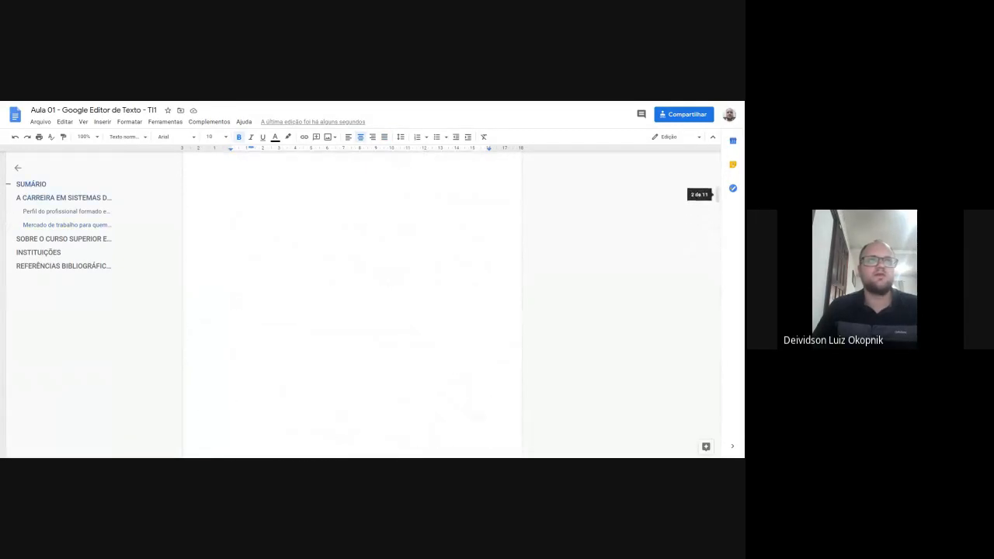
pyautogui.scroll(1, 353, 303)
# Write the title "LISTA DE FIGURAS" on the blank page 2, centered and in bold
pyautogui.click(254, 320)
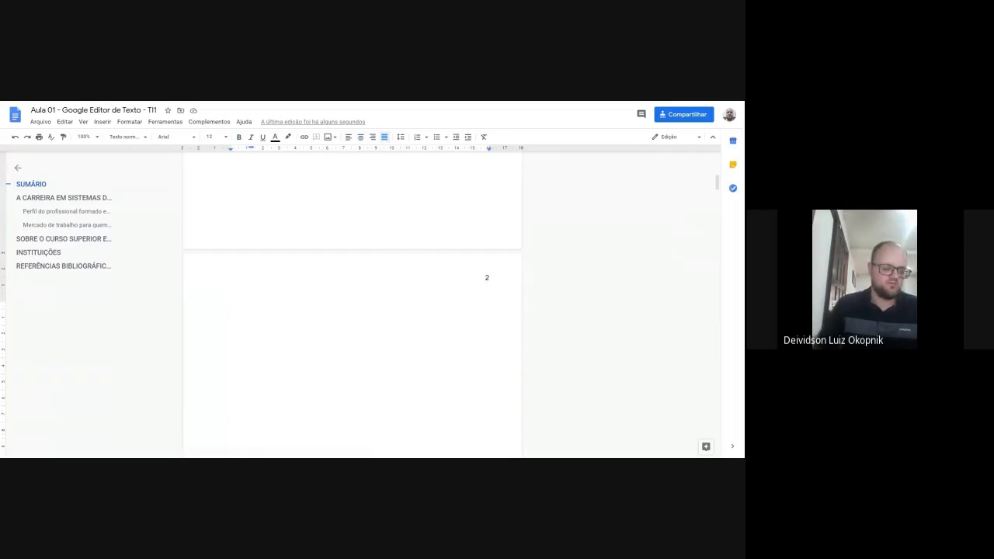
pyautogui.write('LISTA ')
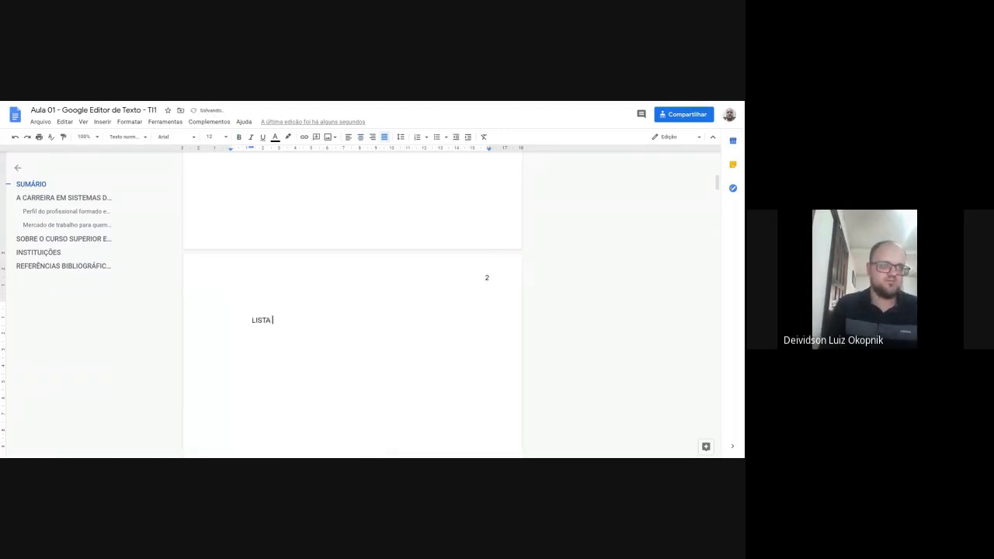
pyautogui.write('DE FIGURAS')
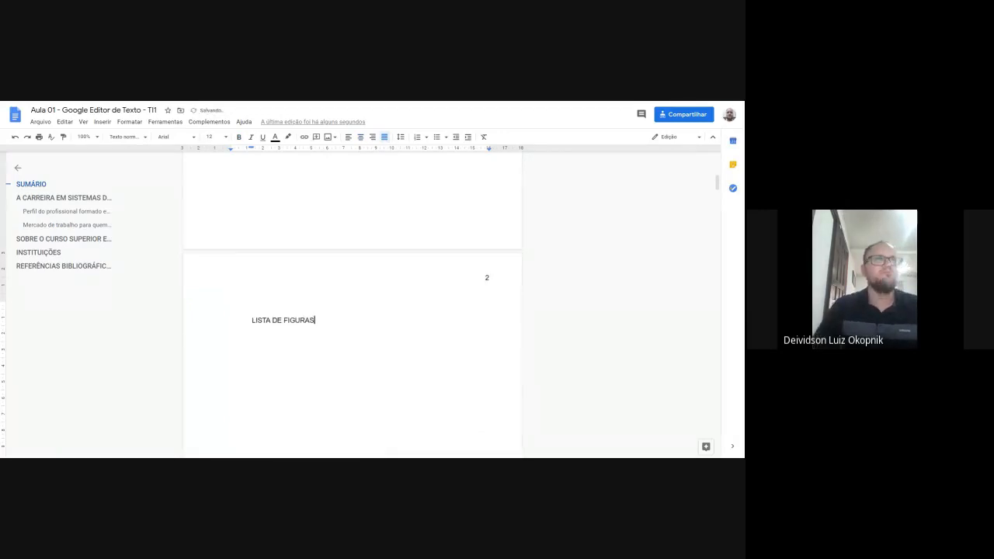
pyautogui.hotkey('ctrl', 'shift', 'e')
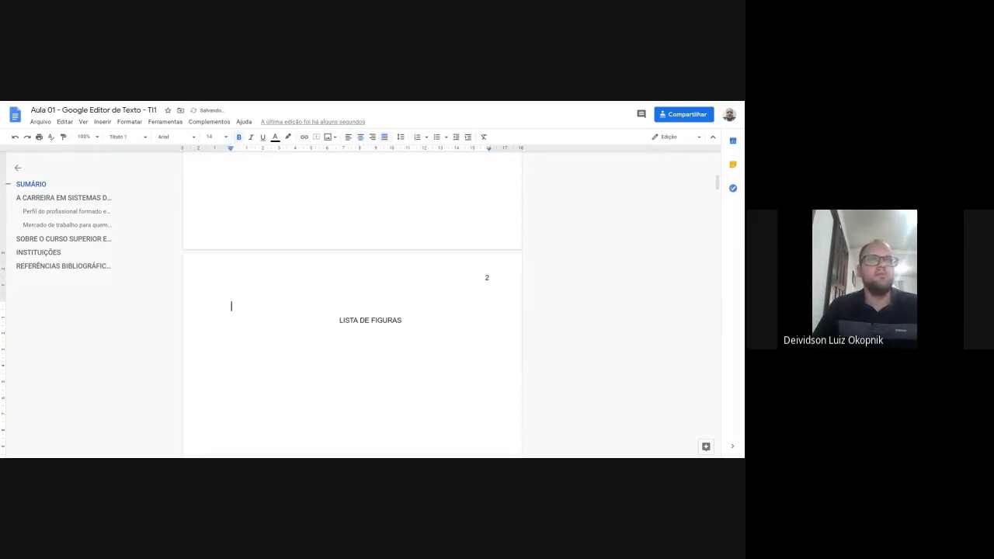
pyautogui.moveTo(339, 321); pyautogui.dragTo(404, 321)
pyautogui.click(241, 138)
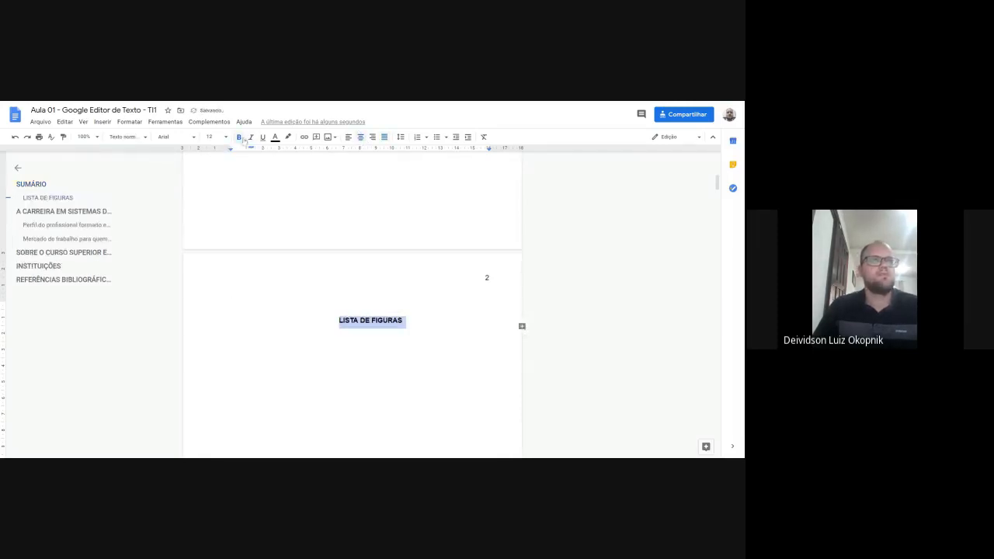
# Remove the empty line above the "LISTA DE FIGURAS" title on page 2
pyautogui.moveTo(274, 307); pyautogui.dragTo(273, 319)
pyautogui.press('BackSpace')
pyautogui.click(273, 320)
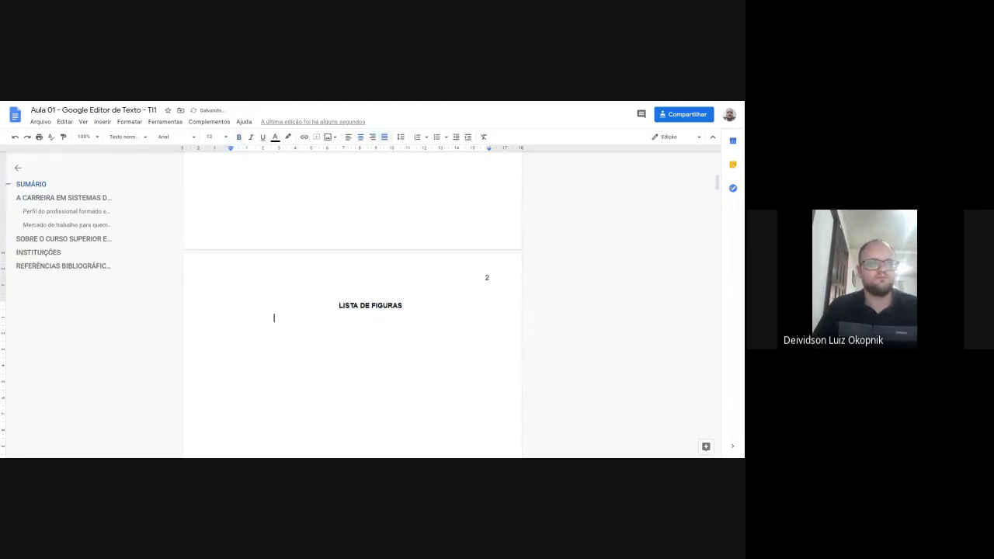
pyautogui.hotkey('ctrl', 'z')
pyautogui.hotkey('ctrl', 'z')
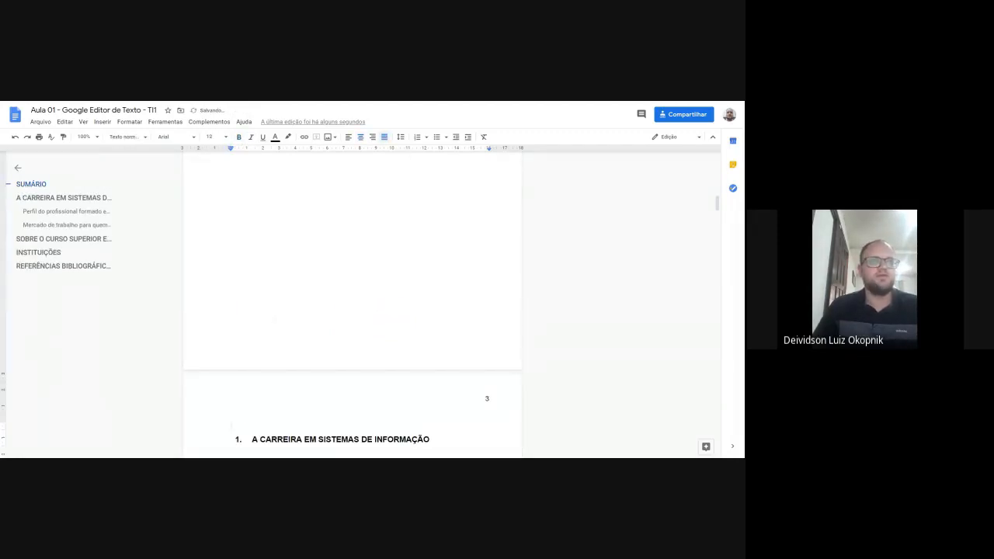
pyautogui.hotkey('ctrl', 'z')
pyautogui.hotkey('ctrl', 'z')
pyautogui.hotkey('ctrl', 'z')
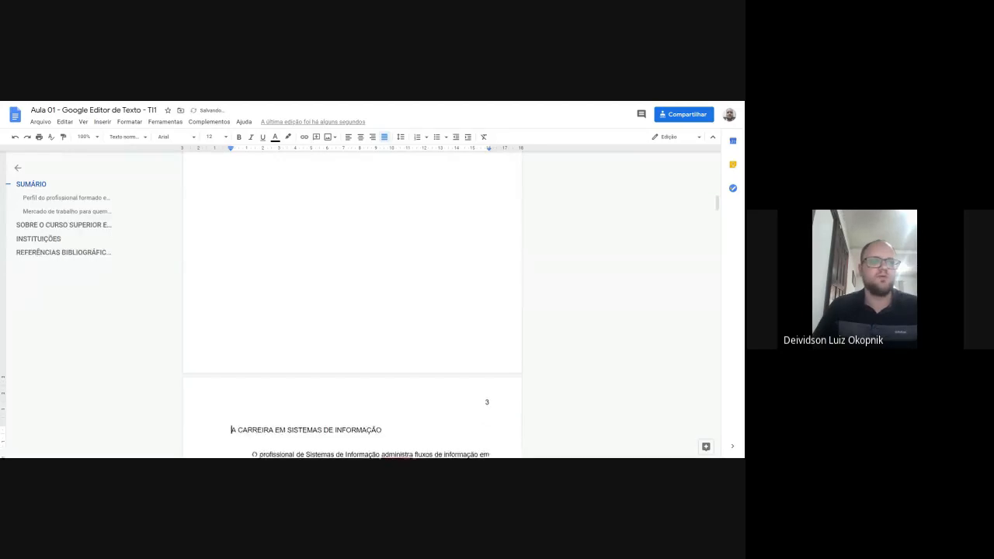
pyautogui.hotkey('ctrl', 'z')
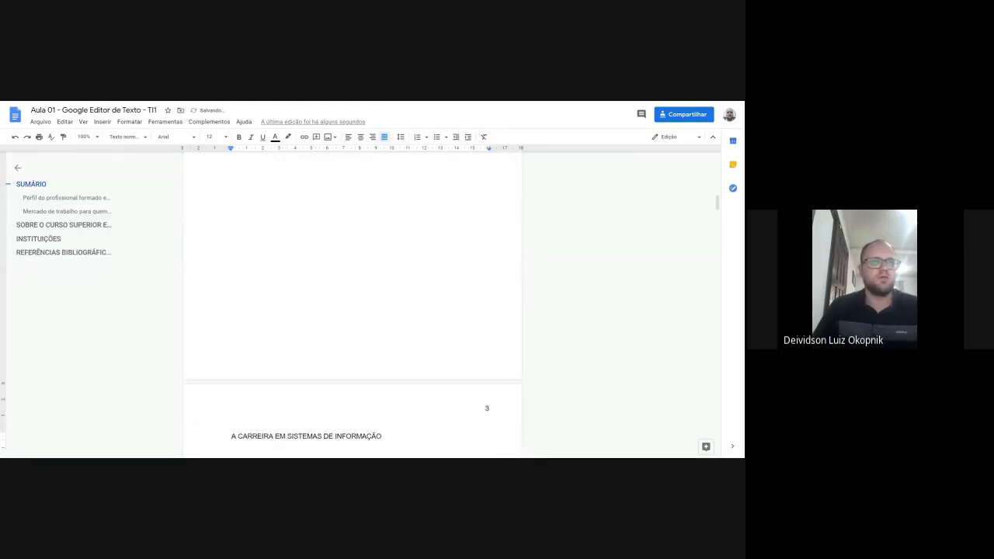
pyautogui.hotkey('ctrl', 'y')
pyautogui.hotkey('ctrl', 'y')
pyautogui.hotkey('ctrl', 'y')
pyautogui.hotkey('ctrl', 'y')
# Add the entry "Figura 01 - Notebook" on a new line below the "LISTA DE FIGURAS" title
pyautogui.scroll(-5, 352, 305)
pyautogui.scroll(6, 353, 304)
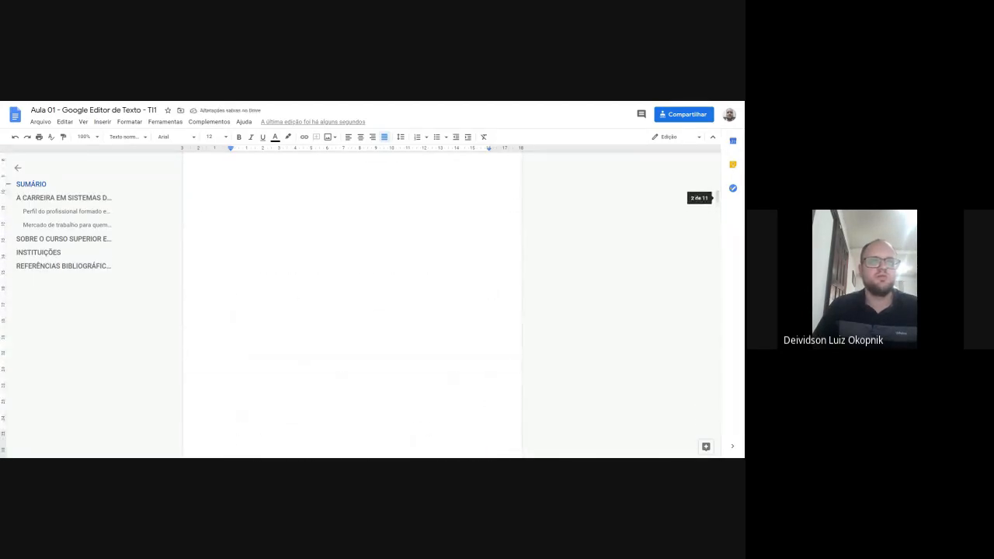
pyautogui.scroll(5, 352, 304)
pyautogui.click(403, 295)
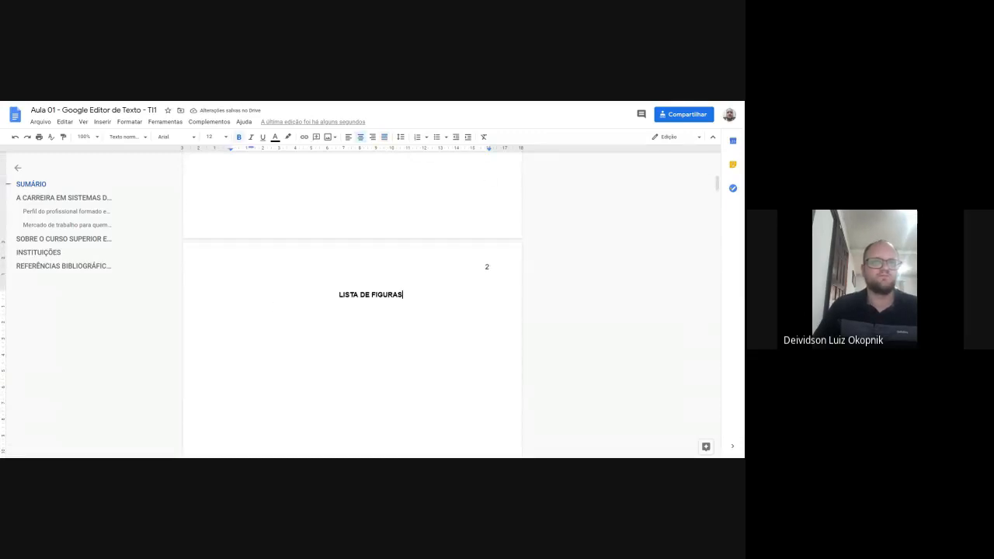
pyautogui.press('Return')
pyautogui.hotkey('ctrl', 'l')
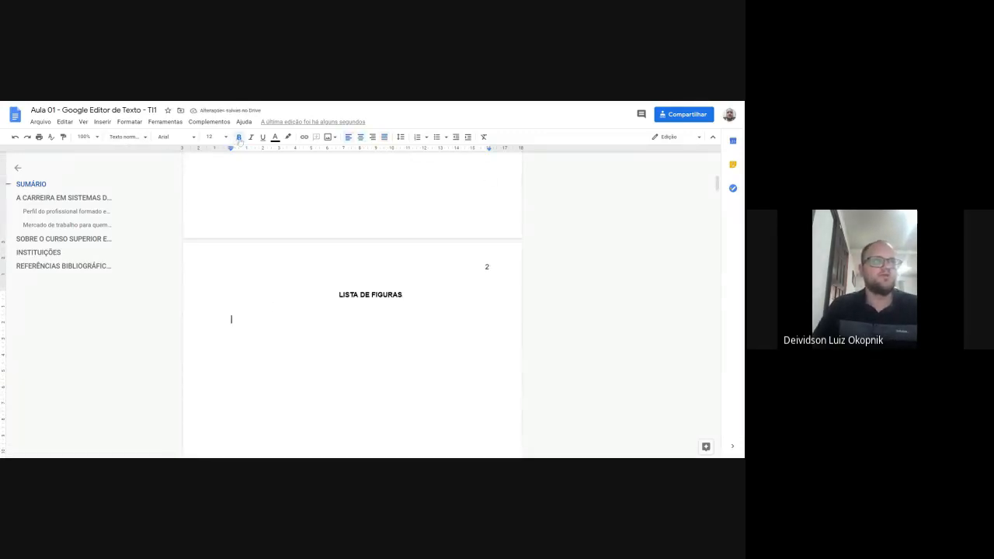
pyautogui.write('Figura 01 - Notebook')
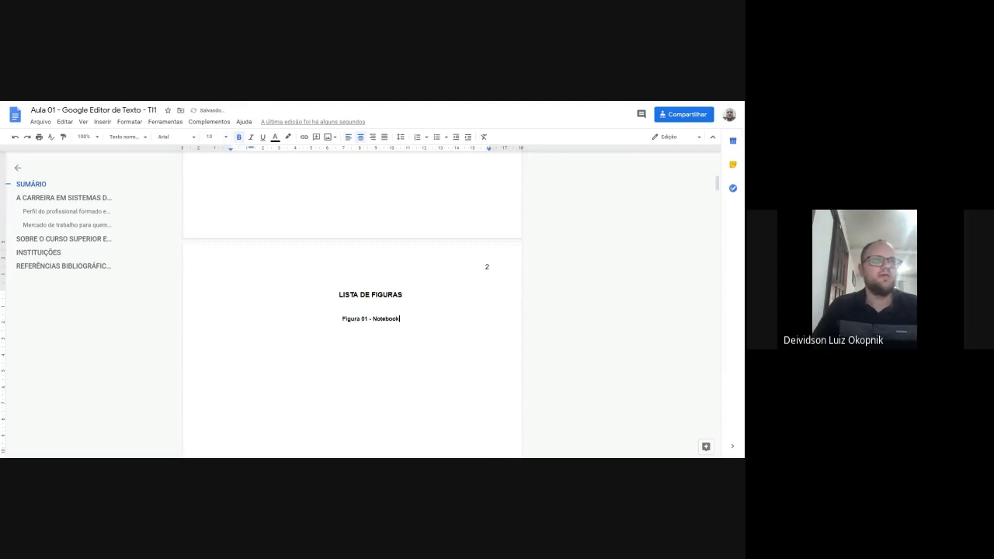
# Align the "Figura 01 - Notebook" entry left, remove its bold and set its font size to 12
pyautogui.click(348, 137)
pyautogui.hotkey('shift', 'Home')
pyautogui.hotkey('ctrl', 'c')
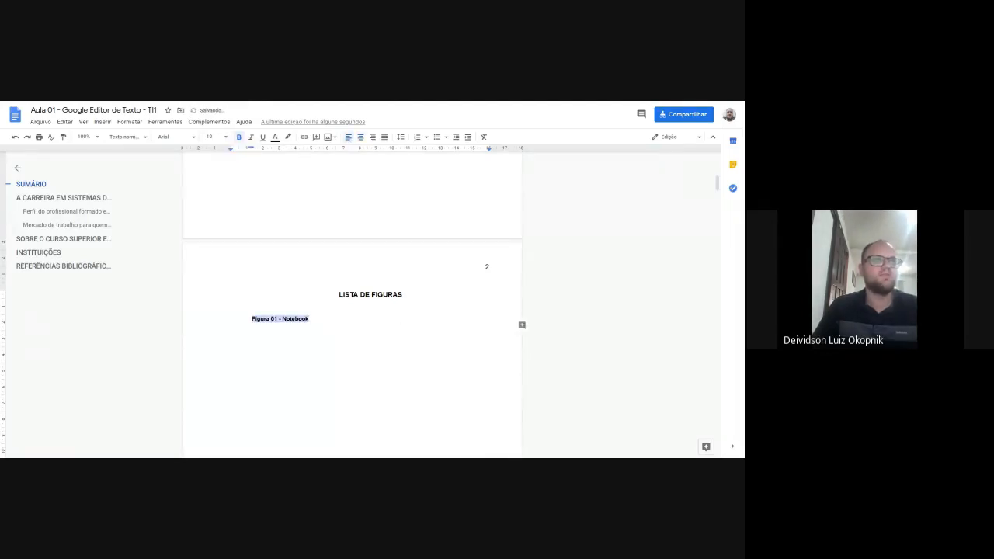
pyautogui.hotkey('ctrl', 'b')
pyautogui.click(225, 137)
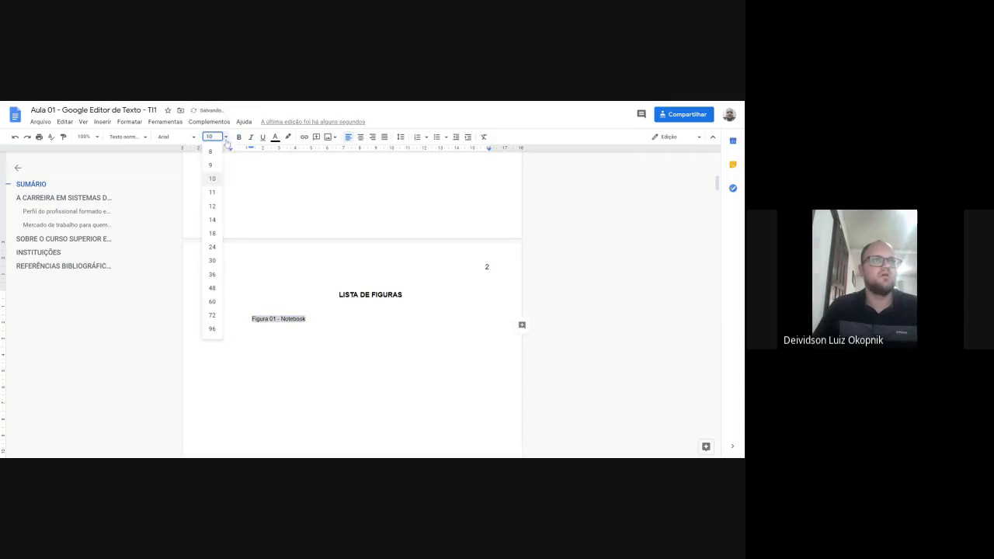
pyautogui.click(214, 207)
pyautogui.press('End')
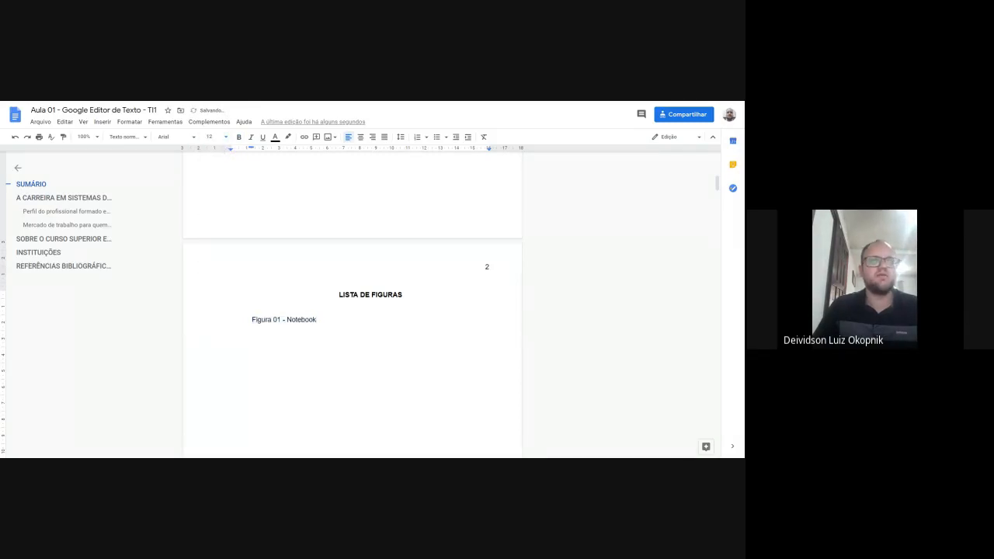
# Add a left tab stop at about 14 cm to the "Figura 01 - Notebook" line and enter page number 5 there
pyautogui.rightClick(460, 153)
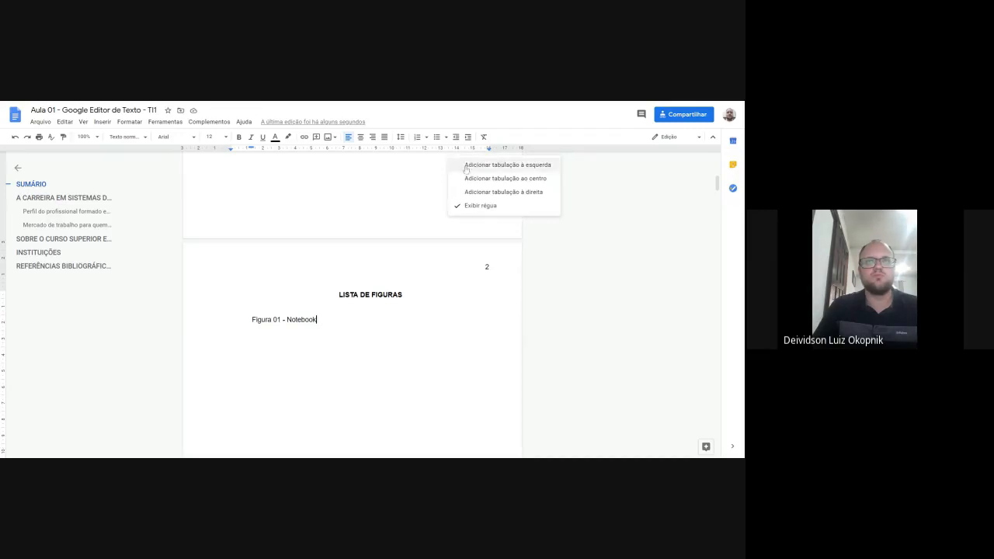
pyautogui.click(466, 166)
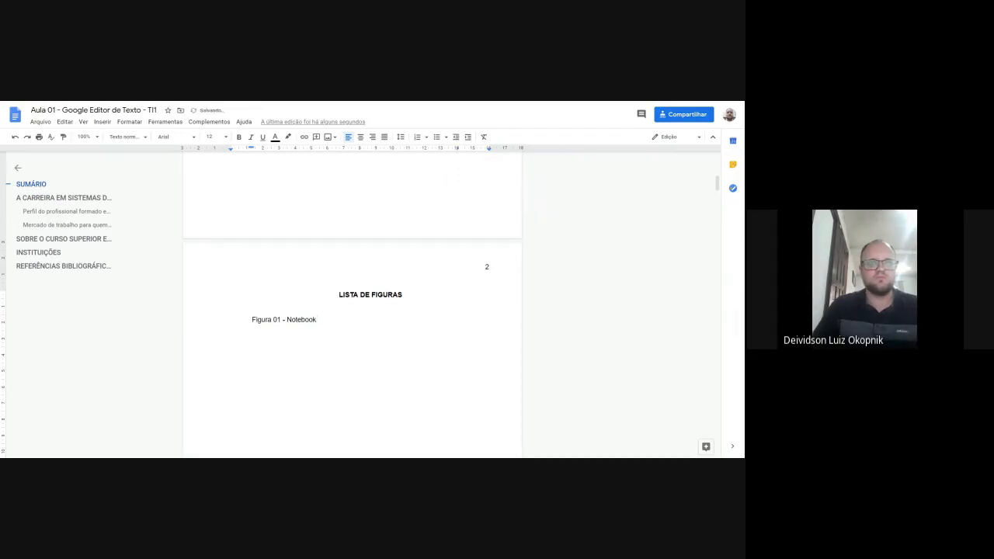
pyautogui.write('5')
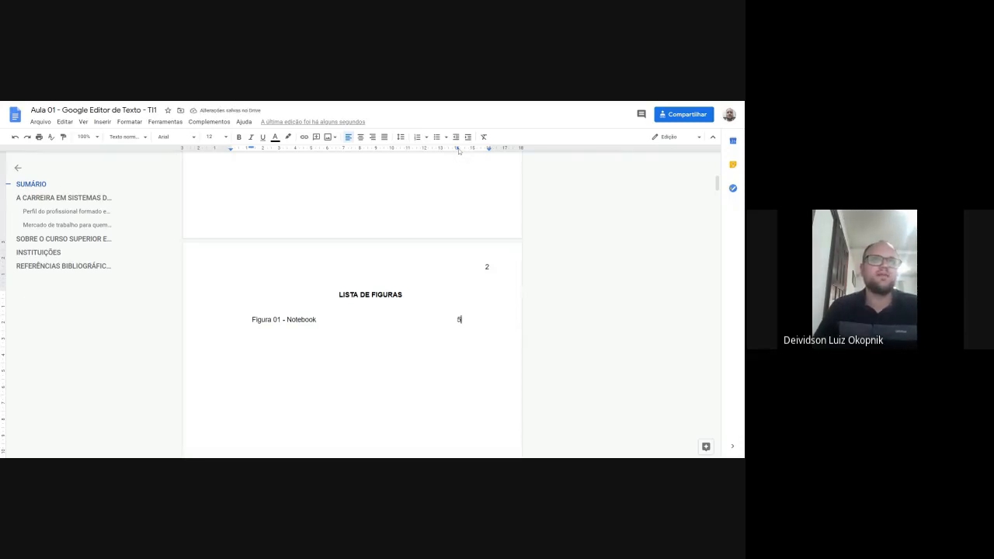
pyautogui.rightClick(382, 153)
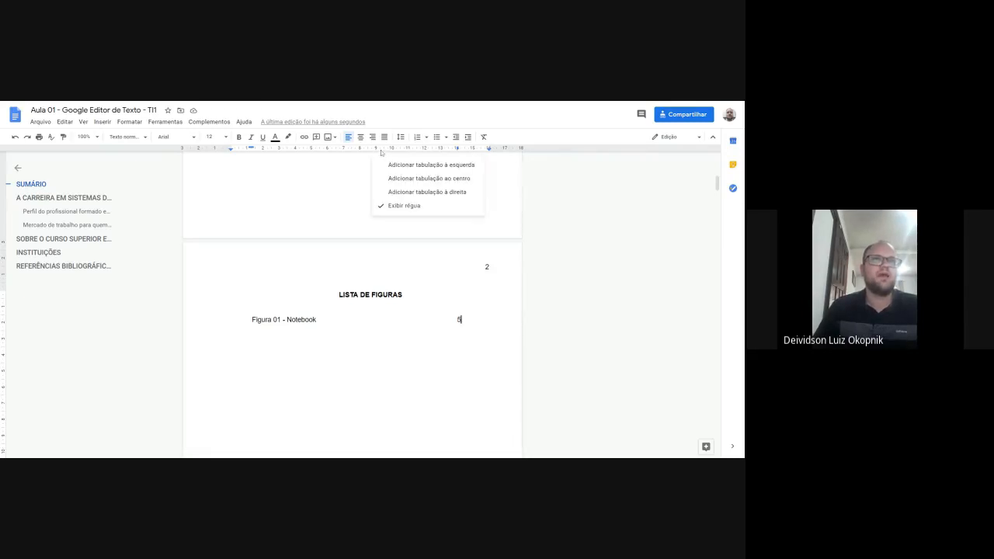
pyautogui.click(439, 166)
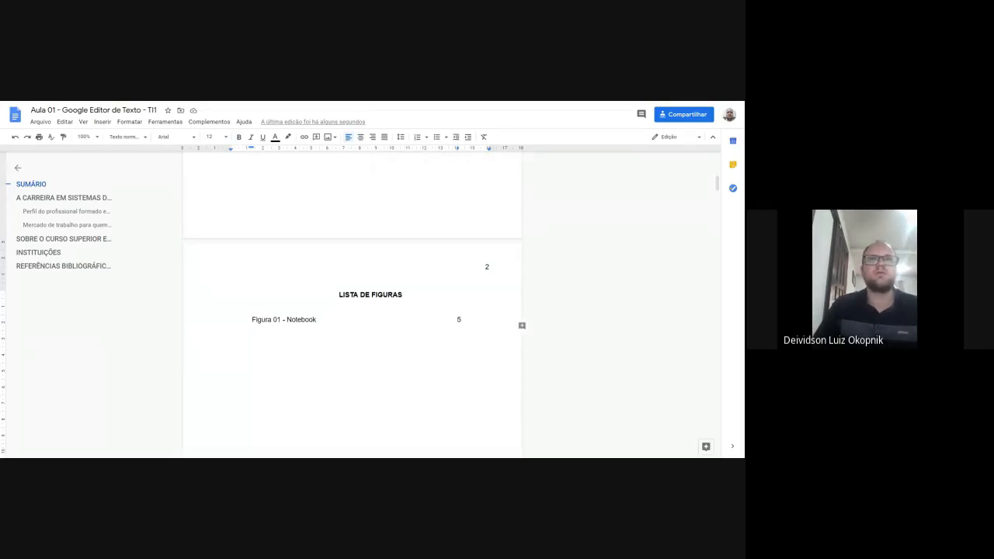
# Duplicate the formatted "Figura 01 - Notebook" entry on a second line and give it page number 6 at the tab stop
pyautogui.press('Return')
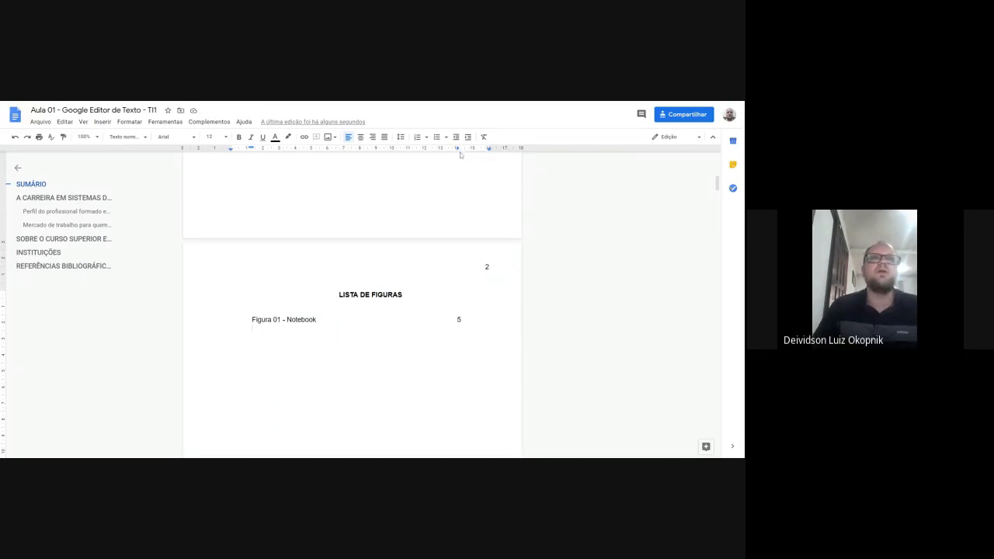
pyautogui.hotkey('ctrl', 'v')
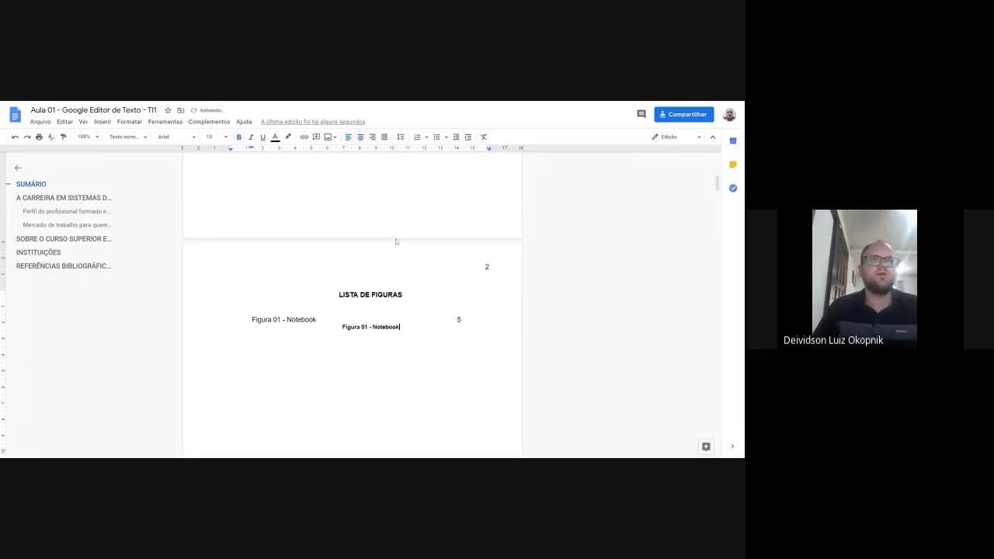
pyautogui.hotkey('ctrl', 'z')
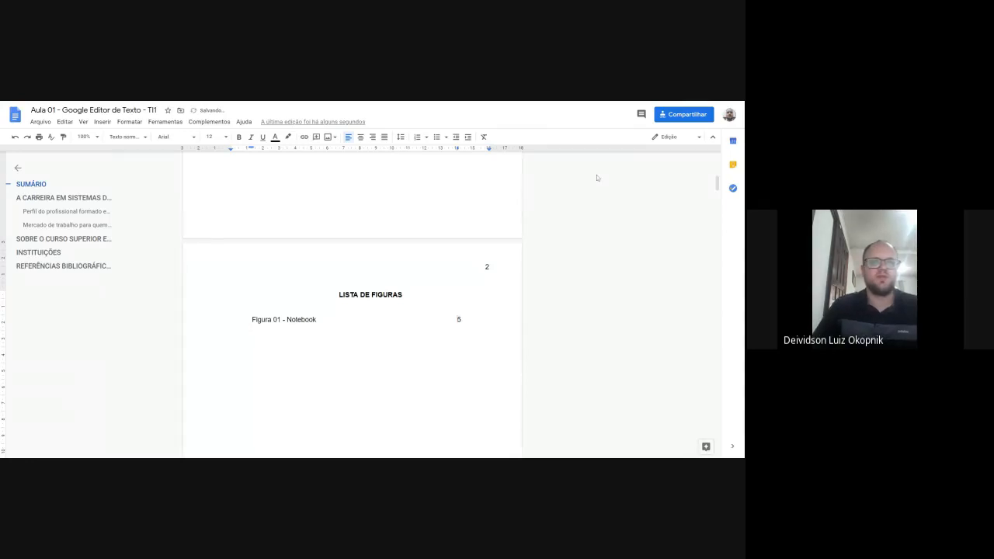
pyautogui.hotkey('shift', 'Home')
pyautogui.hotkey('ctrl', 'c')
pyautogui.press('End')
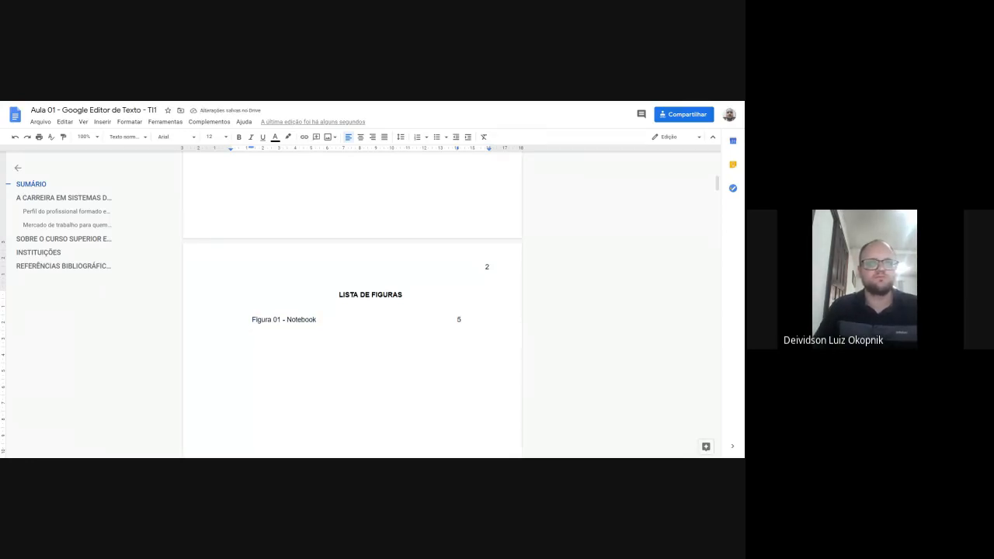
pyautogui.hotkey('ctrl', 'v')
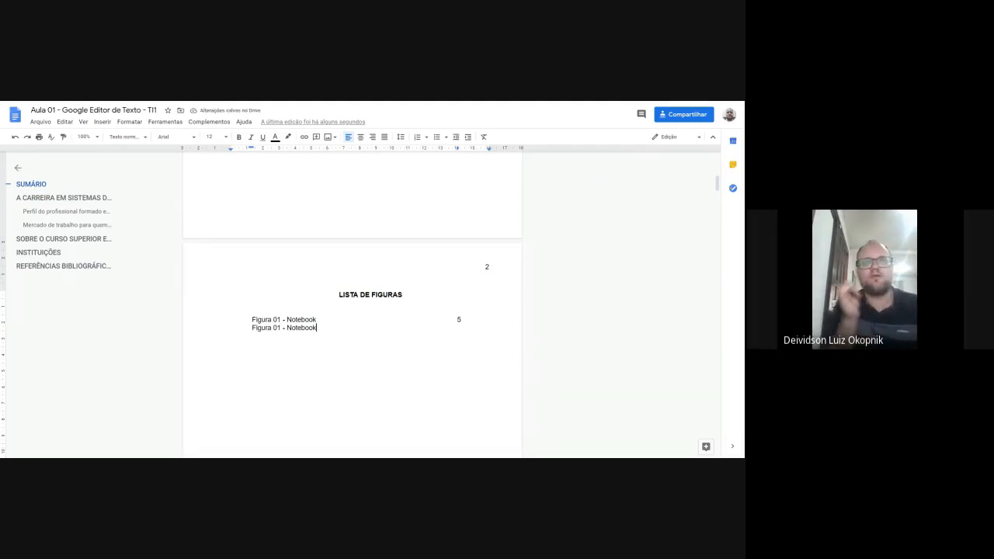
pyautogui.press('Tab')
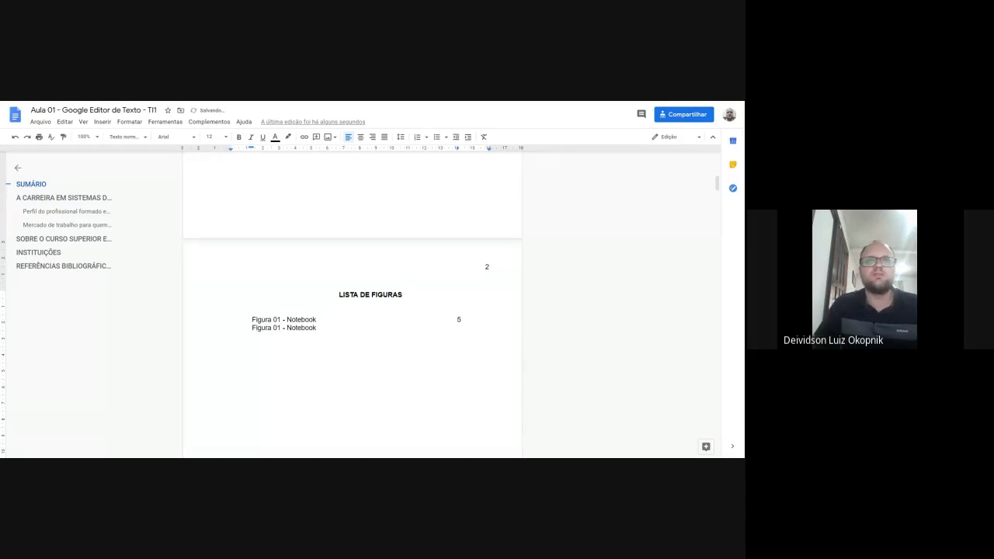
pyautogui.write('6')
# Add two more "Figura 01 - Notebook" lines to the list, with page numbers 7 and 8 at the tab stop
pyautogui.press('Return')
pyautogui.hotkey('ctrl', 'v')
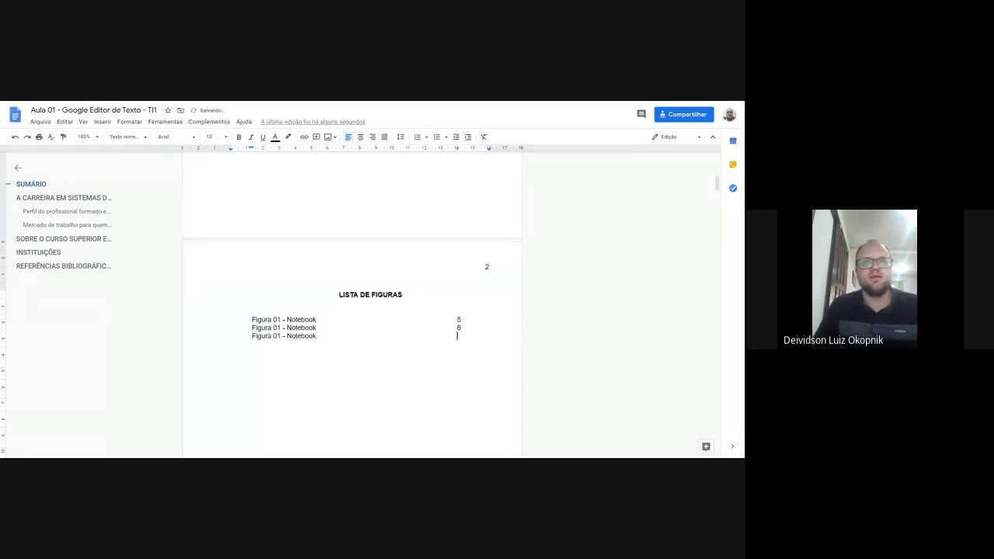
pyautogui.write('7')
pyautogui.press('Return')
pyautogui.hotkey('ctrl', 'v')
pyautogui.press('Tab')
pyautogui.write('8')
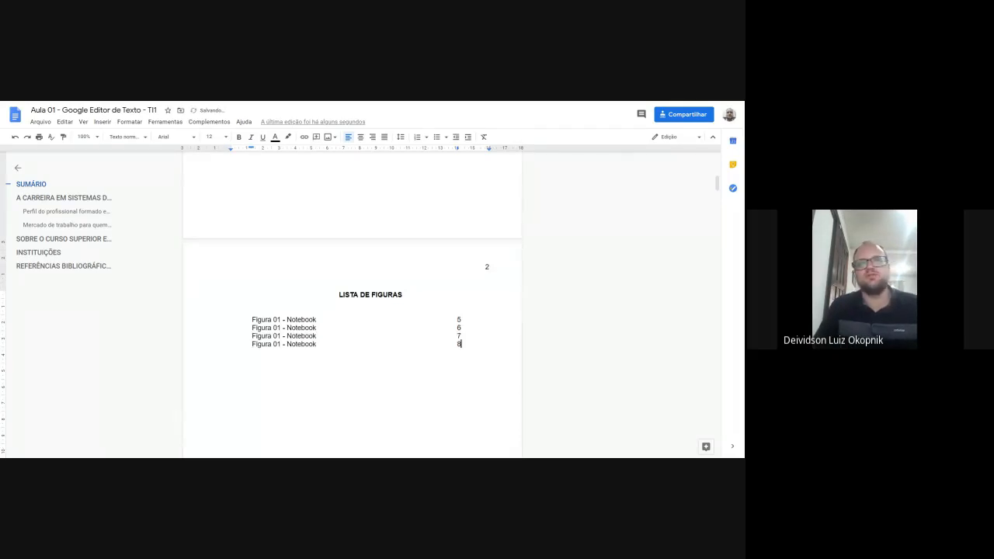
pyautogui.press('Return')
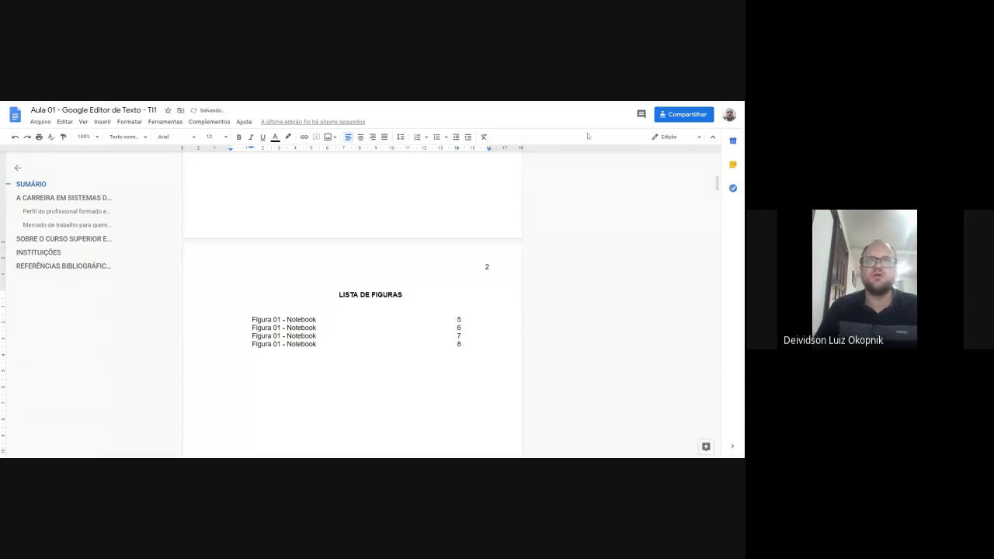
pyautogui.click(443, 150)
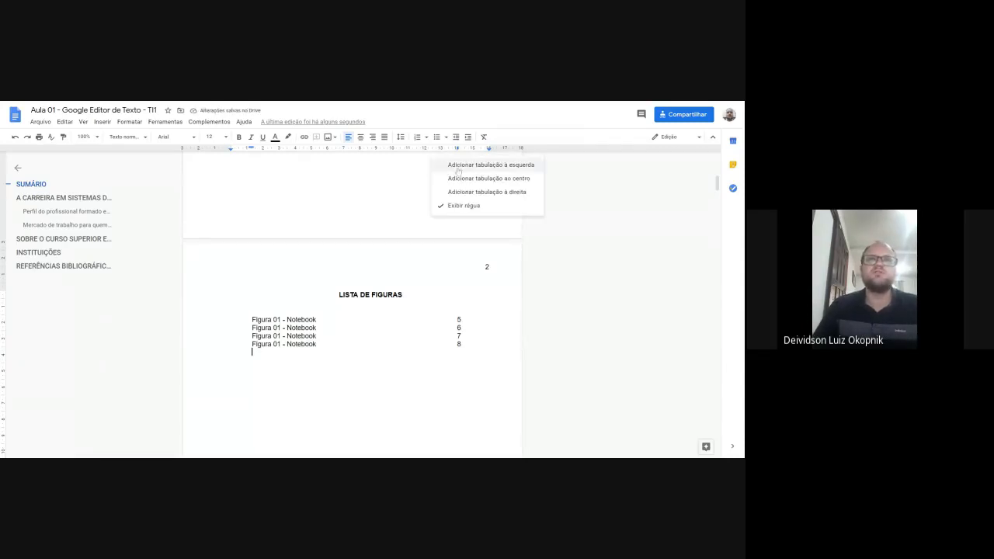
pyautogui.click(459, 329)
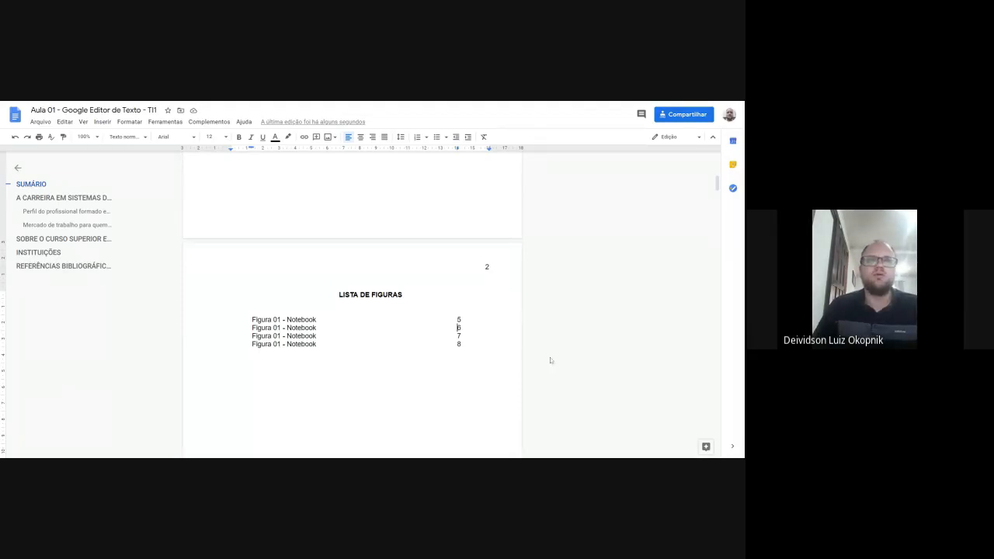
# Examine the options available for the notebook image on page 5, looking for a caption command
pyautogui.scroll(-20, 458, 328)
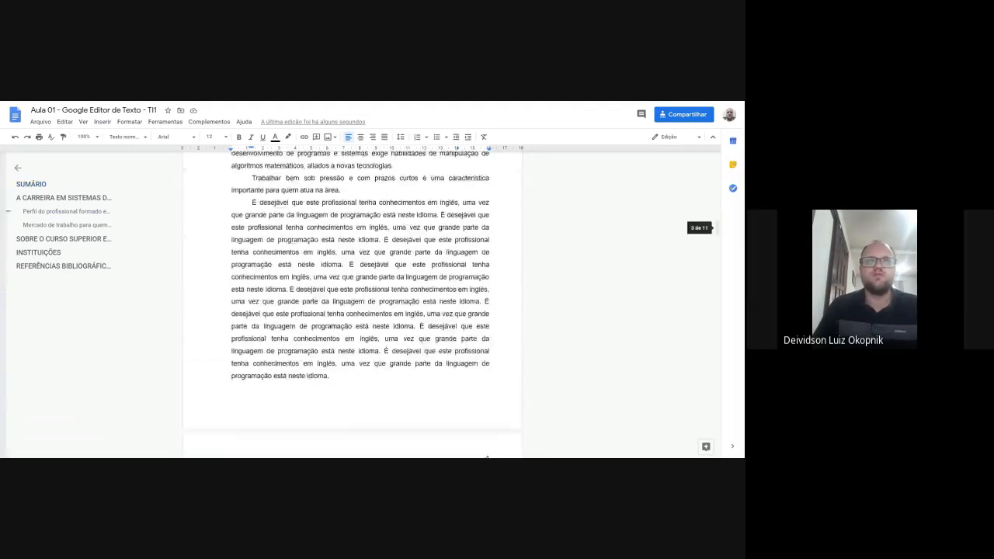
pyautogui.click(331, 271)
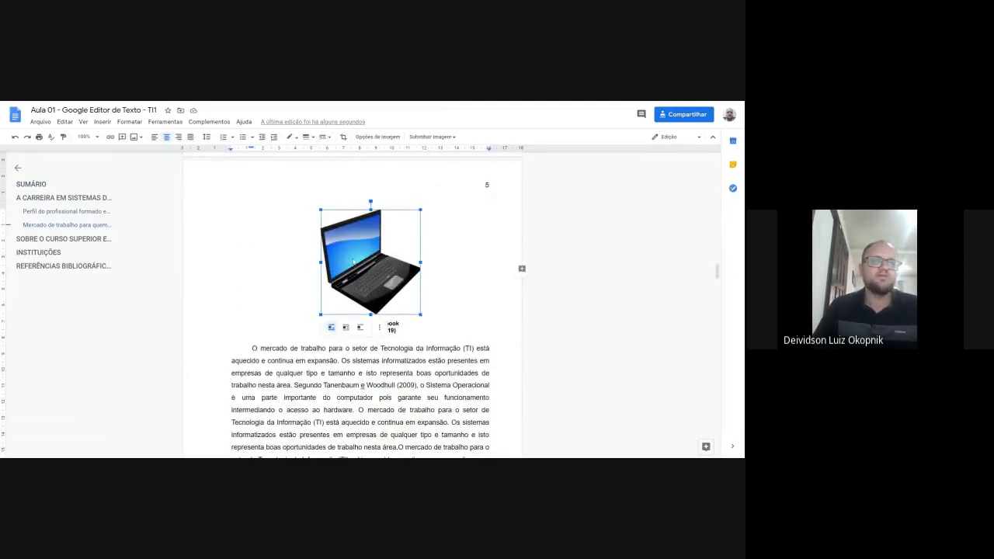
pyautogui.rightClick(359, 273)
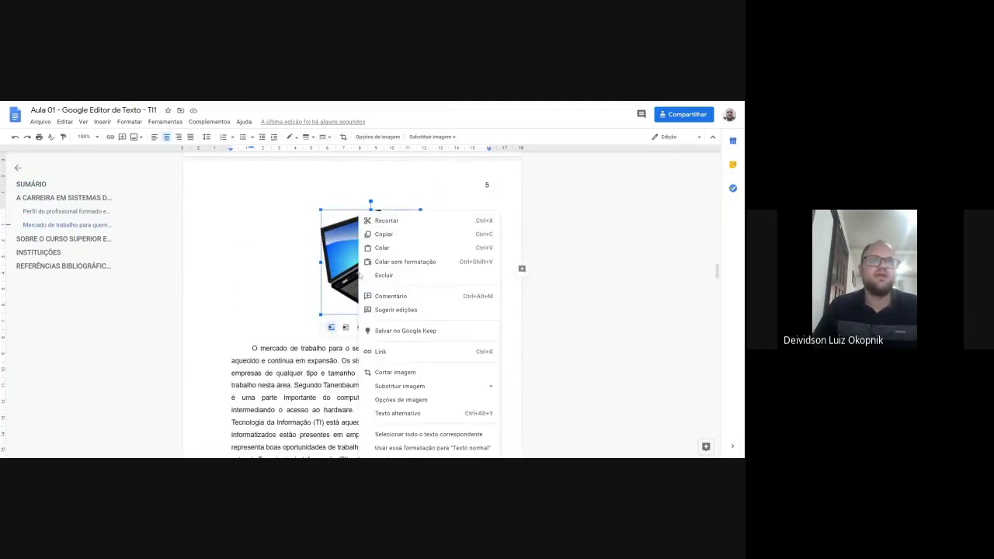
pyautogui.click(331, 274)
pyautogui.rightClick(341, 253)
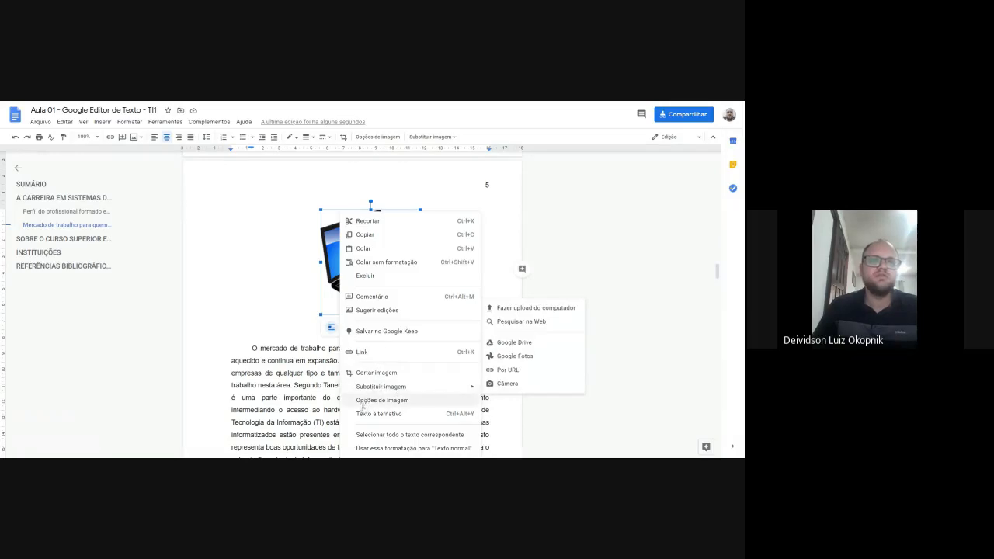
pyautogui.click(275, 361)
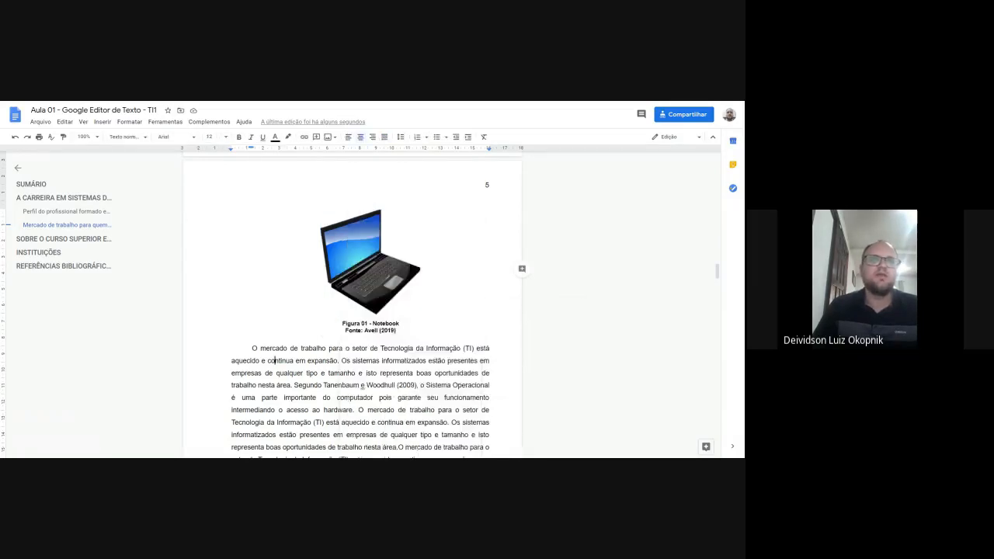
# Examine the table of contents formats offered for insertion below the entries in the list of figures
pyautogui.scroll(15, 274, 360)
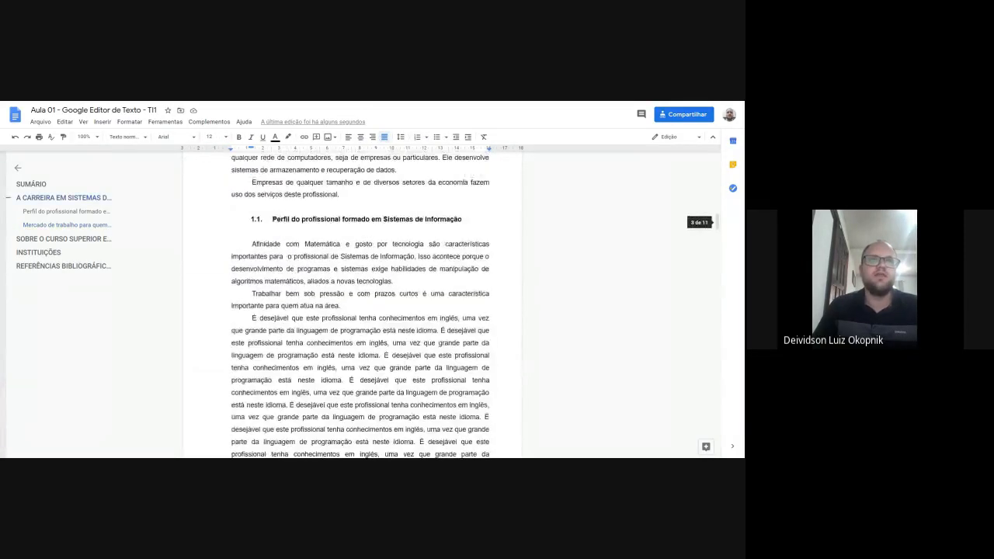
pyautogui.scroll(15, 274, 360)
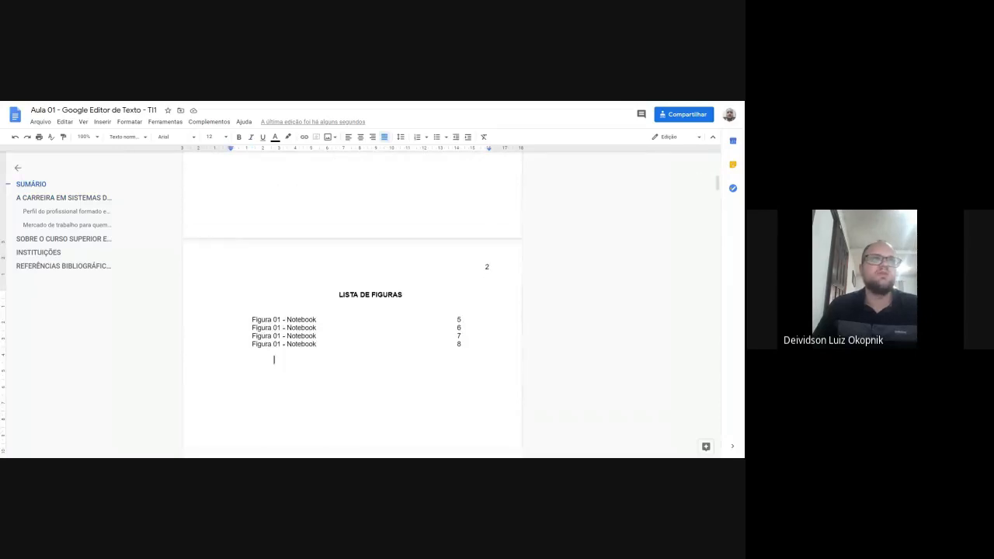
pyautogui.click(102, 121)
pyautogui.moveTo(129, 362)
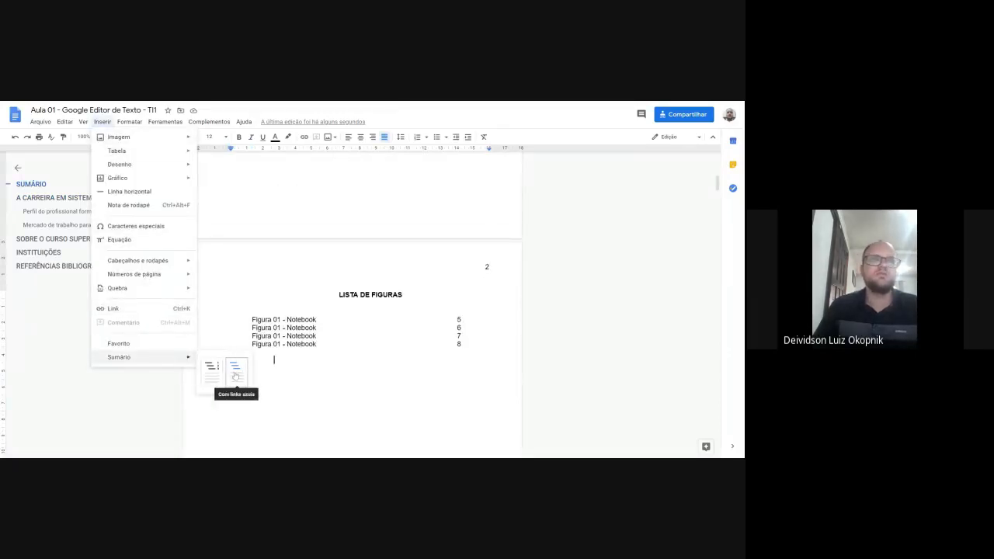
pyautogui.click(274, 360)
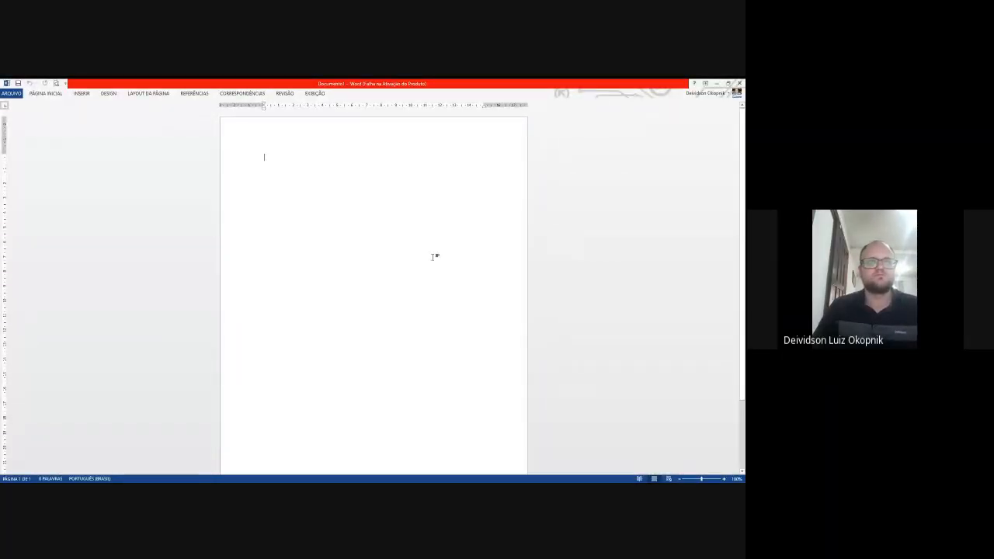
# Switch to a blank Microsoft Word document and paste the notebook image five times, each on its own line
pyautogui.hotkey('ctrl', 'v')
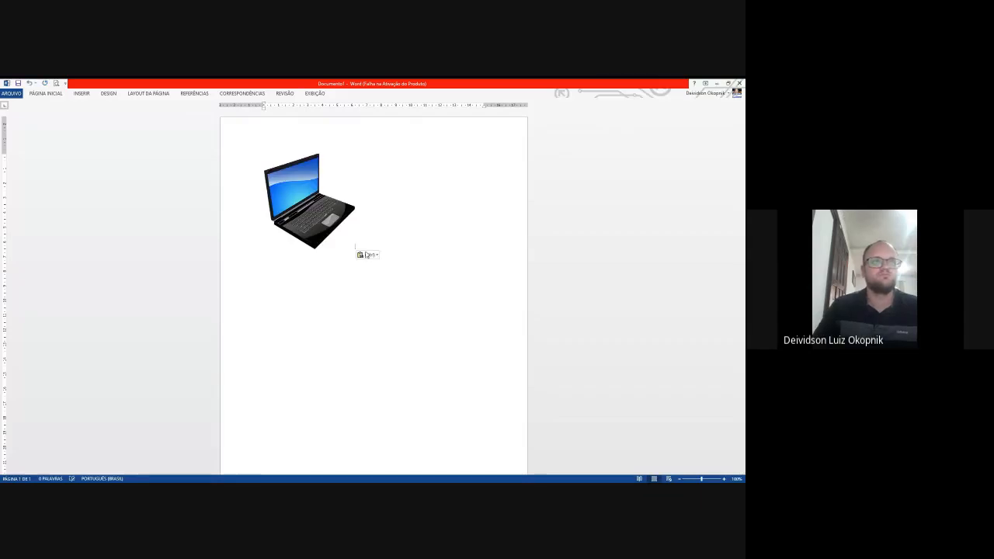
pyautogui.press('Return')
pyautogui.hotkey('ctrl', 'v')
pyautogui.press('Return')
pyautogui.hotkey('ctrl', 'v')
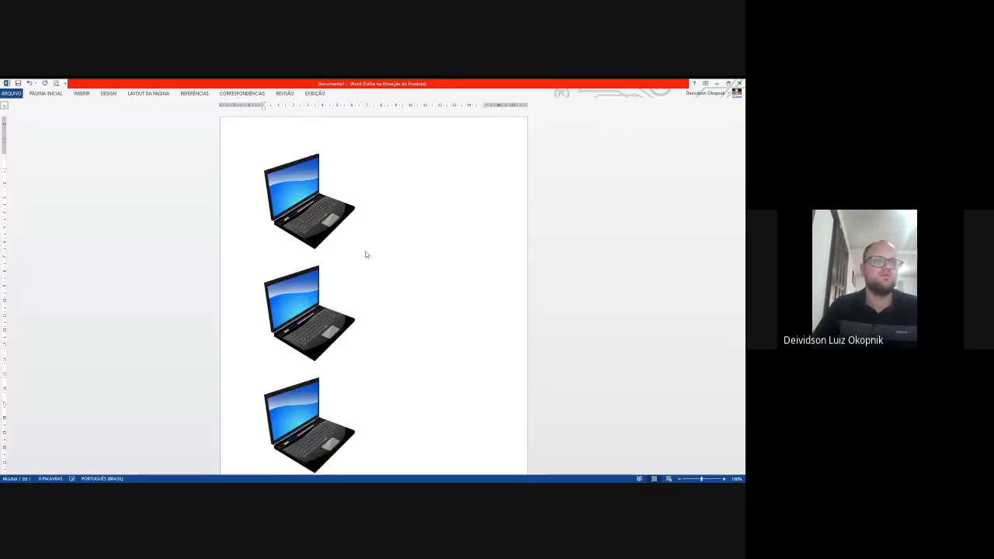
pyautogui.press('Return')
pyautogui.hotkey('ctrl', 'v')
pyautogui.press('Return')
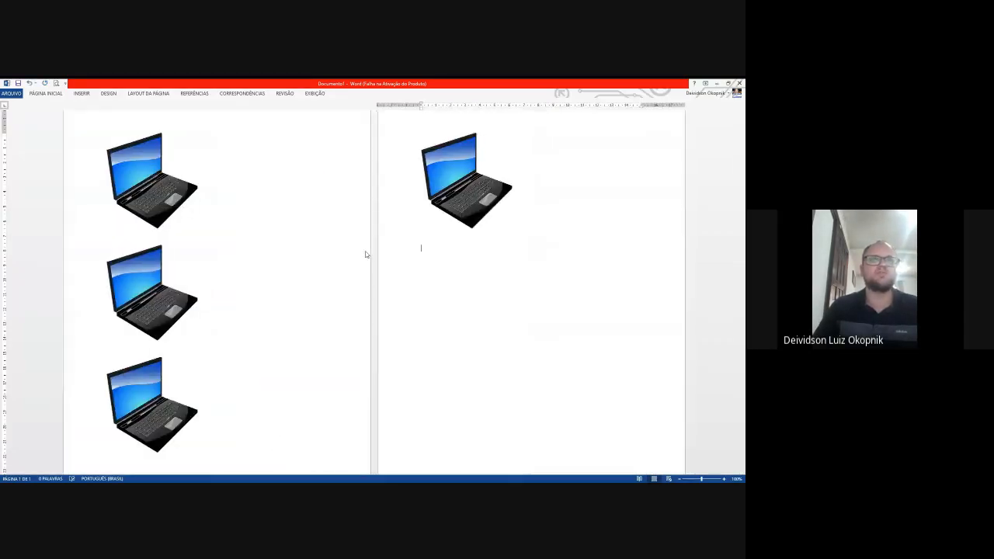
pyautogui.hotkey('ctrl', 'v')
# Insert a page break before the first notebook image to leave a blank page at the start of the document
pyautogui.rightClick(136, 194)
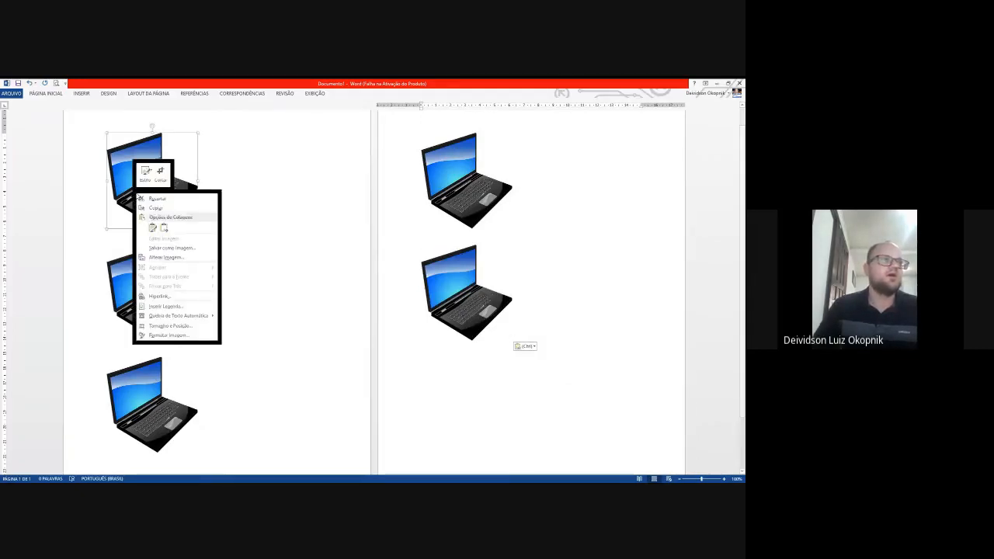
pyautogui.press('Escape')
pyautogui.click(98, 141)
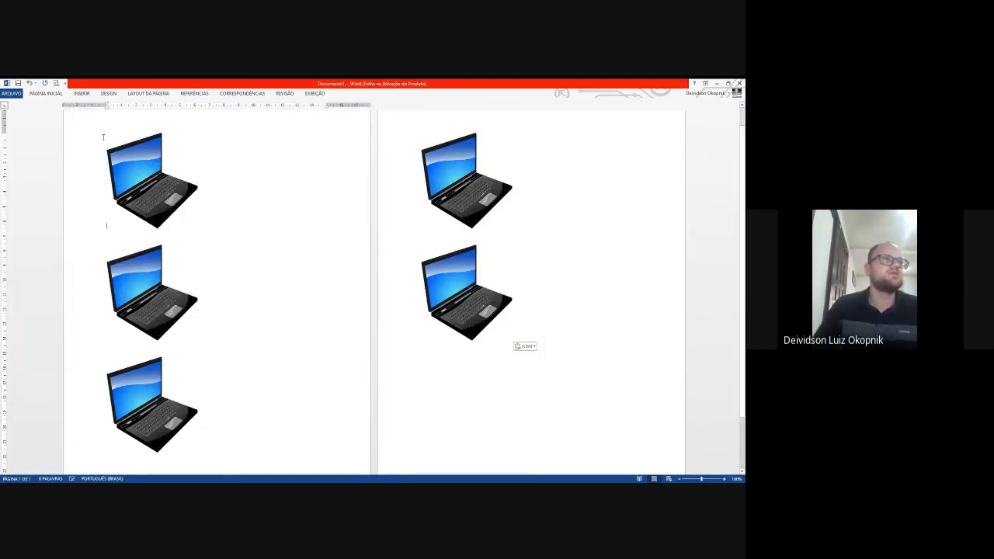
pyautogui.hotkey('ctrl', 'Return')
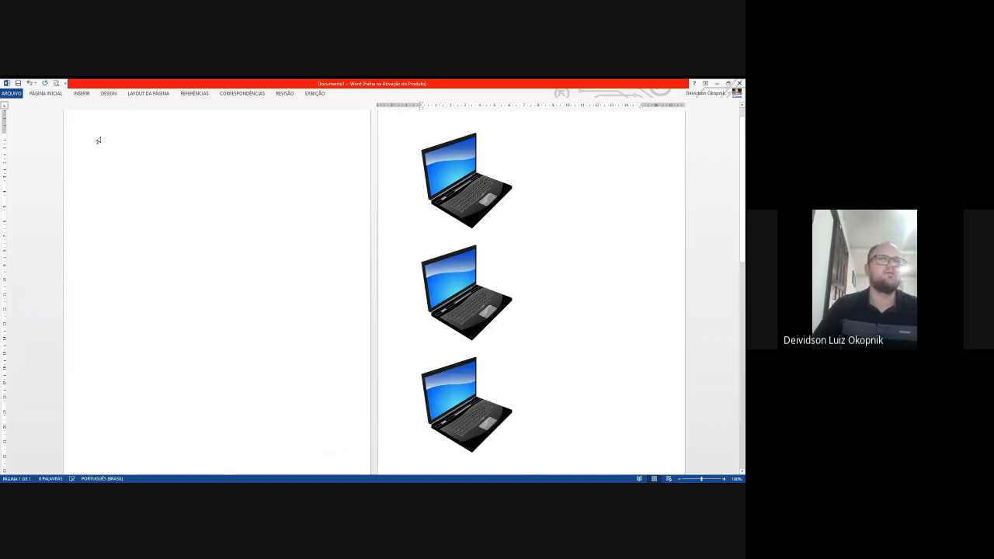
pyautogui.click(140, 145)
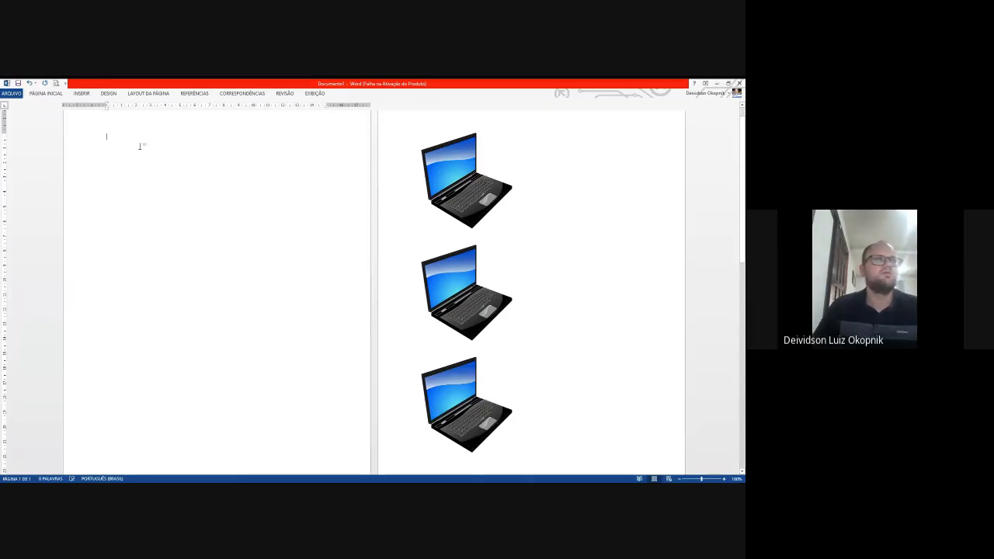
# Set the document view to one page and keep the command ribbon expanded
pyautogui.click(99, 93)
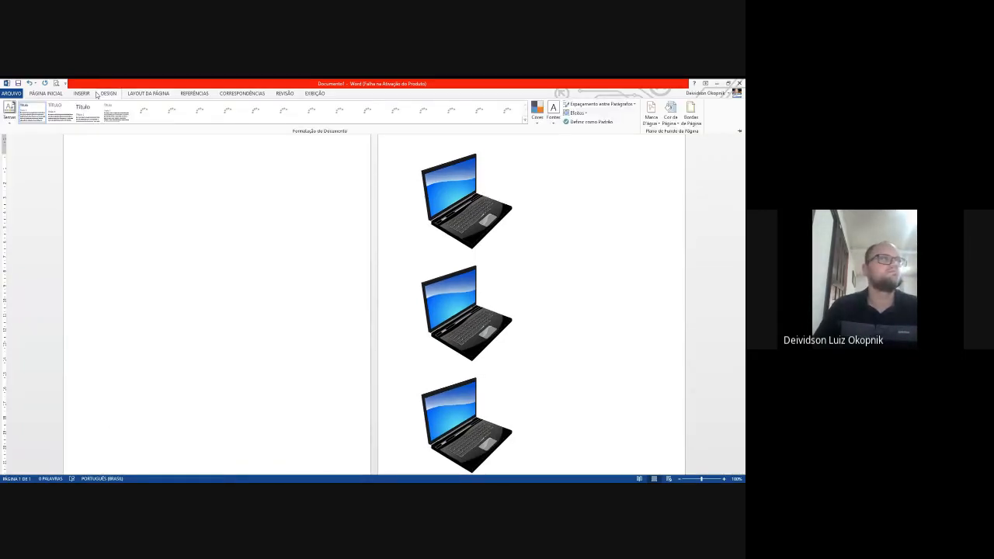
pyautogui.click(148, 93)
pyautogui.click(315, 93)
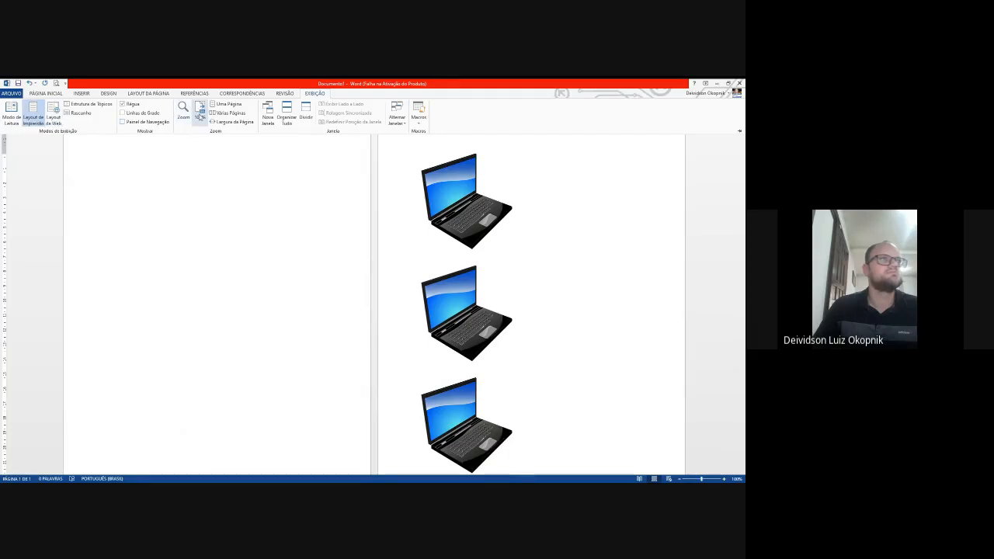
pyautogui.click(227, 104)
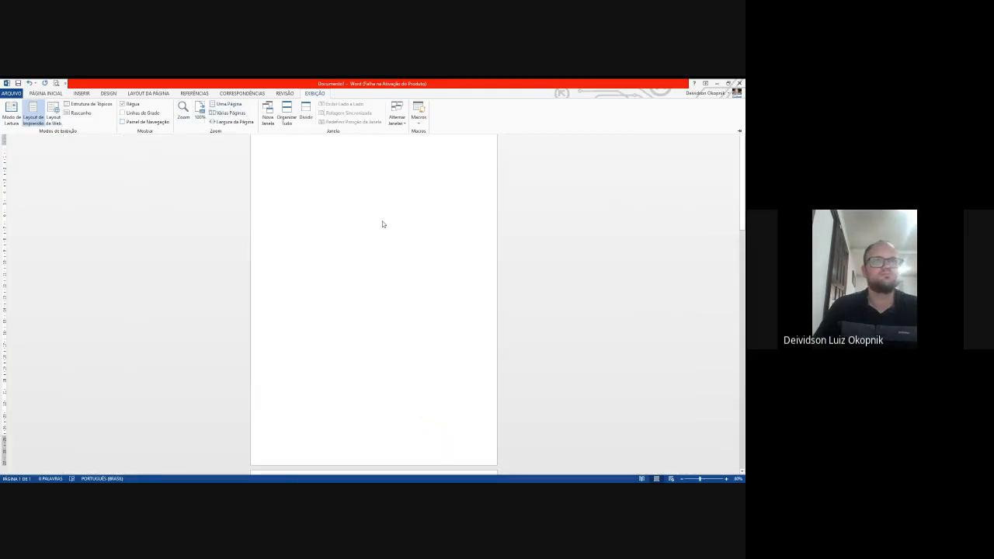
pyautogui.hotkey('ctrl', 'F1')
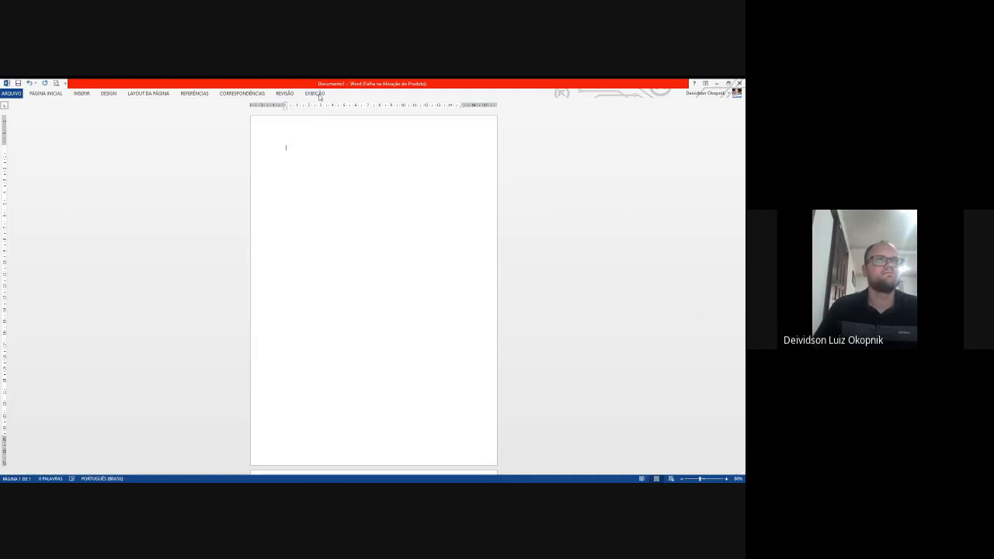
pyautogui.click(328, 94)
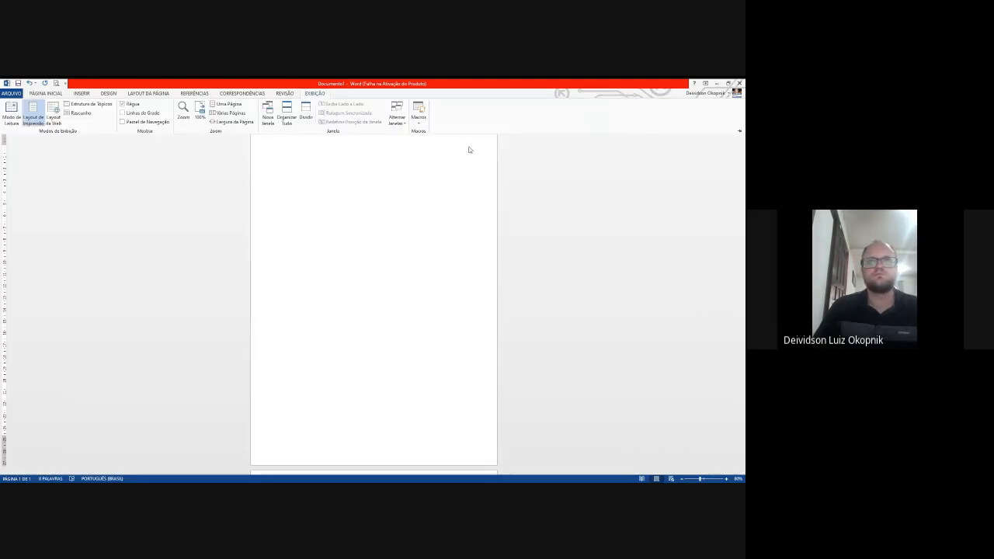
pyautogui.hotkey('ctrl', 'F1')
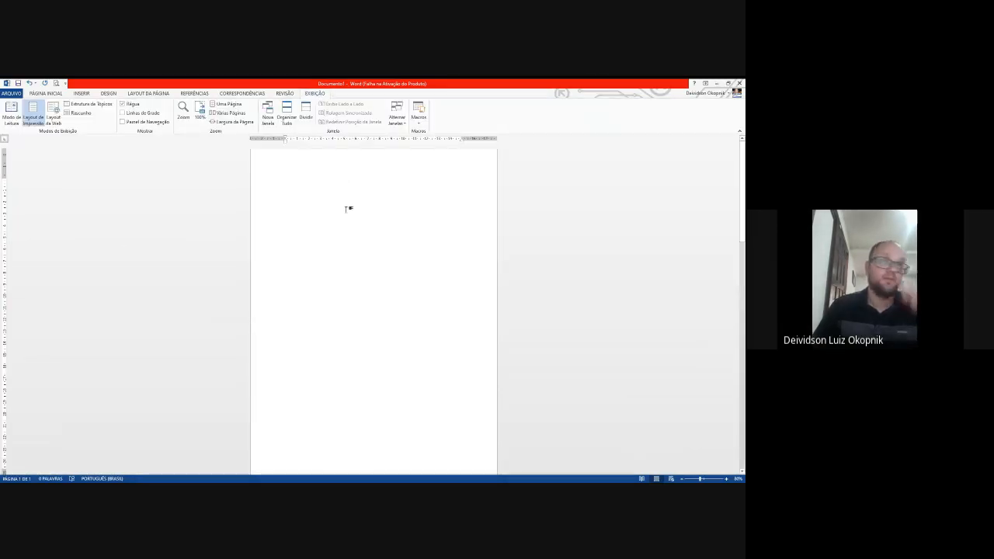
# Start a caption for the first notebook image with the text "Figura 1 - Um Notebook Ruim"
pyautogui.scroll(-3, 343, 208)
pyautogui.scroll(-5, 346, 206)
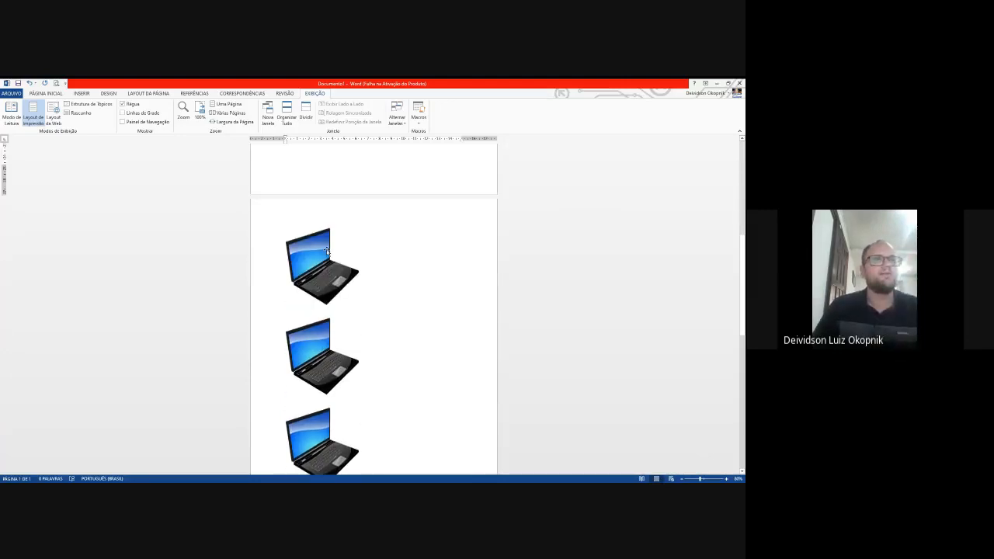
pyautogui.click(315, 267)
pyautogui.scroll(-2, 315, 267)
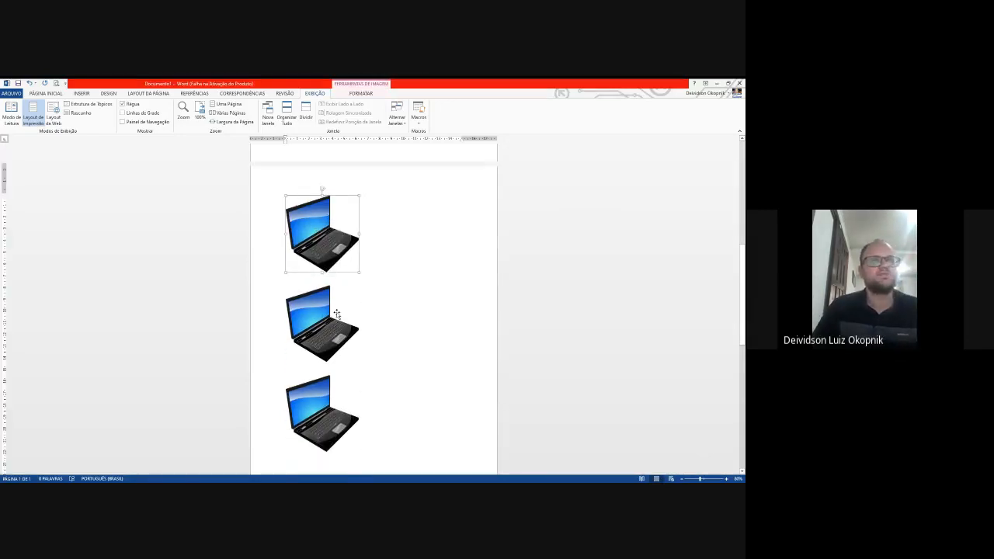
pyautogui.rightClick(323, 216)
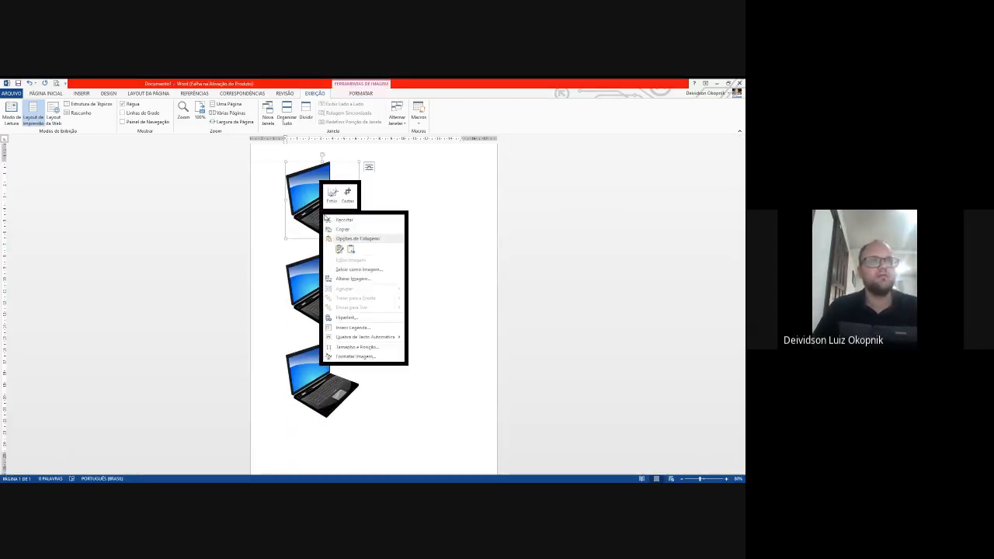
pyautogui.click(353, 328)
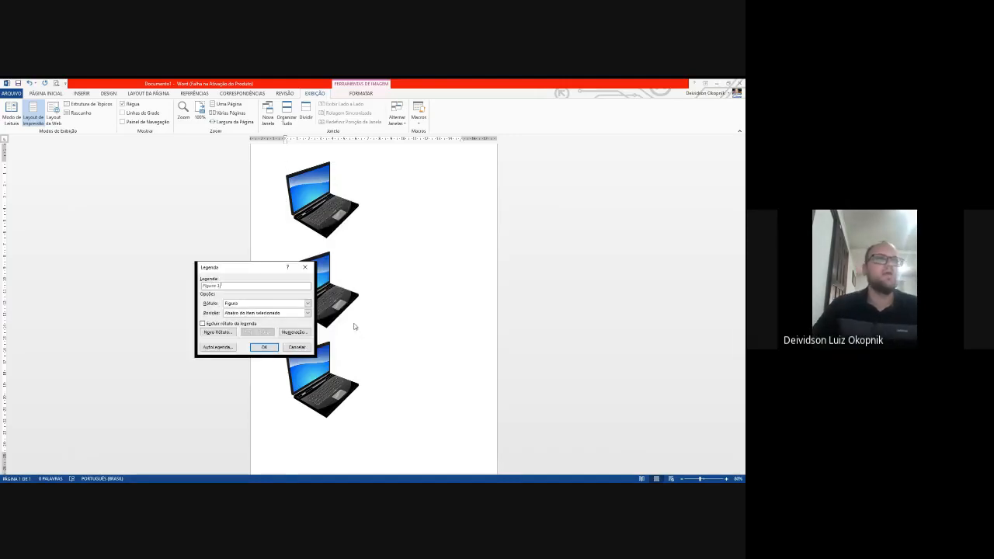
pyautogui.write('- Um Notebook Ruim')
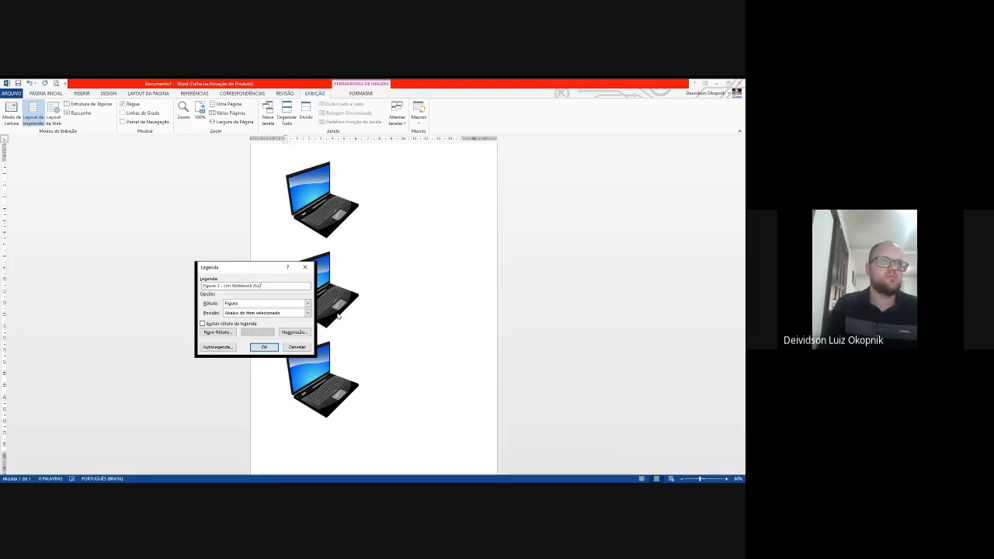
# Keep the caption's label as Figura and its position below the selected item, and insert it under the first image
pyautogui.click(247, 313)
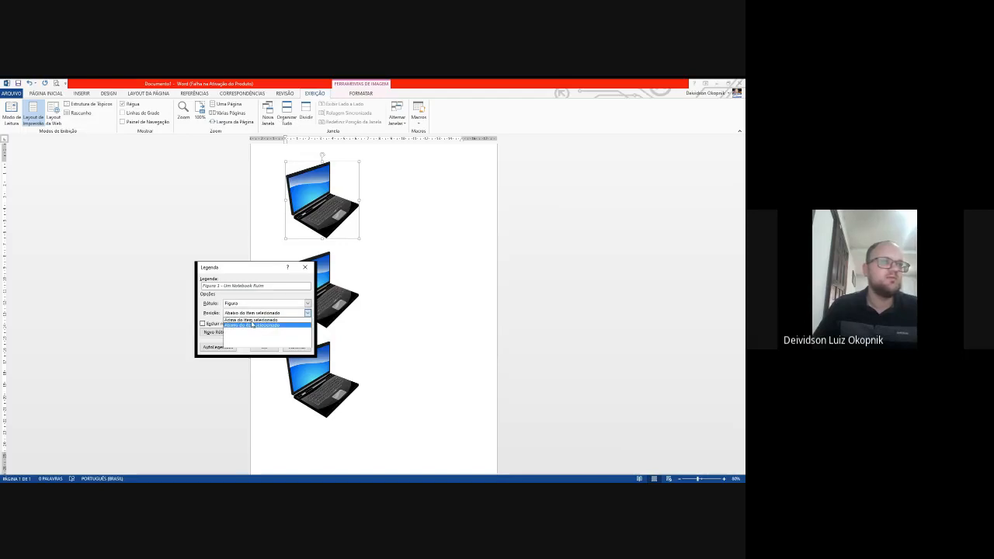
pyautogui.click(255, 326)
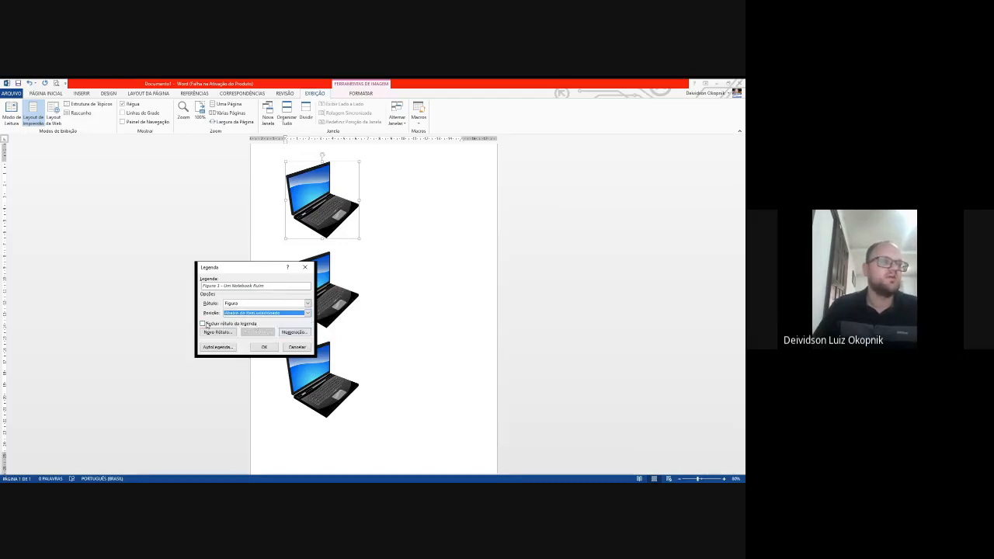
pyautogui.click(268, 304)
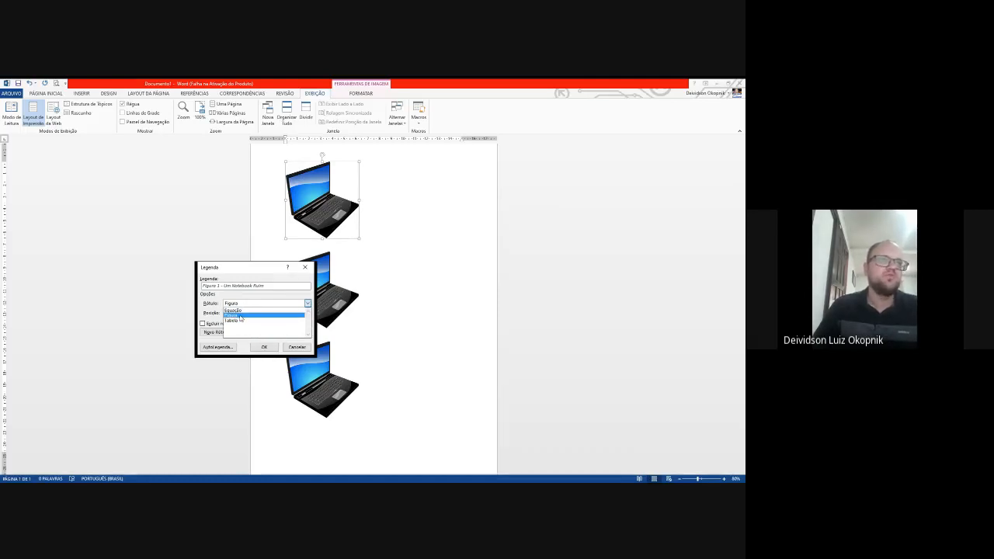
pyautogui.click(245, 302)
pyautogui.click(301, 490)
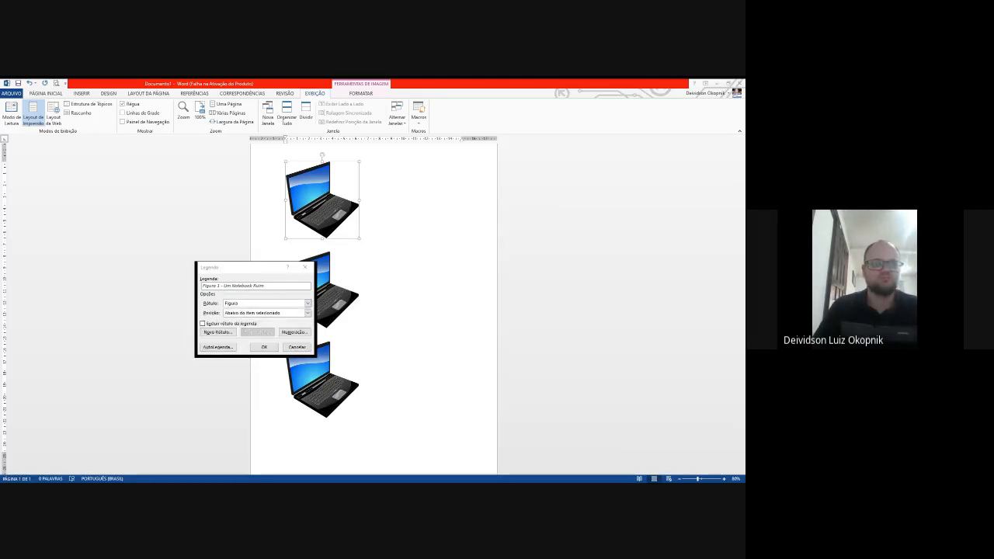
pyautogui.click(264, 348)
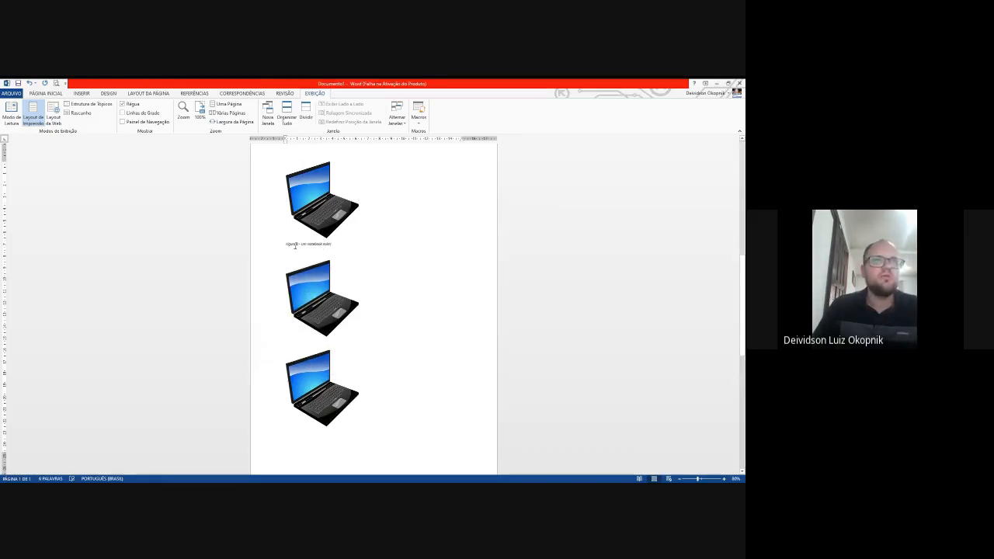
pyautogui.click(311, 222)
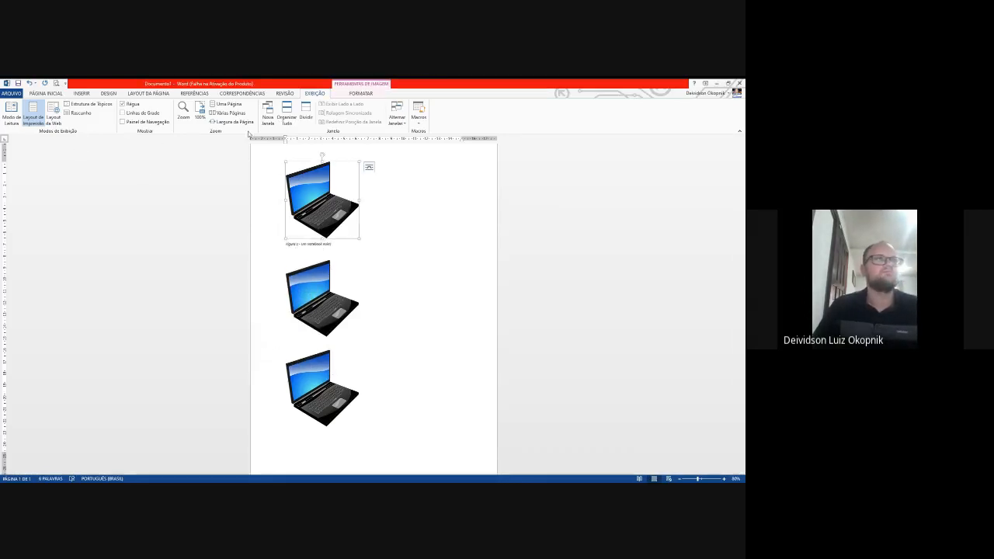
# Center the first notebook image and its caption horizontally on the page
pyautogui.click(82, 94)
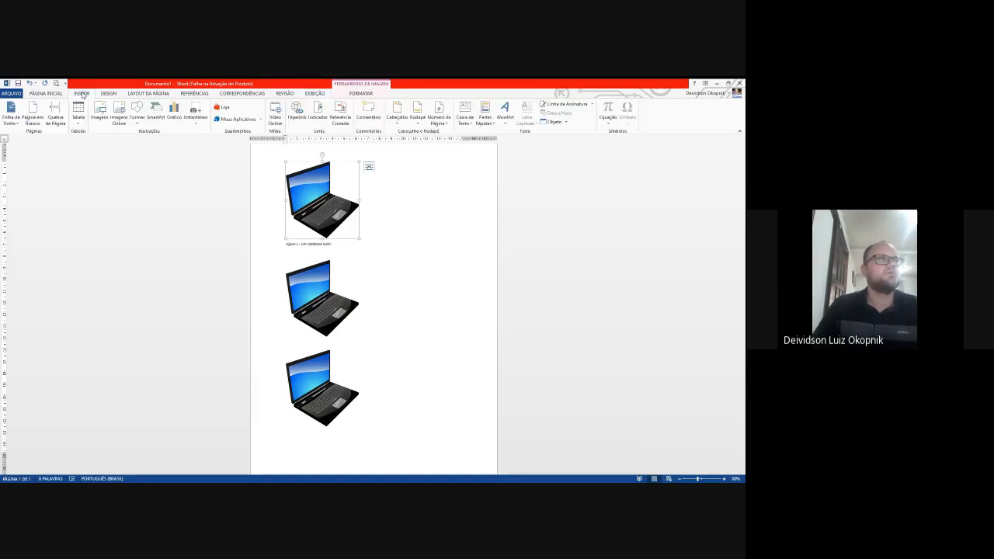
pyautogui.click(46, 93)
pyautogui.click(195, 119)
pyautogui.moveTo(286, 245); pyautogui.dragTo(334, 244)
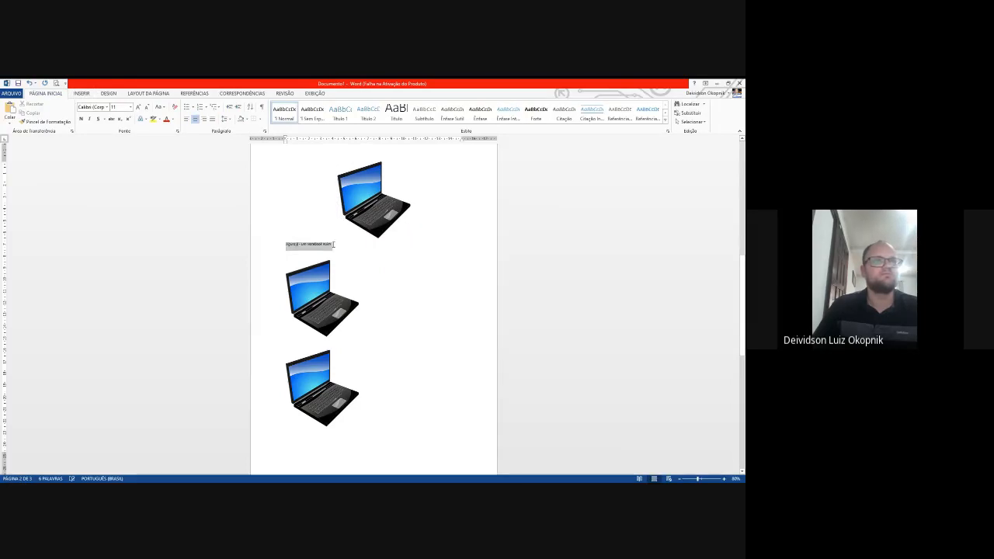
pyautogui.click(195, 120)
pyautogui.click(428, 257)
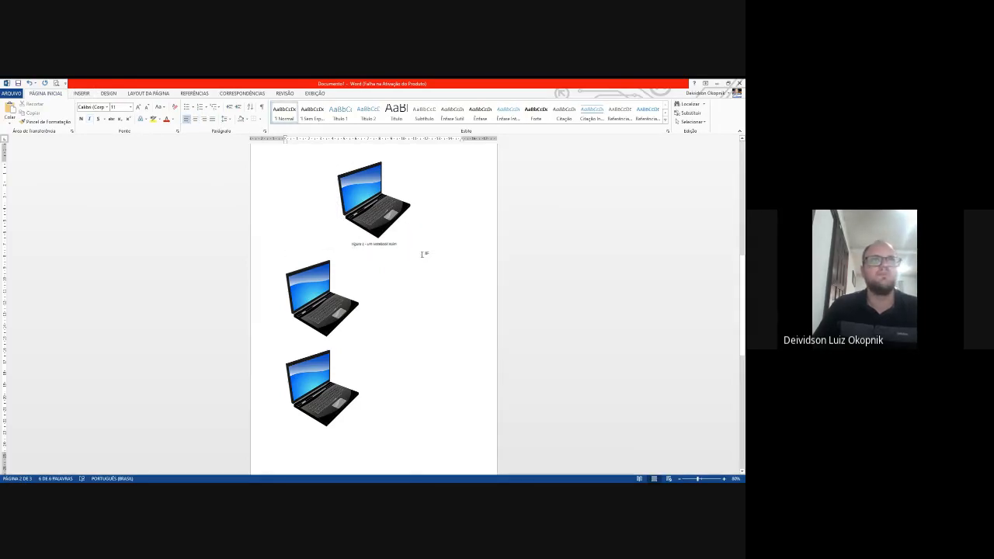
pyautogui.click(384, 245)
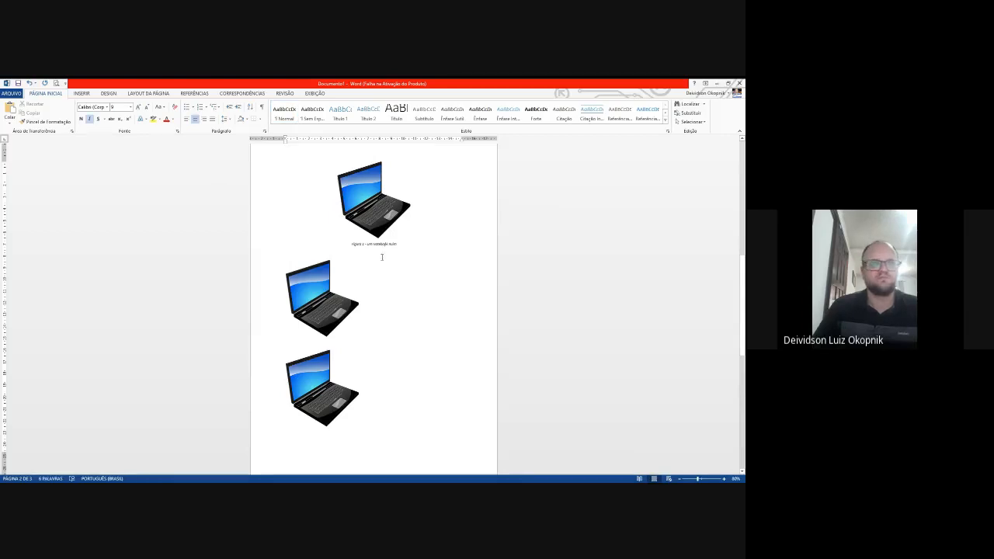
# Center the remaining four notebook images, two on the same page and two on the following page
pyautogui.click(326, 281)
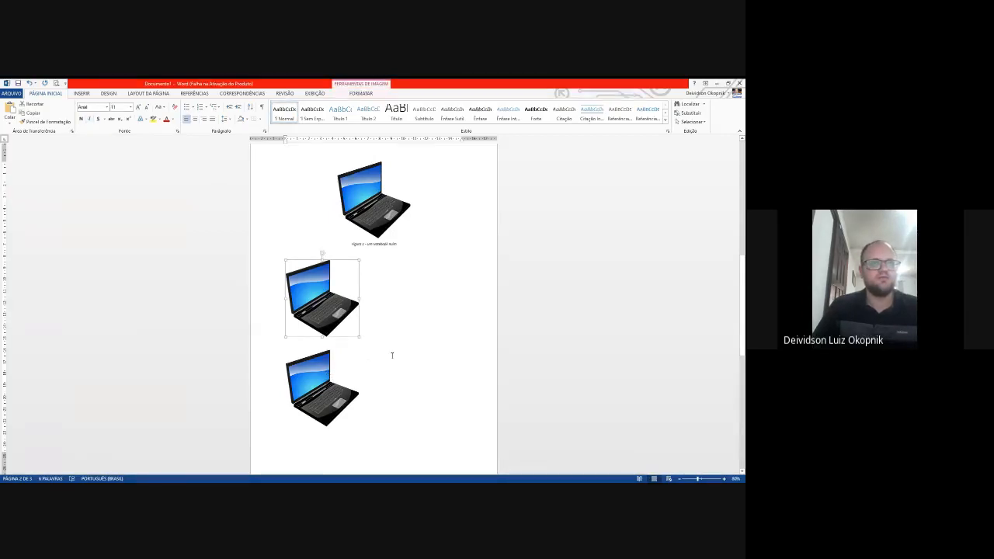
pyautogui.scroll(-1, 391, 350)
pyautogui.click(194, 119)
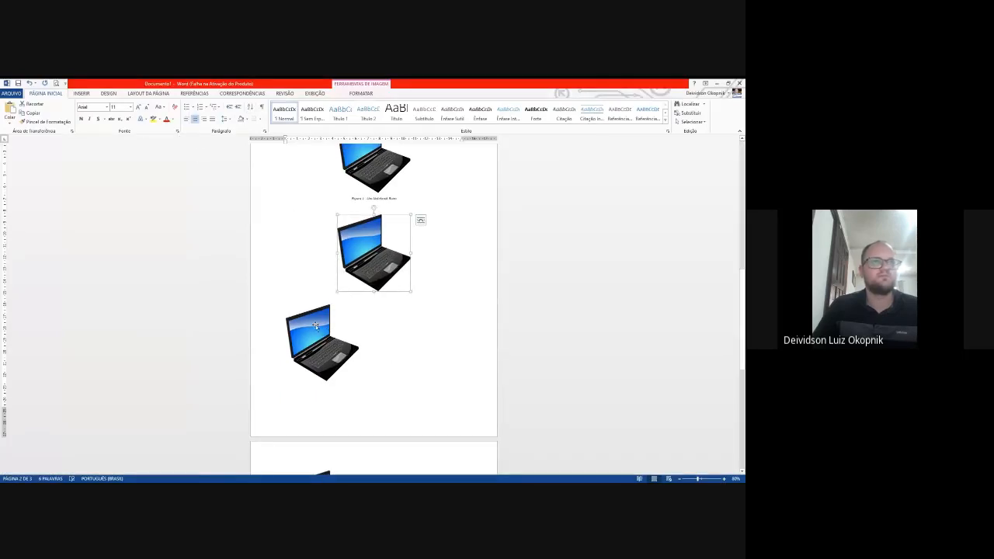
pyautogui.click(316, 328)
pyautogui.click(195, 119)
pyautogui.scroll(-4, 323, 334)
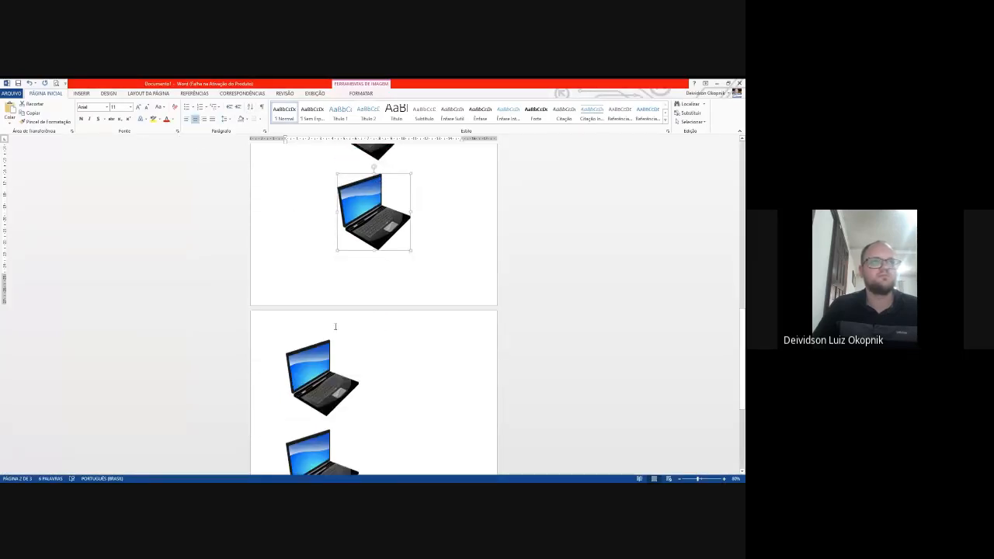
pyautogui.click(322, 334)
pyautogui.click(195, 119)
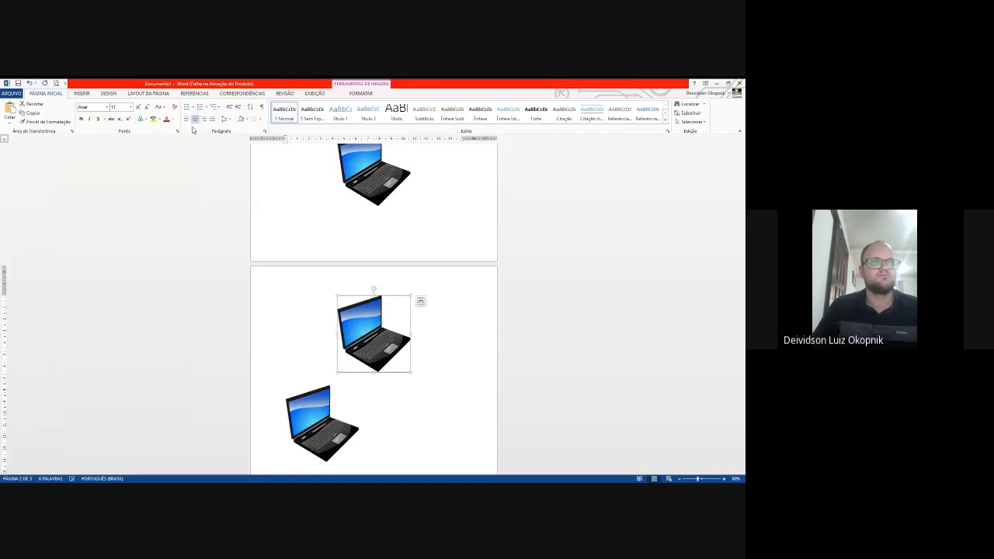
pyautogui.click(318, 394)
pyautogui.click(195, 119)
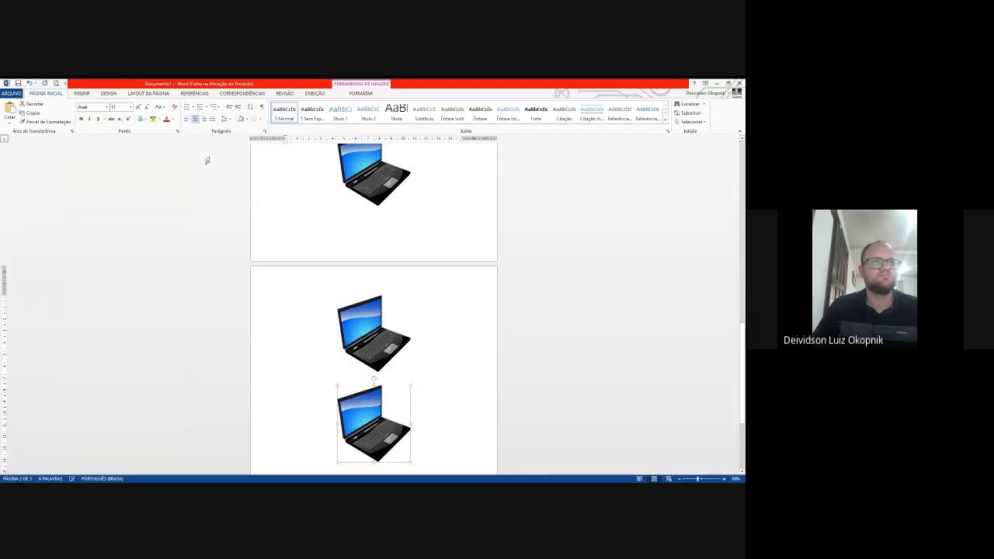
# Caption the second notebook image "Figura 2 - Um Notebook Meia Boca", placed below the image
pyautogui.scroll(3, 376, 251)
pyautogui.rightClick(365, 220)
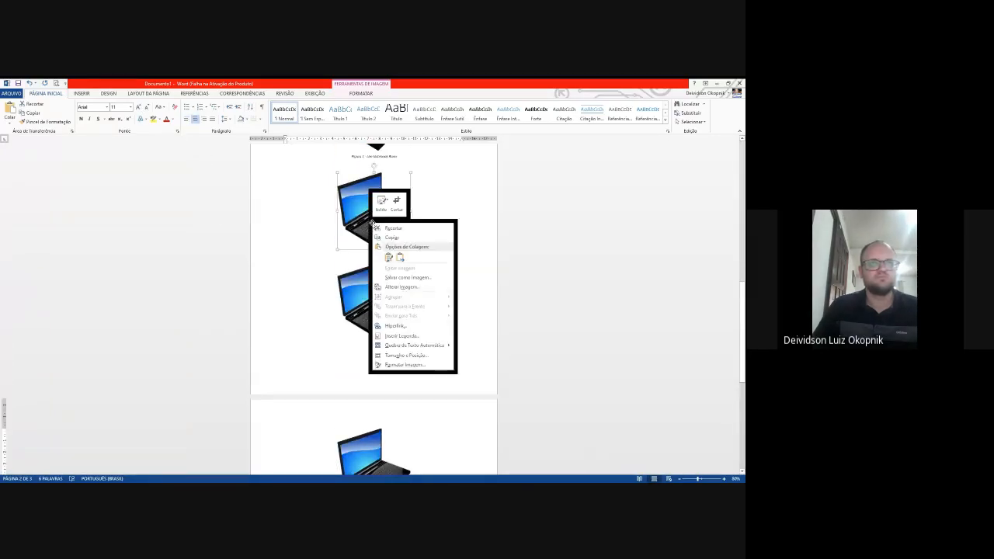
pyautogui.click(404, 336)
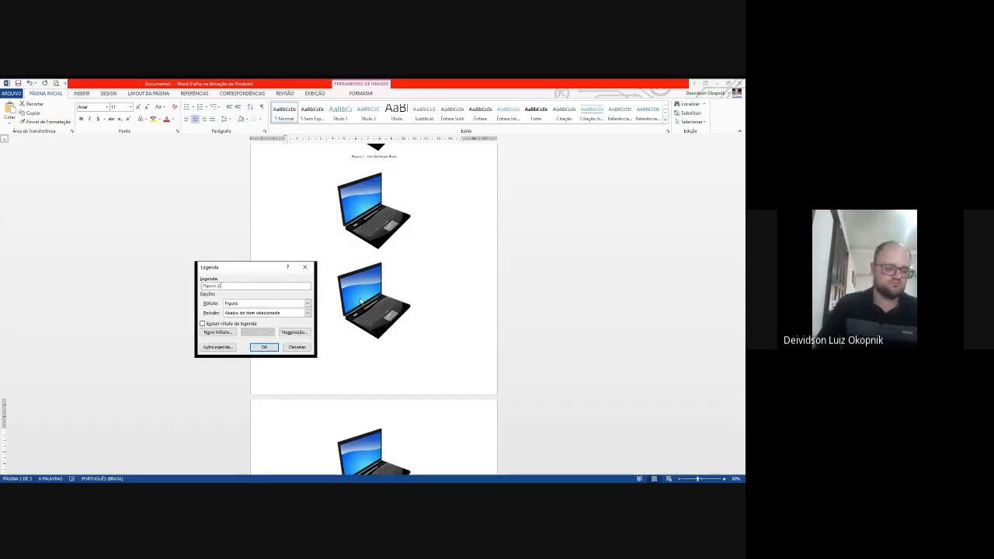
pyautogui.write('- Um Notebo')
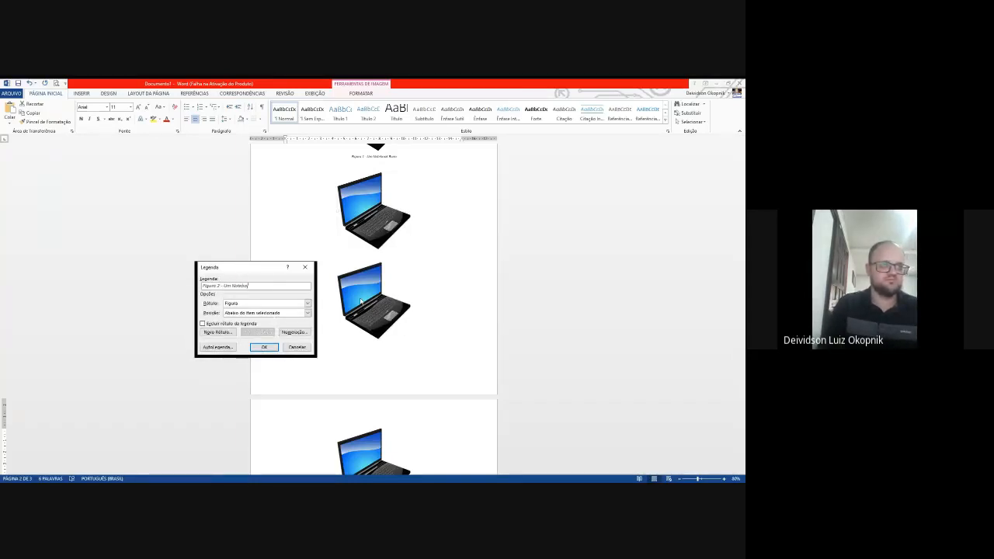
pyautogui.write('ok Nfe')
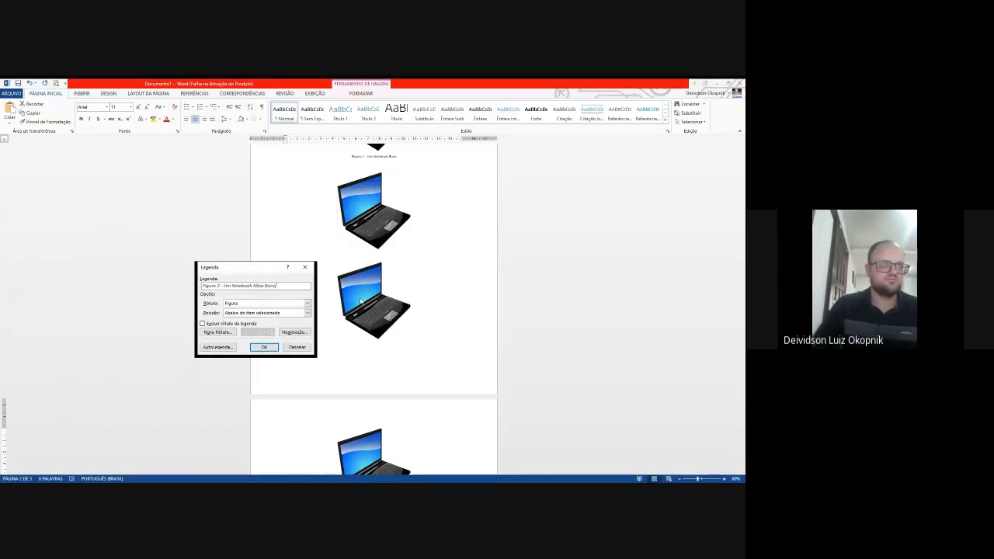
pyautogui.click(264, 347)
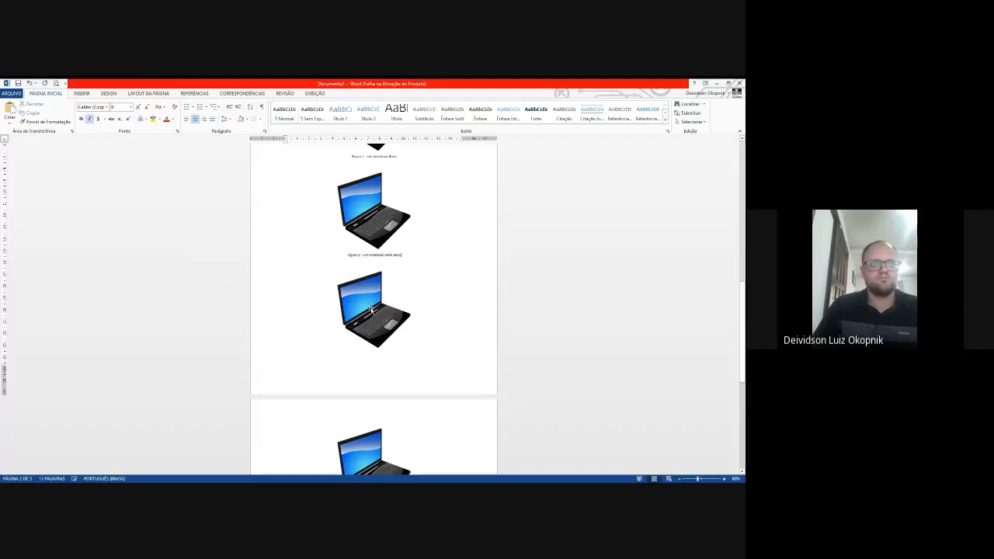
# Skip the third image and caption the first notebook image on the following page "Figura 3 - Um Notebook Barato"
pyautogui.scroll(-1, 369, 268)
pyautogui.scroll(-1, 369, 264)
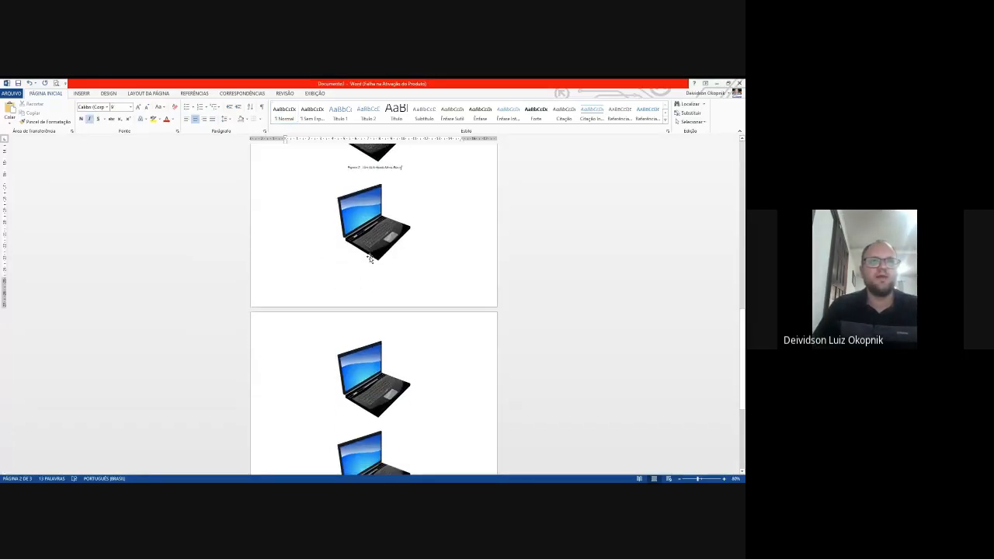
pyautogui.scroll(-1, 370, 260)
pyautogui.click(370, 339)
pyautogui.rightClick(370, 340)
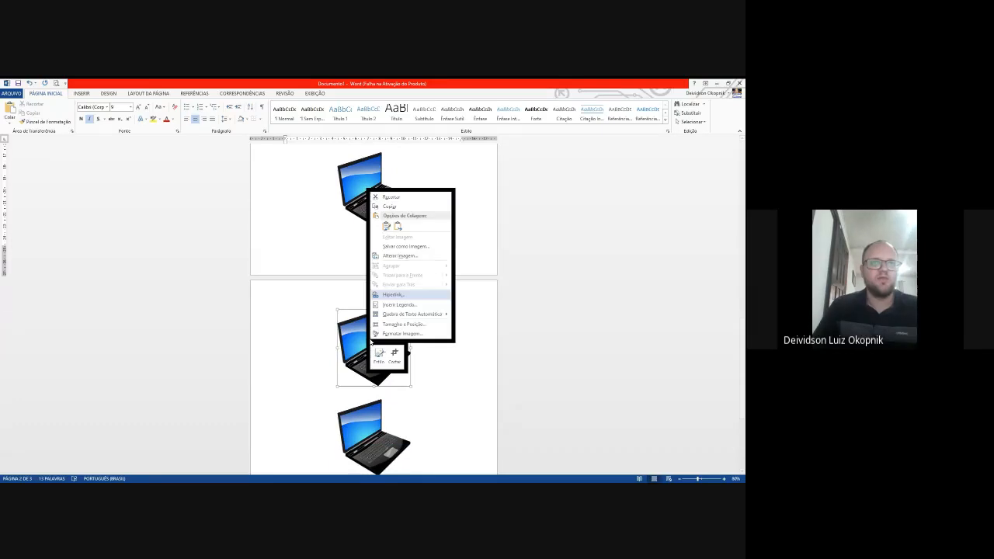
pyautogui.click(397, 303)
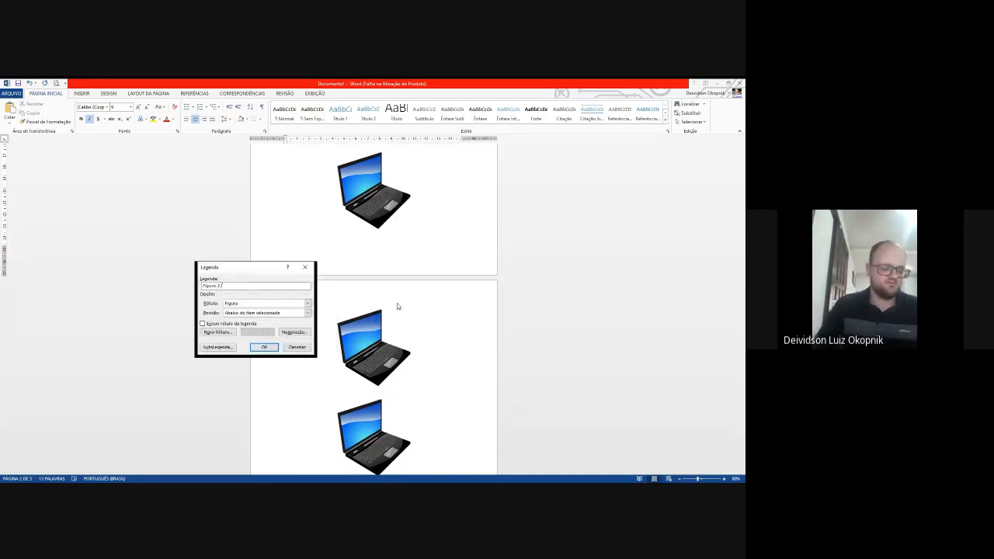
pyautogui.write('- Um Notebook Barato')
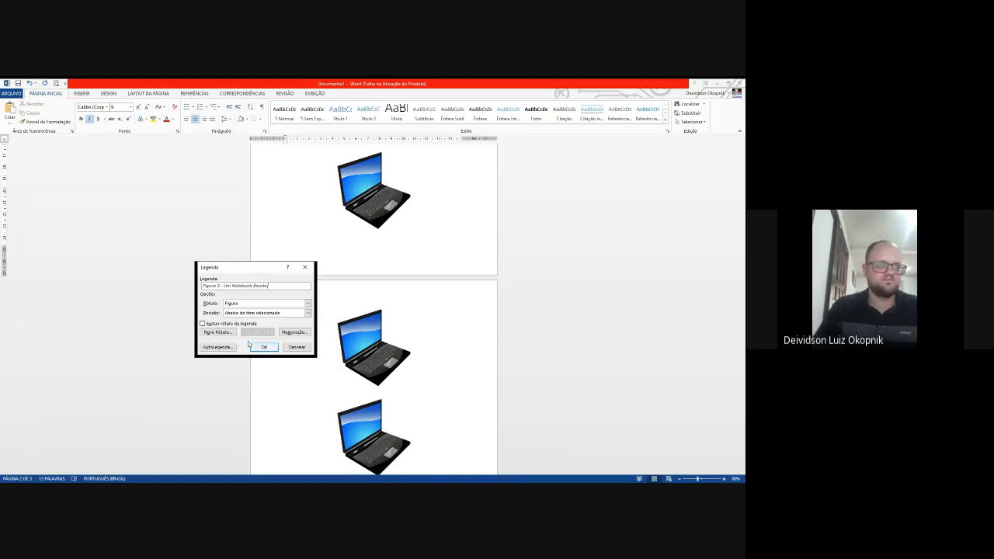
pyautogui.click(265, 348)
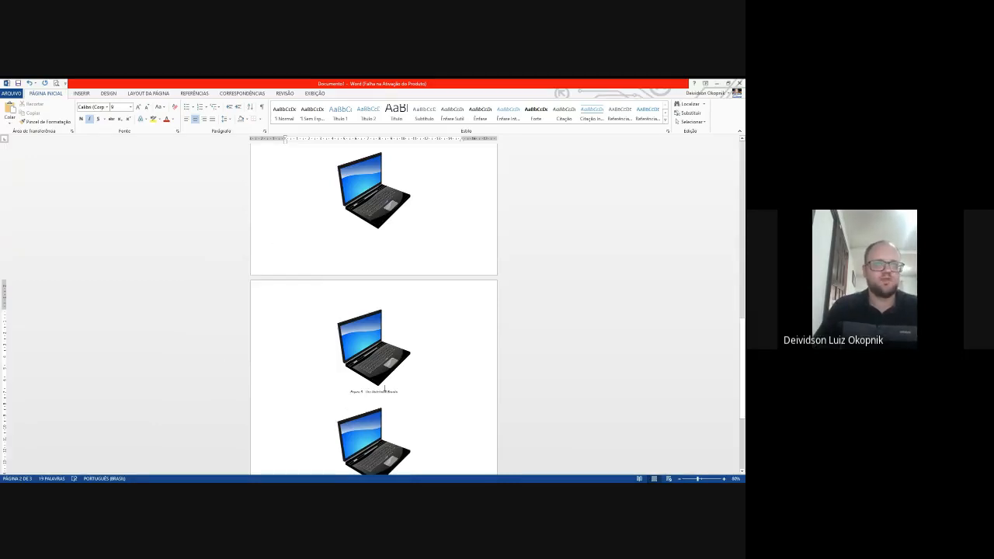
# Caption the last notebook image "Figura 4 - Um Notebook Caro", placed below the image
pyautogui.scroll(-2, 263, 348)
pyautogui.rightClick(370, 358)
pyautogui.click(399, 321)
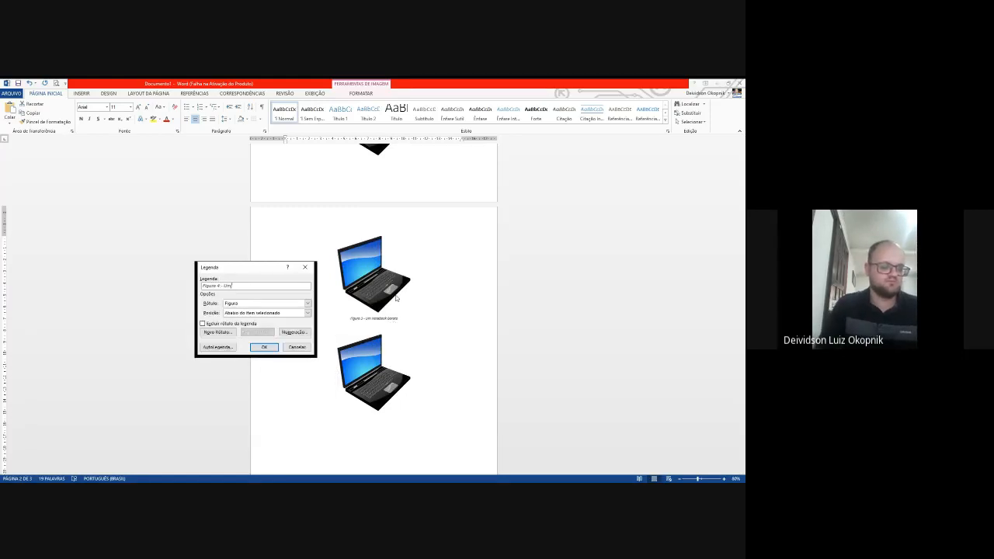
pyautogui.write('Um Notebook Caro')
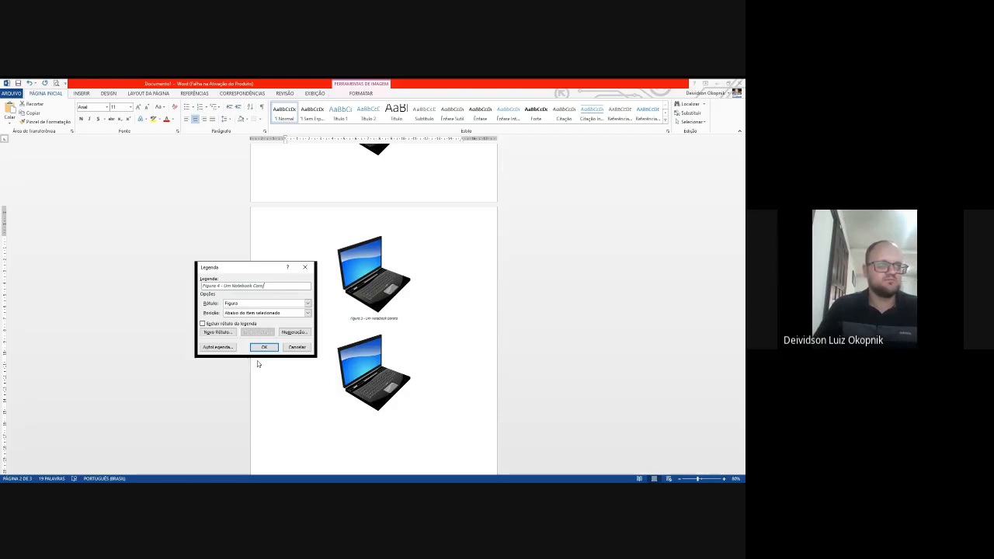
pyautogui.press('Return')
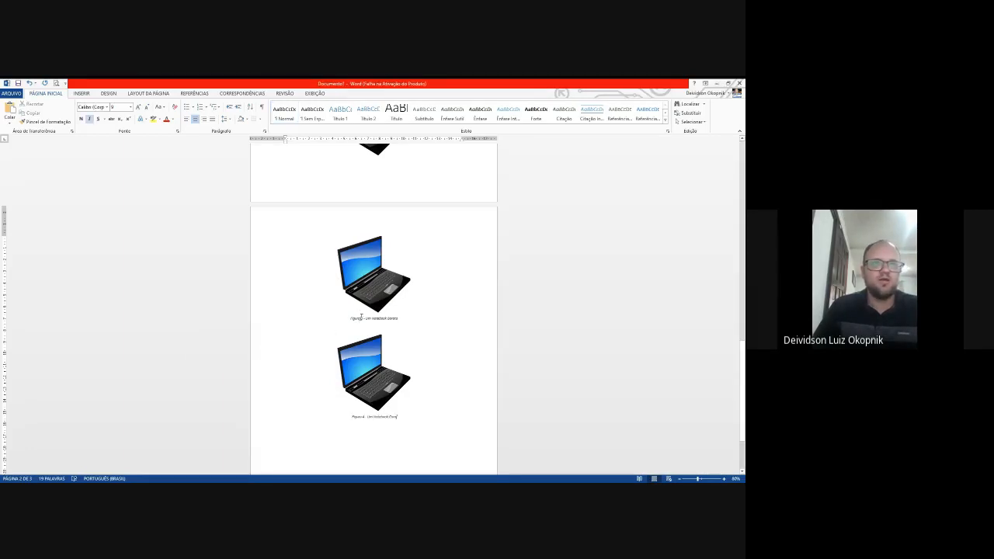
# Caption the skipped third notebook image "Figura 3 - Um Notebook Top", placed below the image
pyautogui.scroll(5, 361, 317)
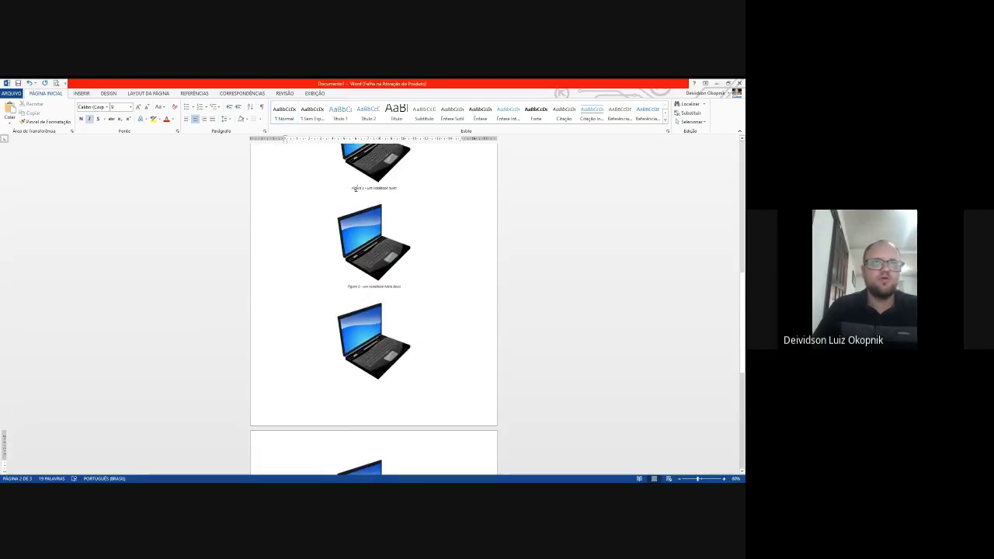
pyautogui.scroll(-5, 355, 288)
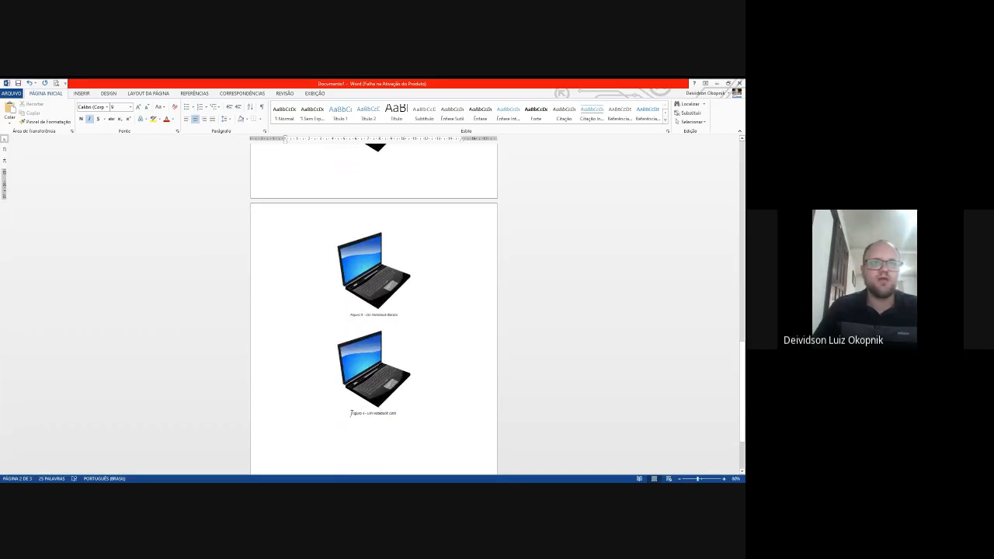
pyautogui.scroll(2, 369, 310)
pyautogui.click(375, 223)
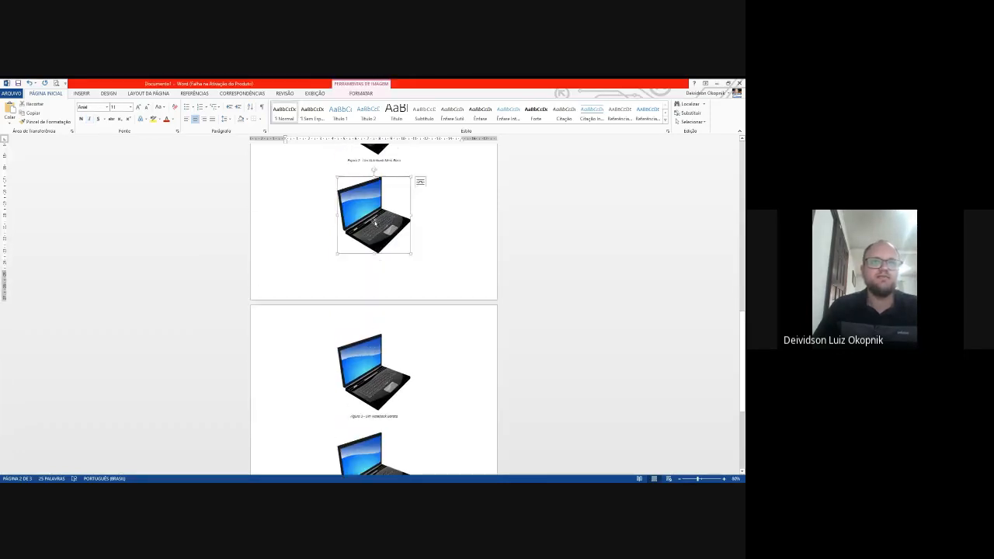
pyautogui.rightClick(375, 223)
pyautogui.click(412, 301)
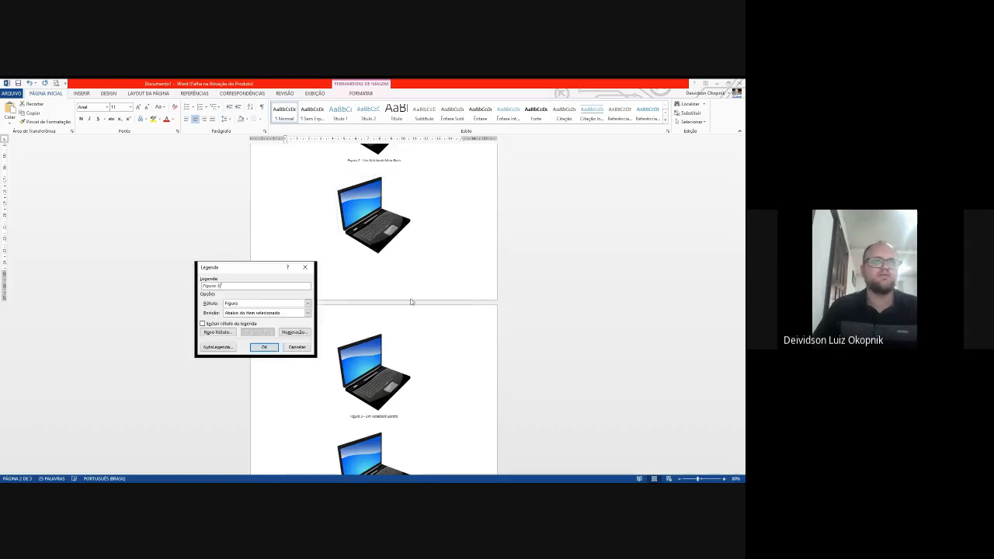
pyautogui.write('- Um No')
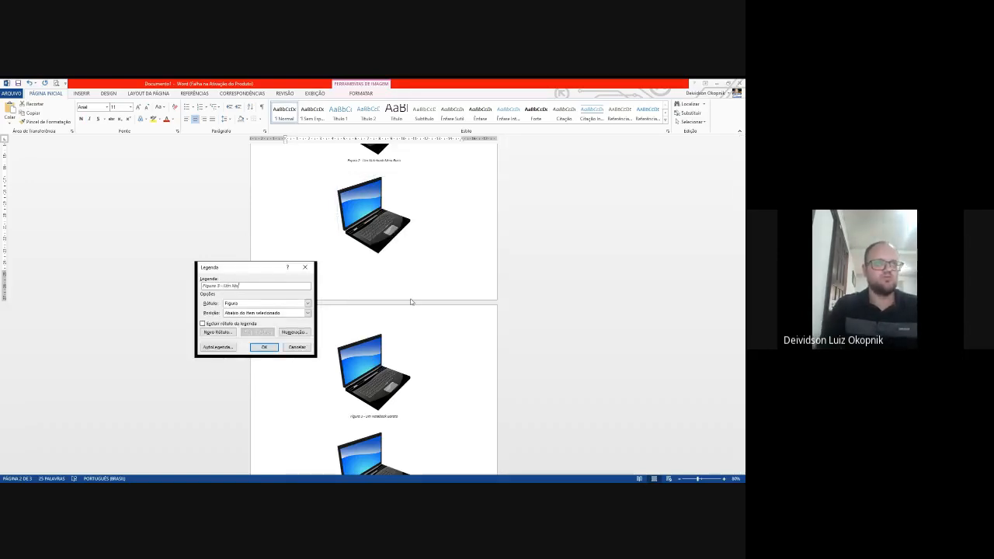
pyautogui.write('tebook Top')
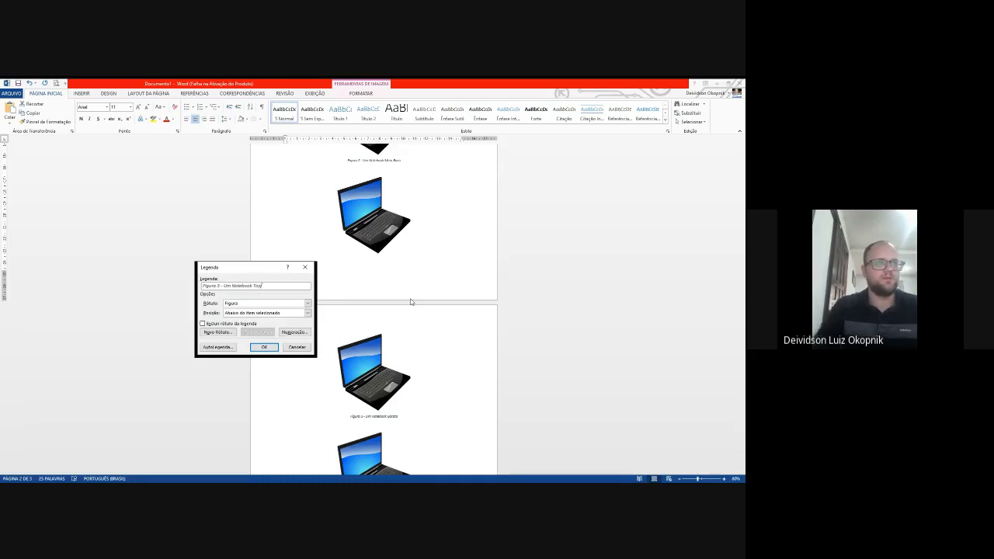
pyautogui.click(262, 348)
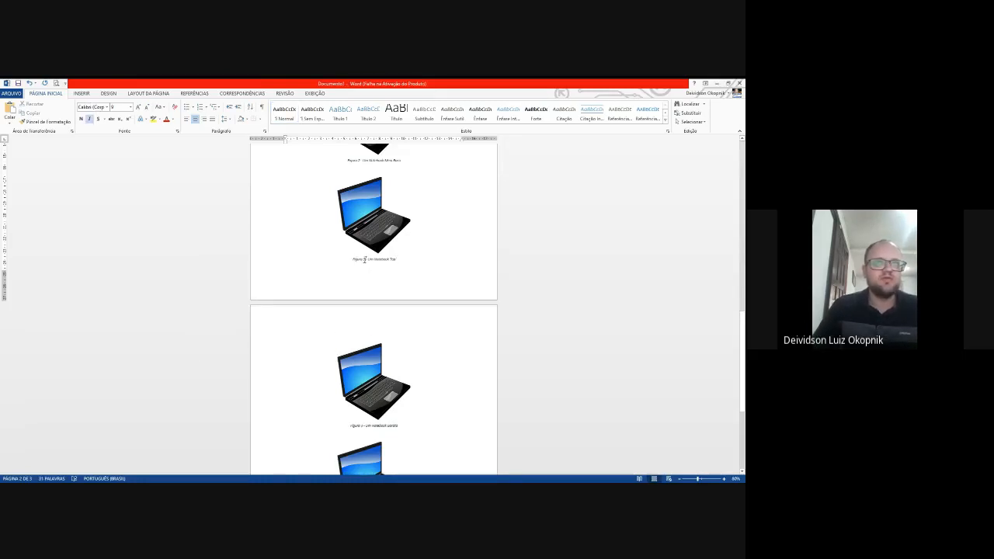
# Check the automatic figure numbering in the captions and return to the blank first page
pyautogui.scroll(-3, 397, 306)
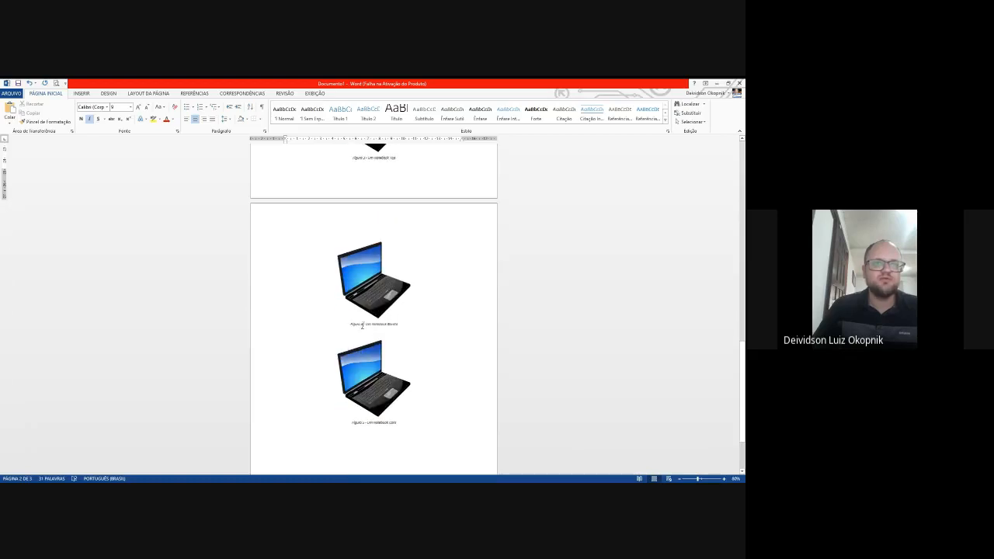
pyautogui.click(364, 424)
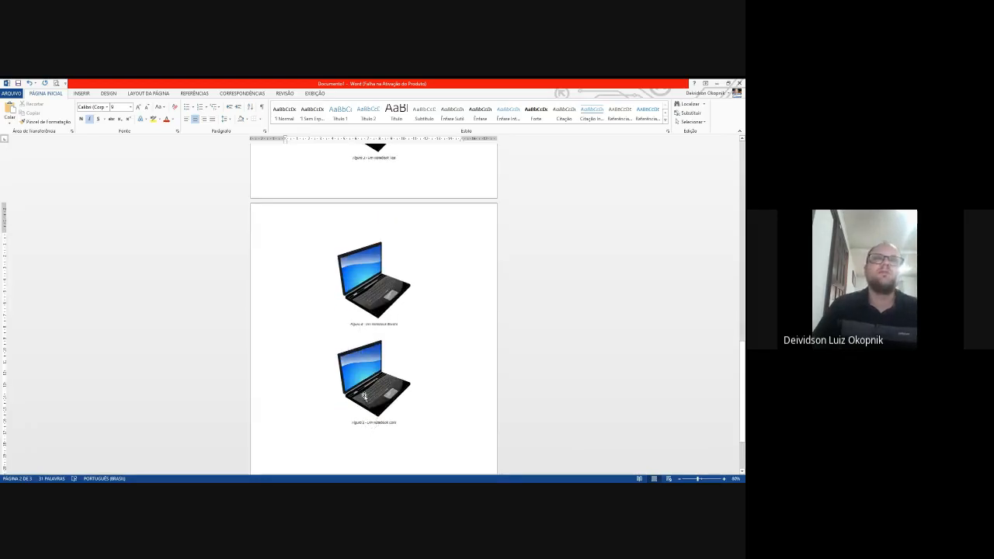
pyautogui.scroll(1, 354, 389)
pyautogui.scroll(1, 340, 381)
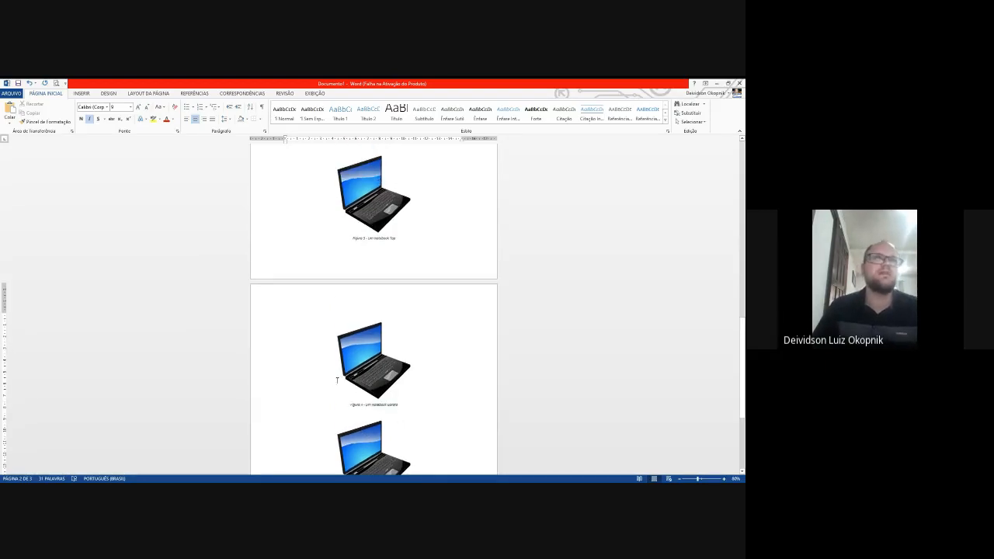
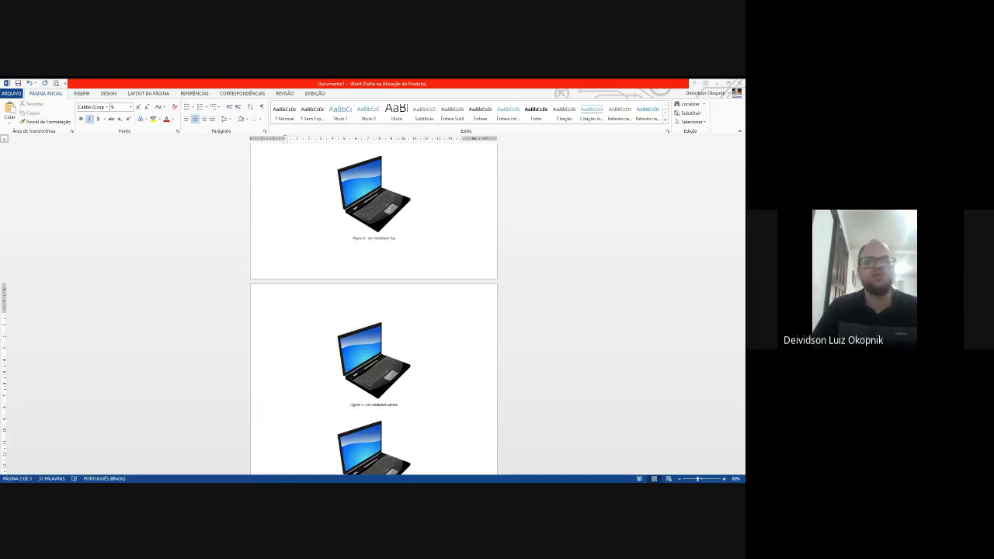
pyautogui.scroll(3, 470, 269)
pyautogui.scroll(10, 459, 268)
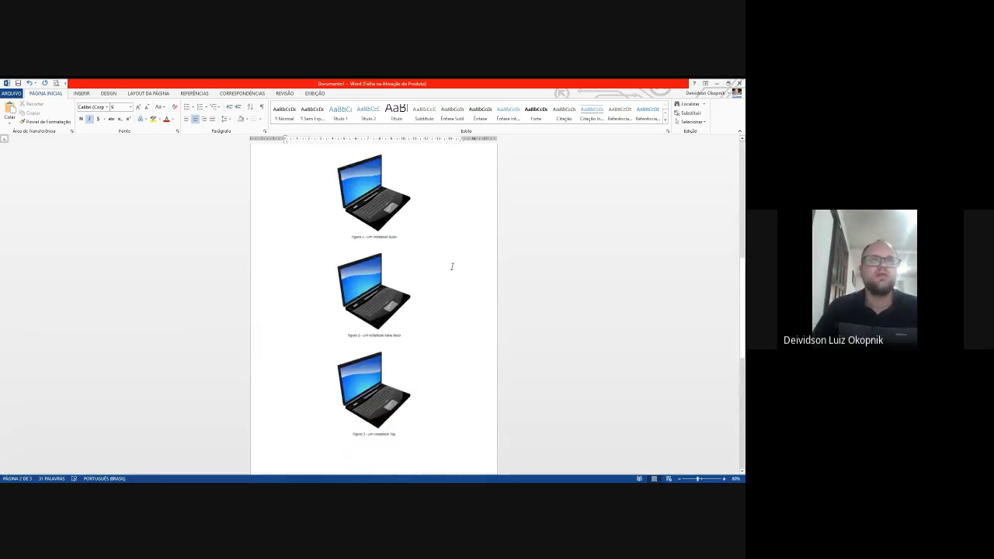
pyautogui.scroll(2, 369, 319)
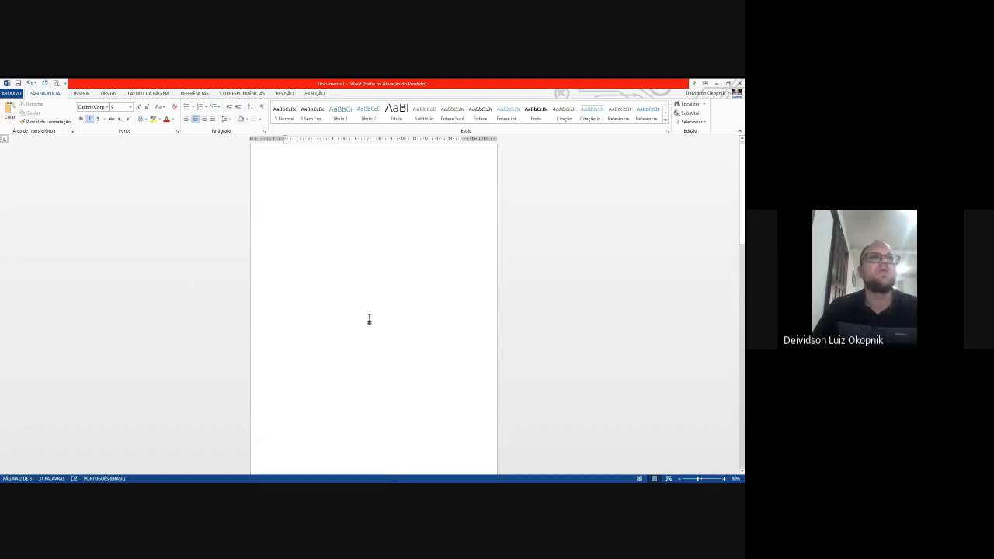
# Open the illustration index settings with the insertion point at the start of the blank first page
pyautogui.click(320, 166)
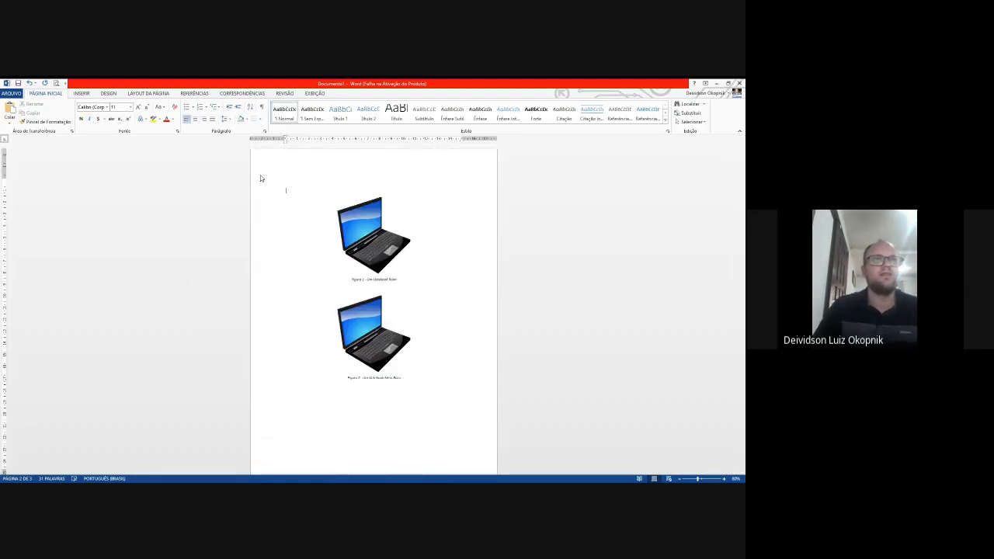
pyautogui.scroll(7, 260, 178)
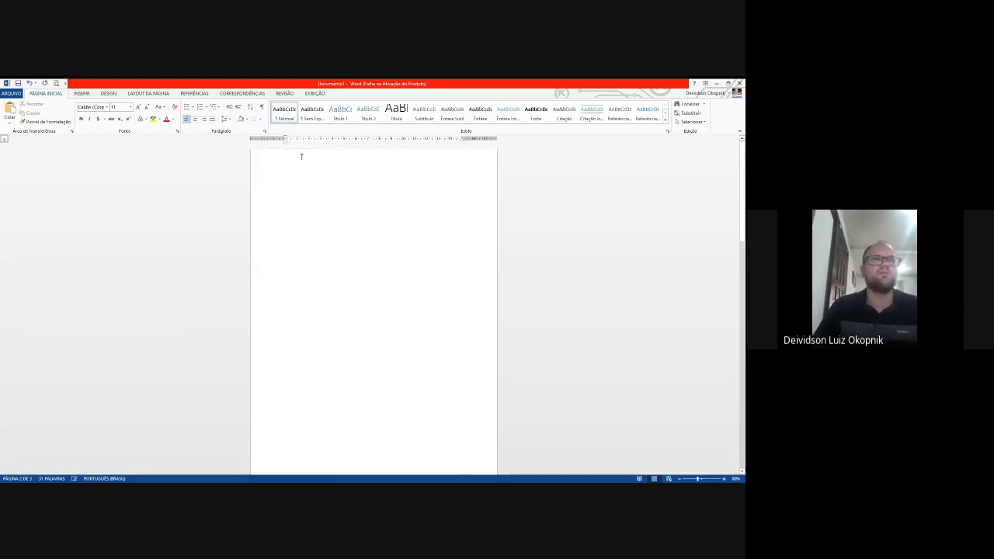
pyautogui.click(297, 178)
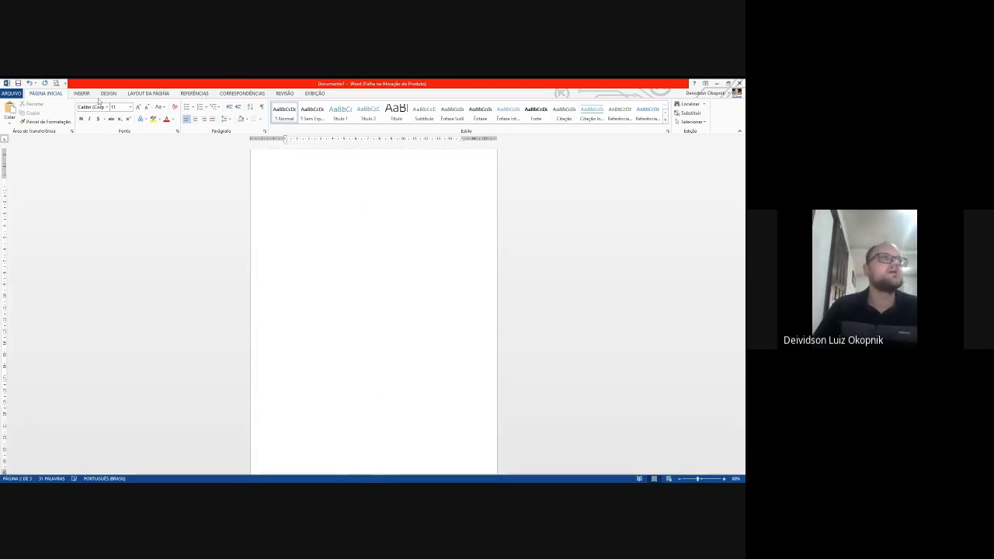
pyautogui.click(233, 93)
pyautogui.click(205, 94)
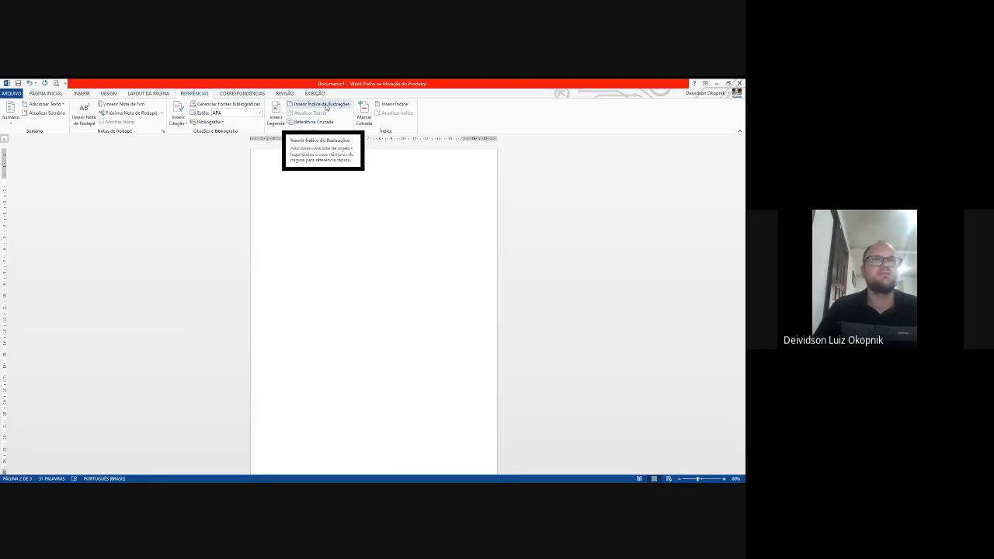
pyautogui.click(326, 107)
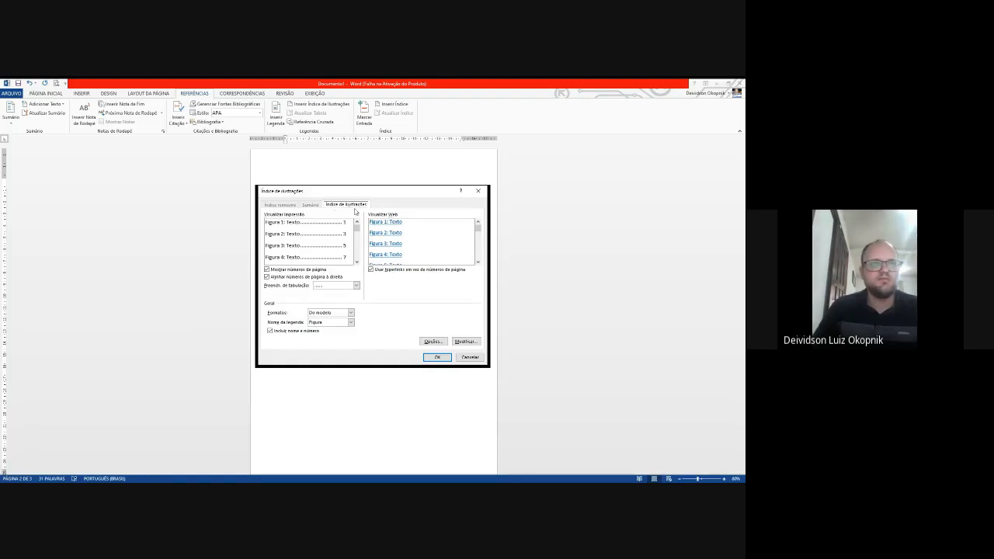
# Preview the Equação and Tabela caption labels, choose Figura, and insert the automatic list of figures
pyautogui.click(351, 322)
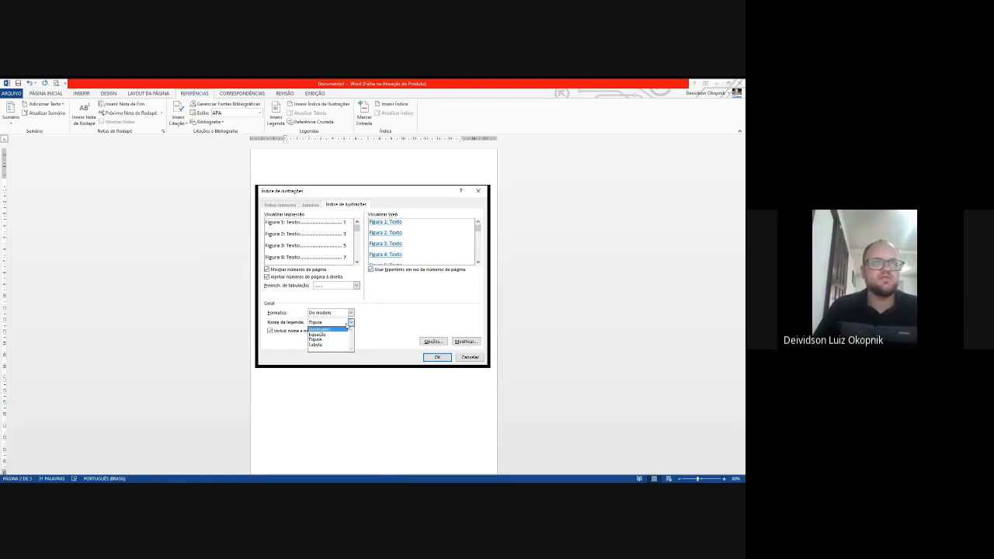
pyautogui.click(340, 336)
pyautogui.click(351, 322)
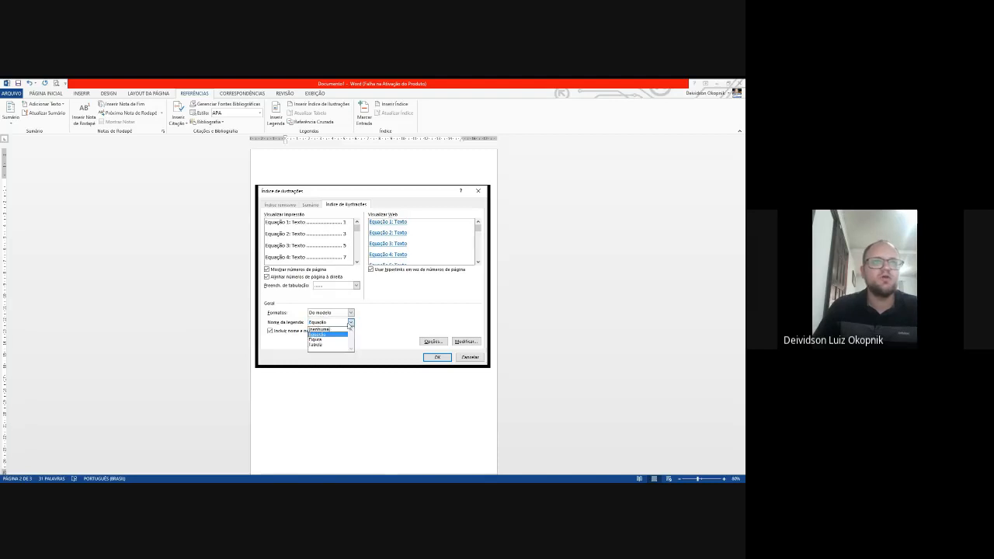
pyautogui.click(334, 344)
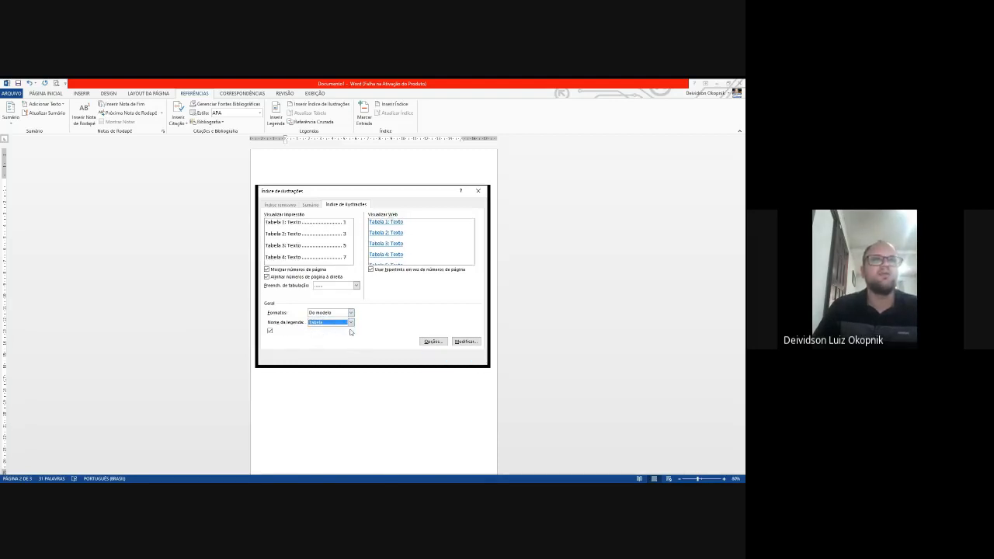
pyautogui.click(351, 322)
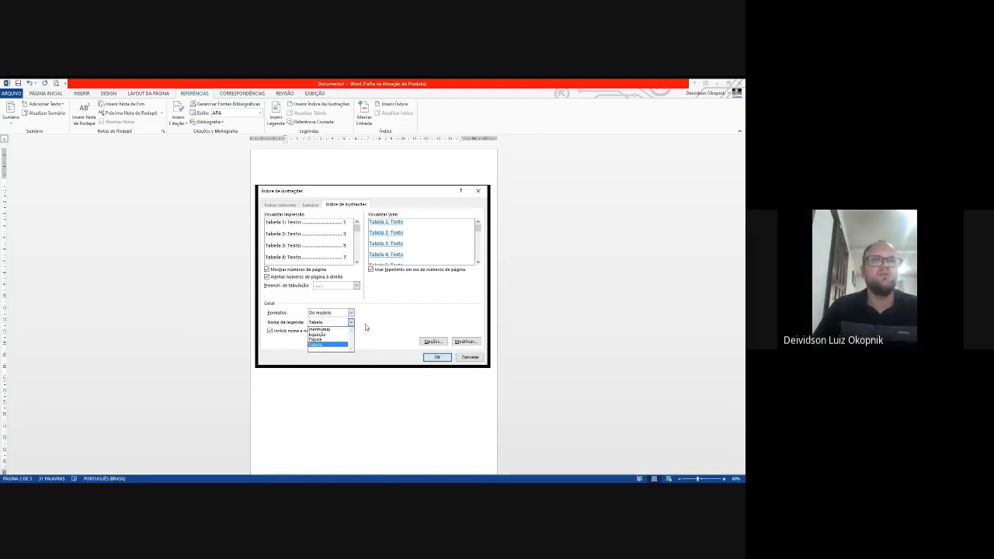
pyautogui.click(319, 341)
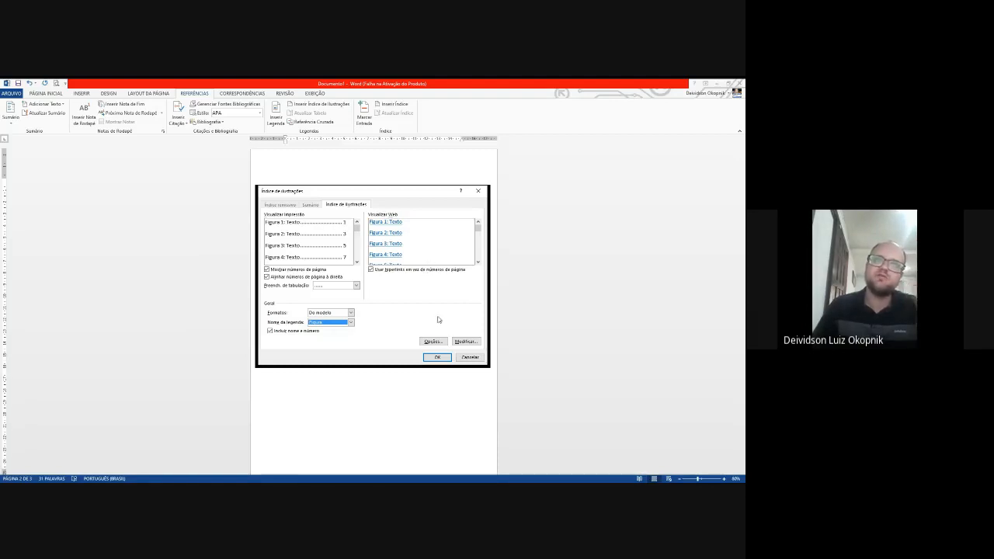
pyautogui.click(441, 358)
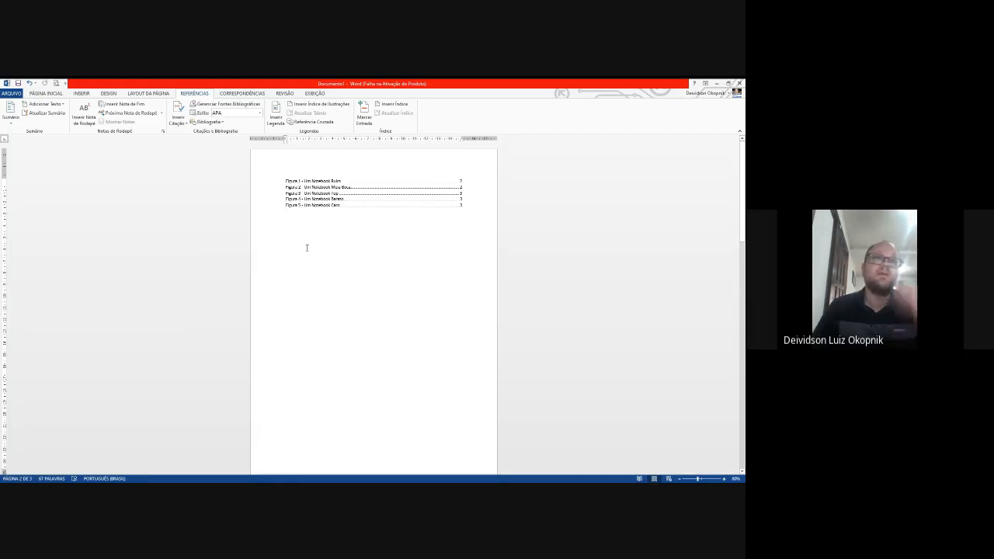
# Add the heading "LISTA DE FIGURAS" on a new line above the generated list of figures
pyautogui.click(286, 181)
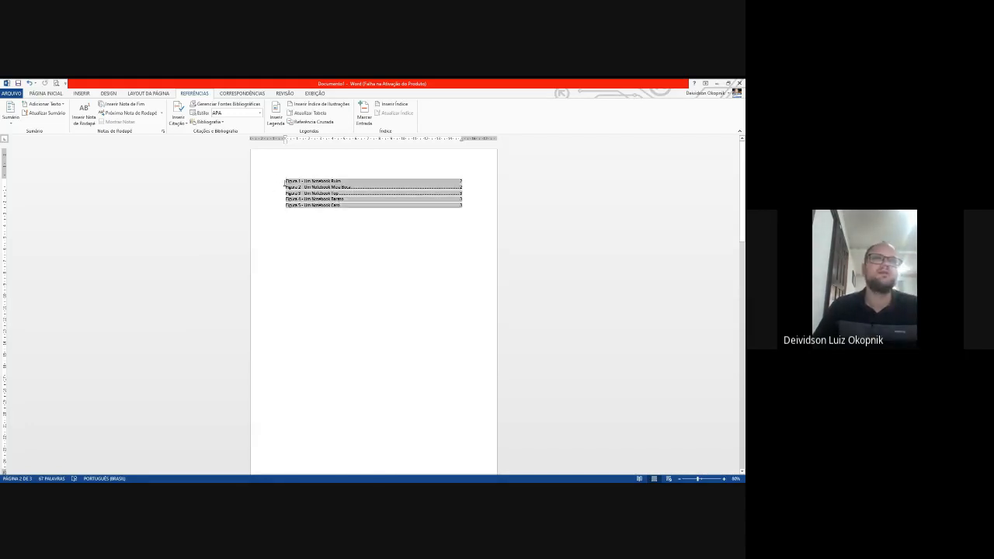
pyautogui.press('Return')
pyautogui.click(306, 179)
pyautogui.press('Return')
pyautogui.press('Up')
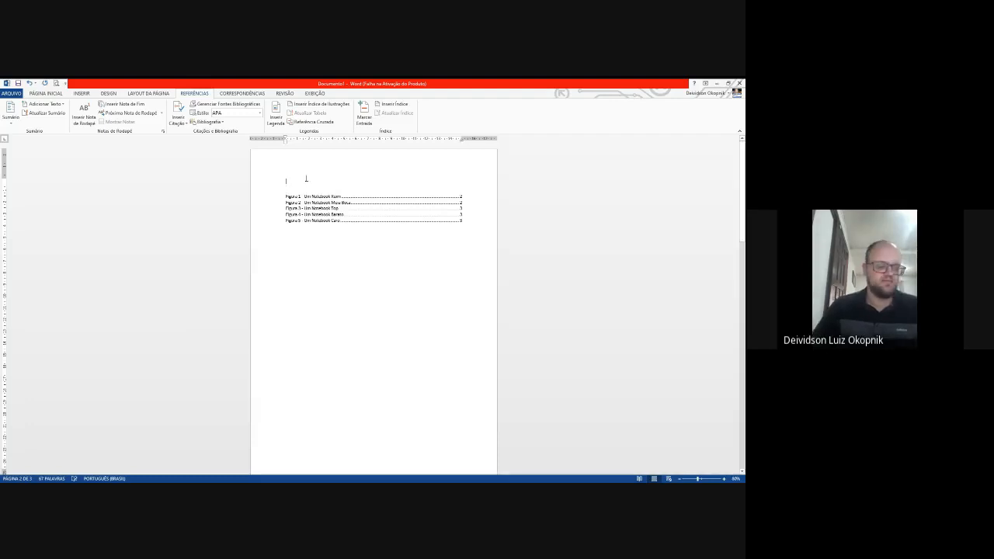
pyautogui.write('LISTA DE FIGURAS')
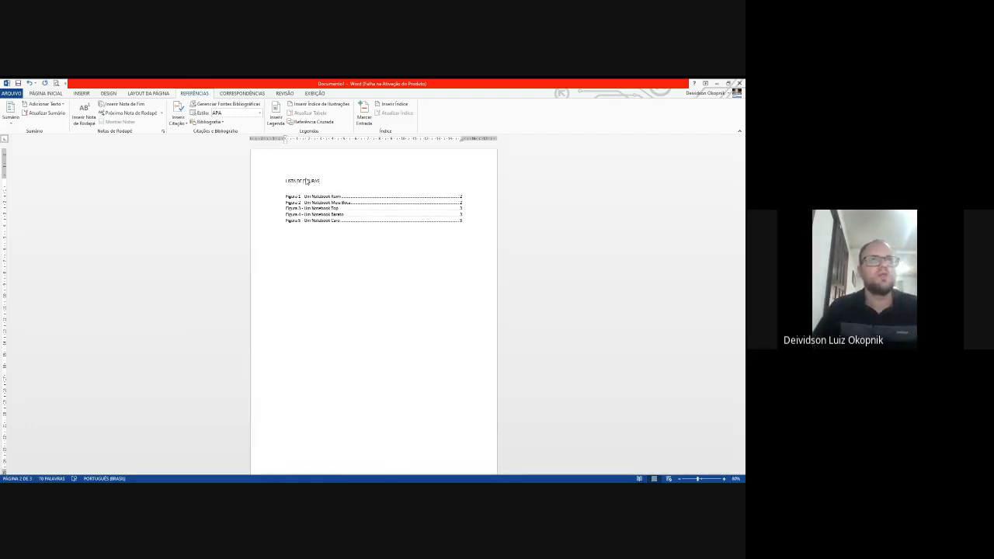
# Format the "LISTA DE FIGURAS" heading as centered, bold, 14 pt Arial
pyautogui.tripleClick(306, 181)
pyautogui.click(56, 94)
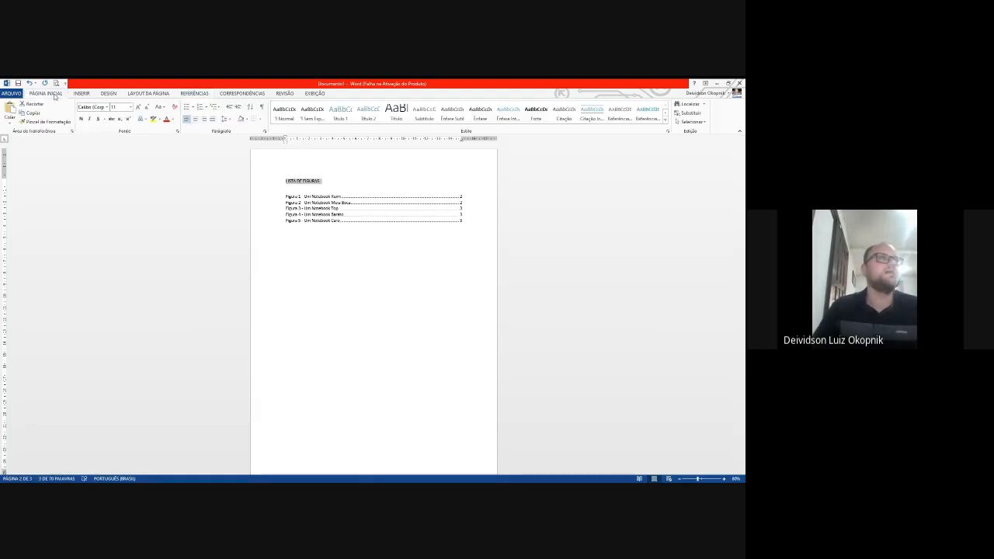
pyautogui.click(196, 120)
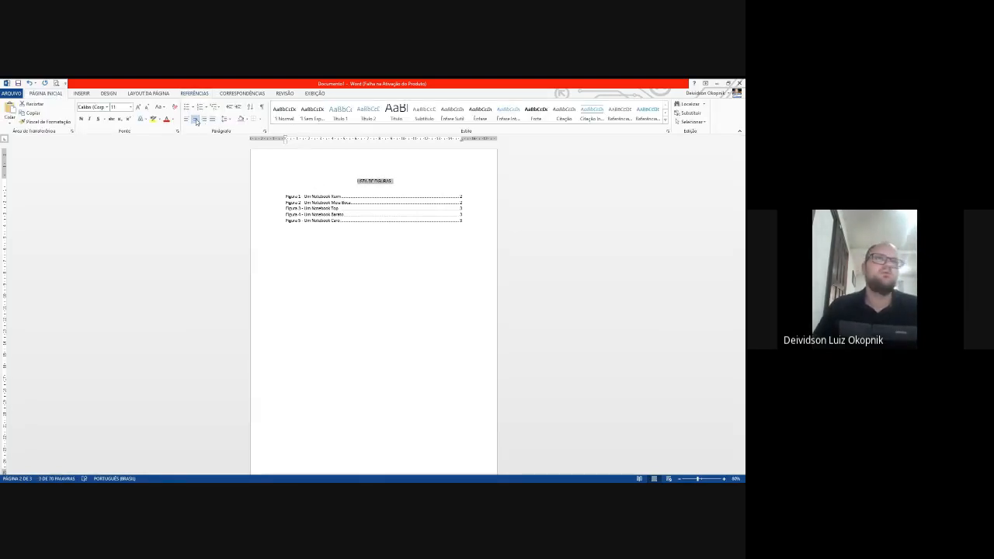
pyautogui.click(81, 119)
pyautogui.click(130, 108)
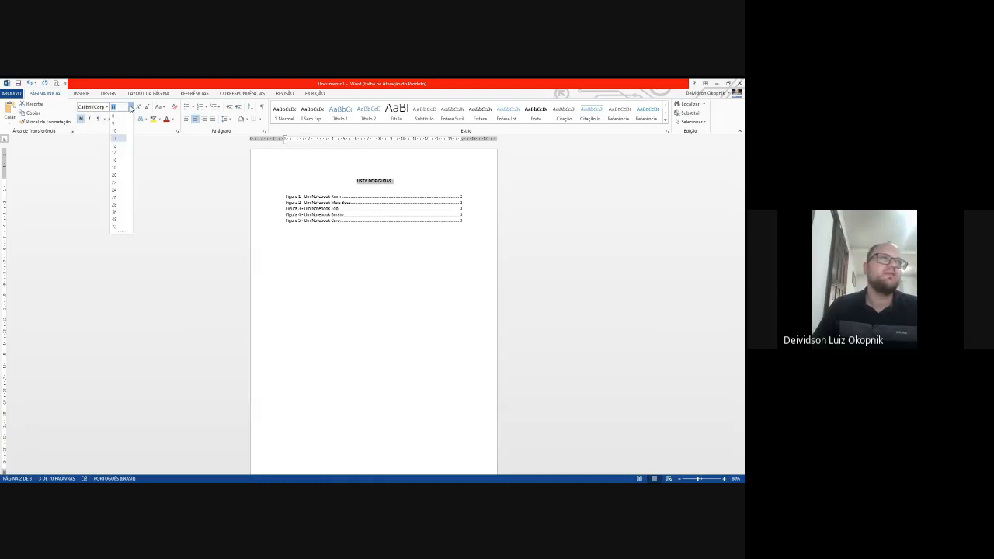
pyautogui.click(118, 155)
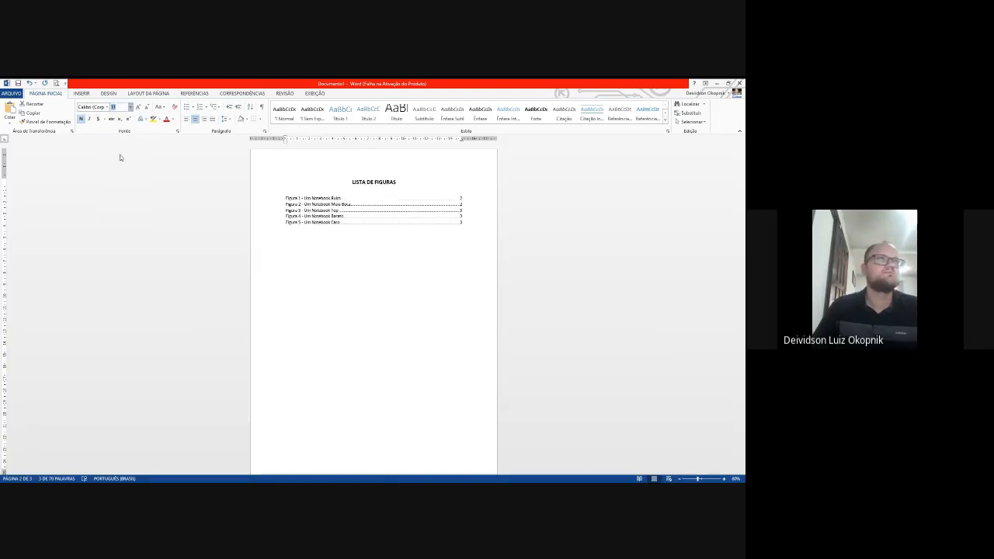
pyautogui.click(93, 108)
pyautogui.write('Arial')
pyautogui.press('Return')
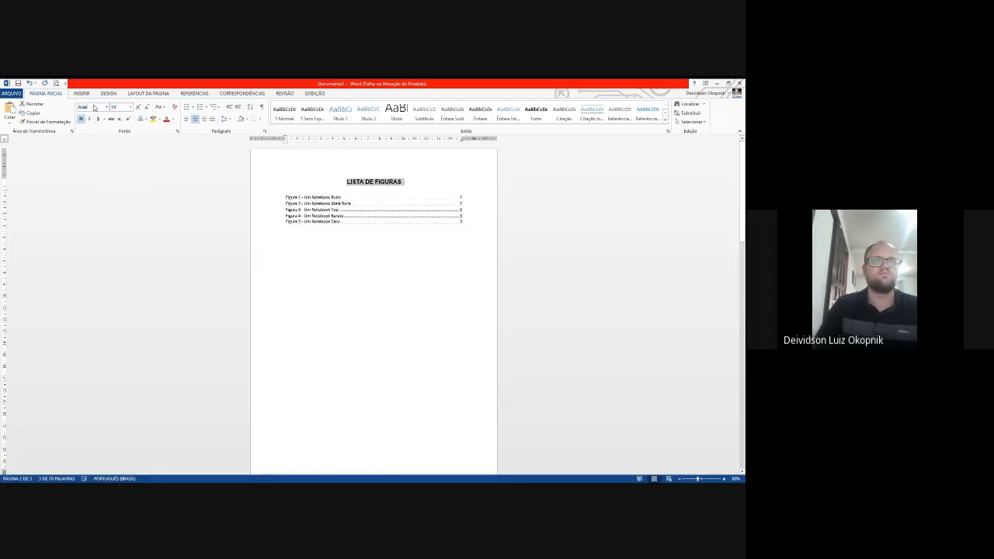
# Select the whole document and set its font to Arial
pyautogui.hotkey('ctrl', 'o')
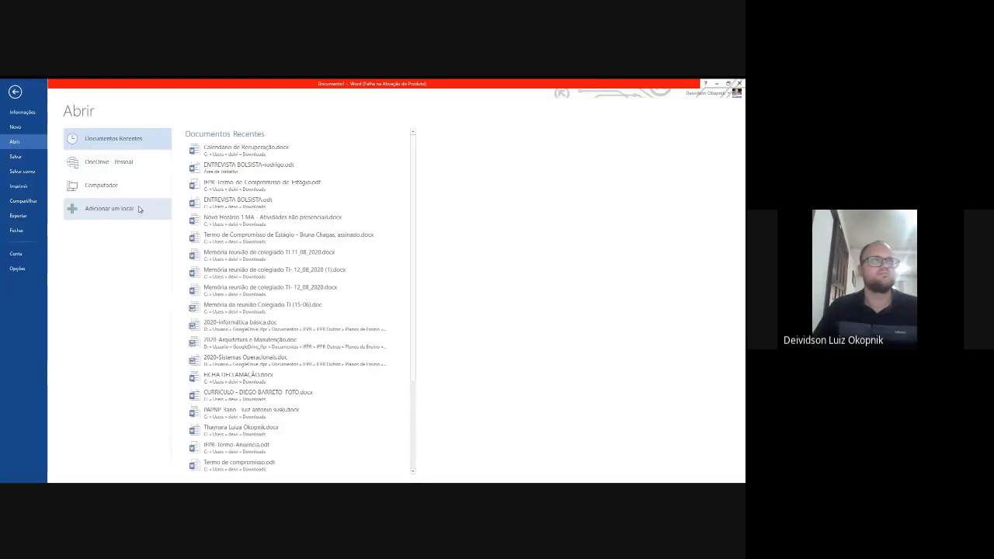
pyautogui.press('Escape')
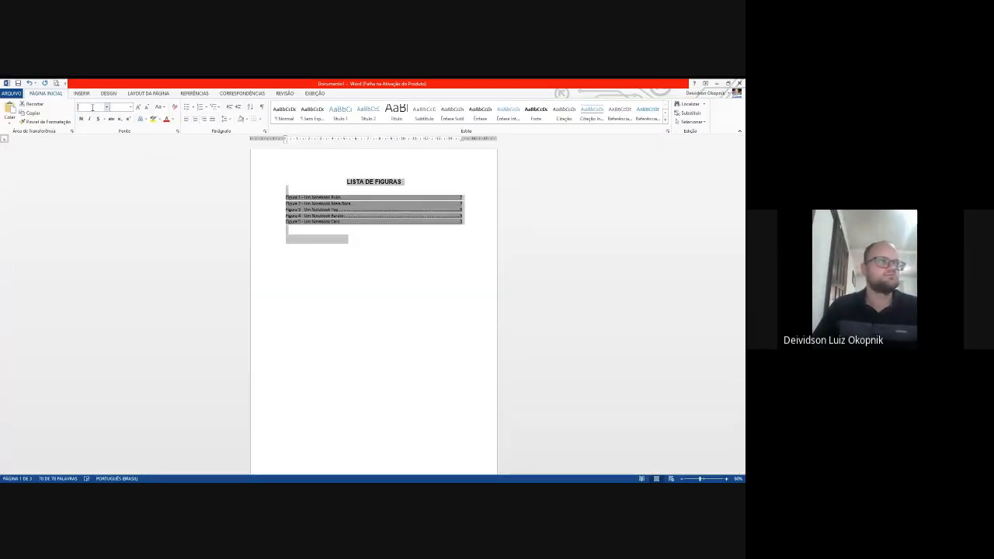
pyautogui.click(92, 110)
pyautogui.press('Return')
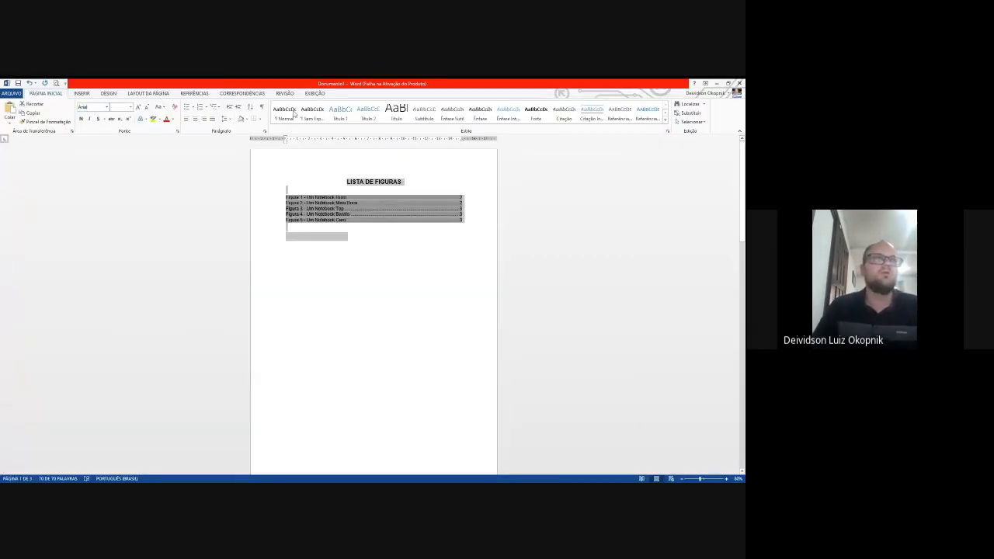
pyautogui.click(375, 246)
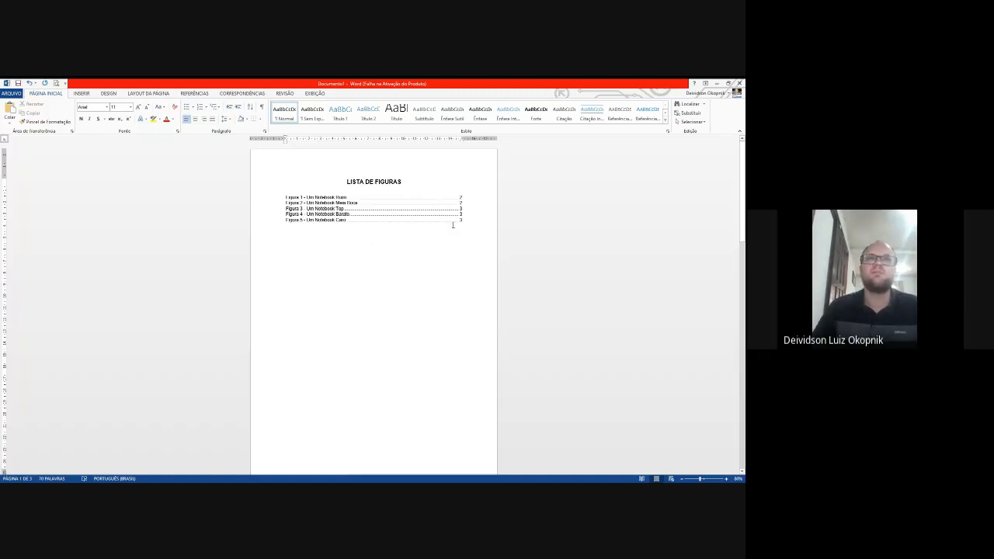
# Insert a table with three columns and three rows below the last notebook caption on the final page
pyautogui.scroll(-4, 466, 241)
pyautogui.scroll(-15, 458, 249)
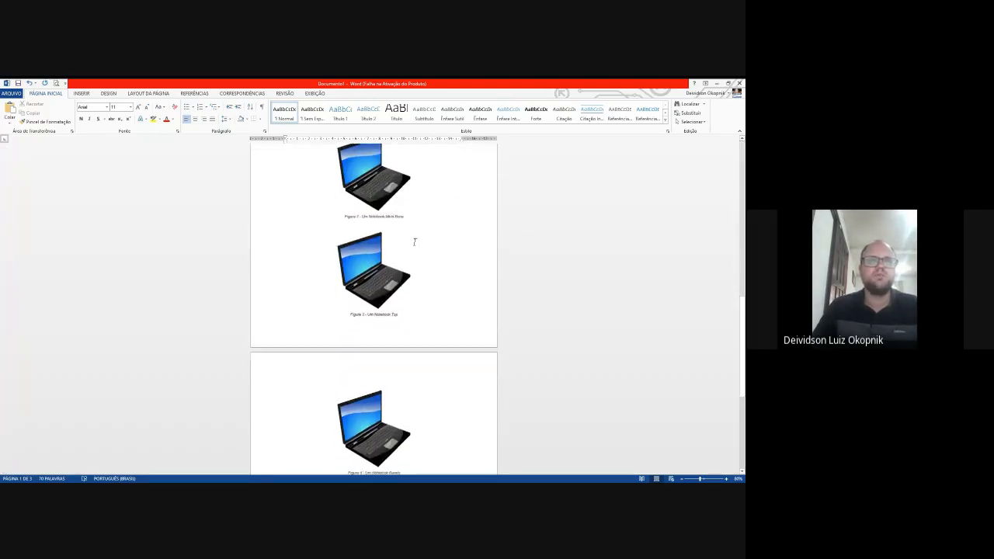
pyautogui.scroll(-3, 408, 261)
pyautogui.click(412, 358)
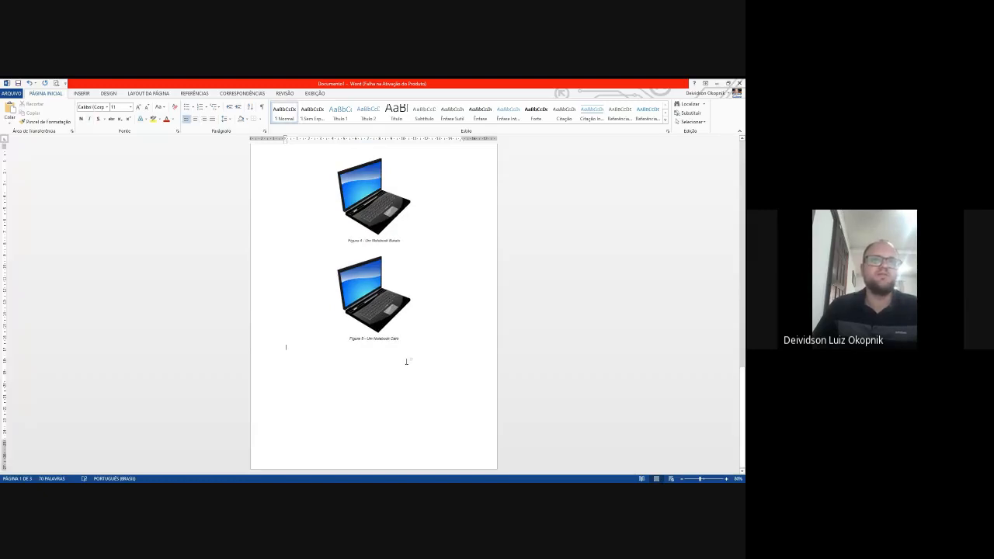
pyautogui.click(82, 93)
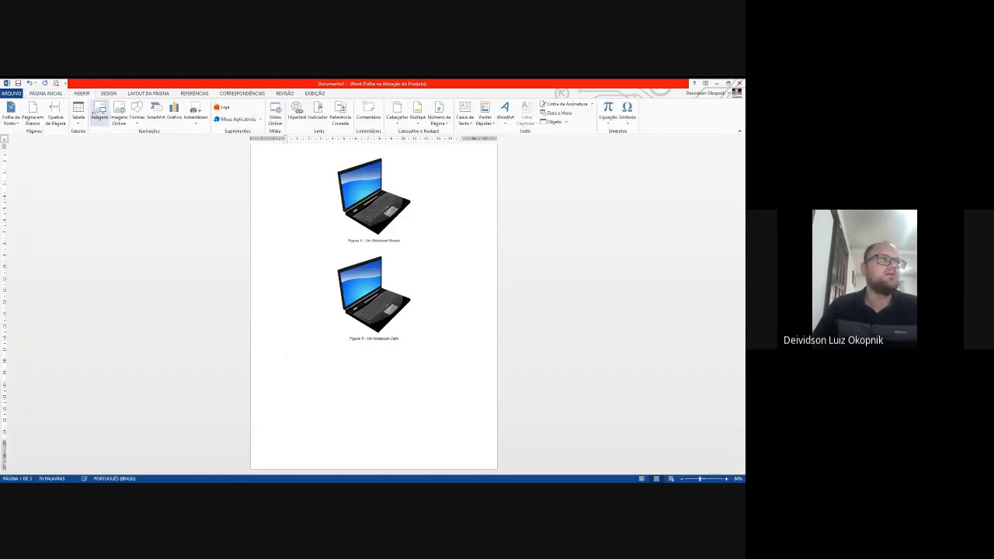
pyautogui.click(78, 116)
pyautogui.click(94, 140)
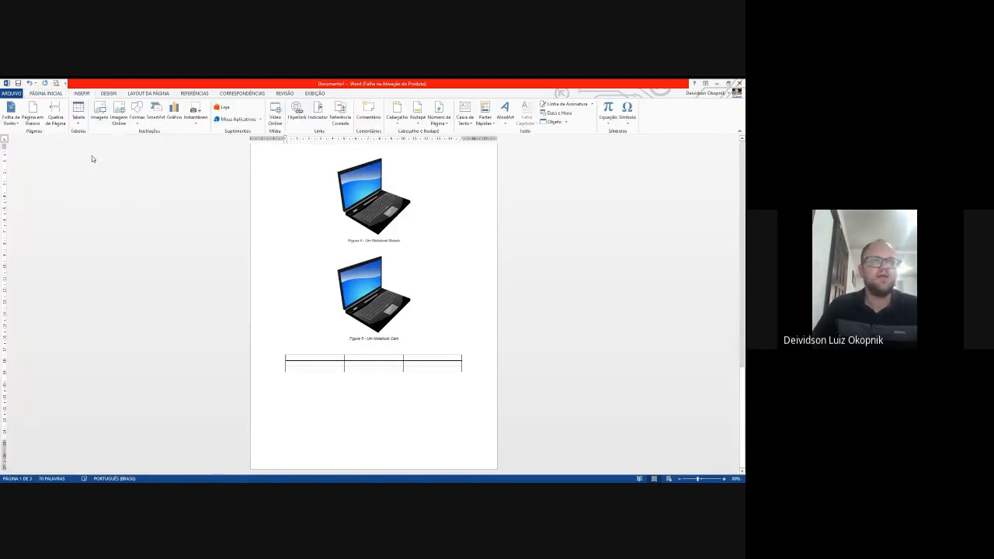
# Fill the table's header row with "Fruta", "Valor" and "Estoque"
pyautogui.write('Produ')
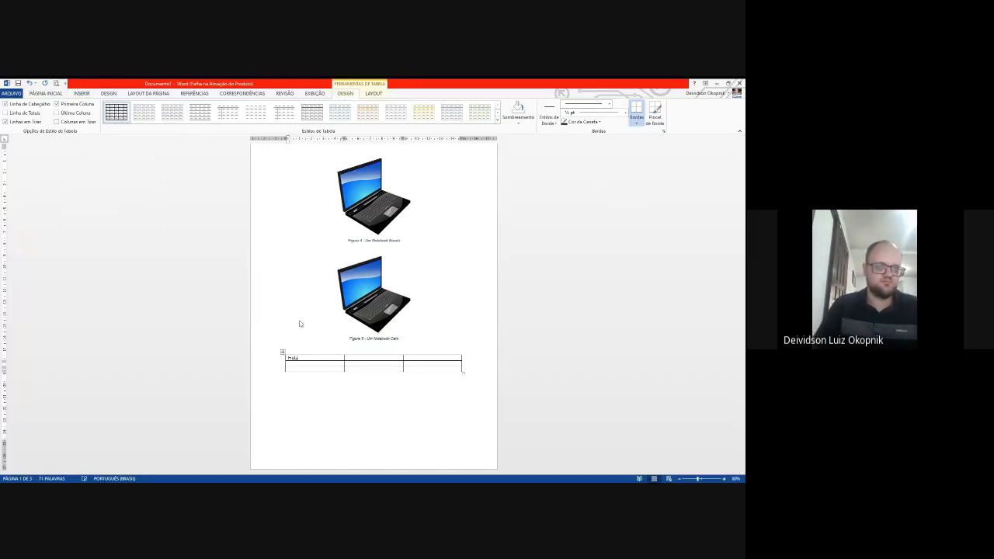
pyautogui.press('Tab')
pyautogui.write('Val')
pyautogui.press('Tab')
pyautogui.write('Q')
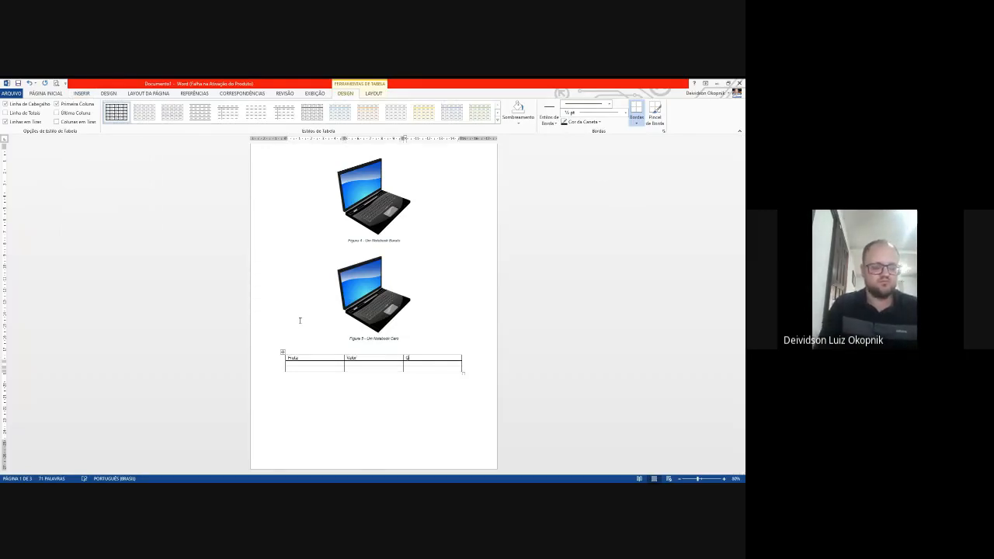
pyautogui.write('stoque')
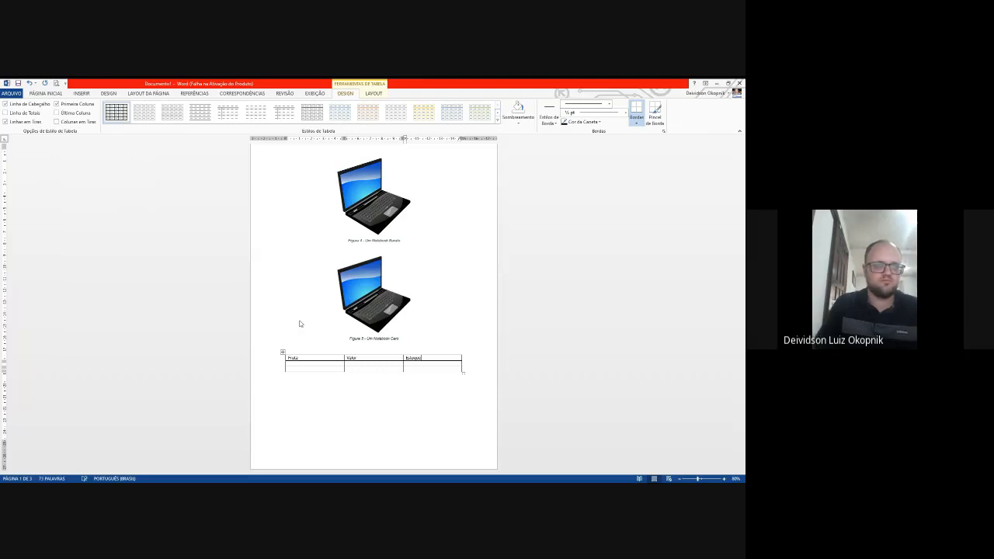
# Enter "Laranja" and "Maçã" in the two rows of the Fruta column
pyautogui.press('Tab')
pyautogui.press('Tab')
pyautogui.write('Tanger')
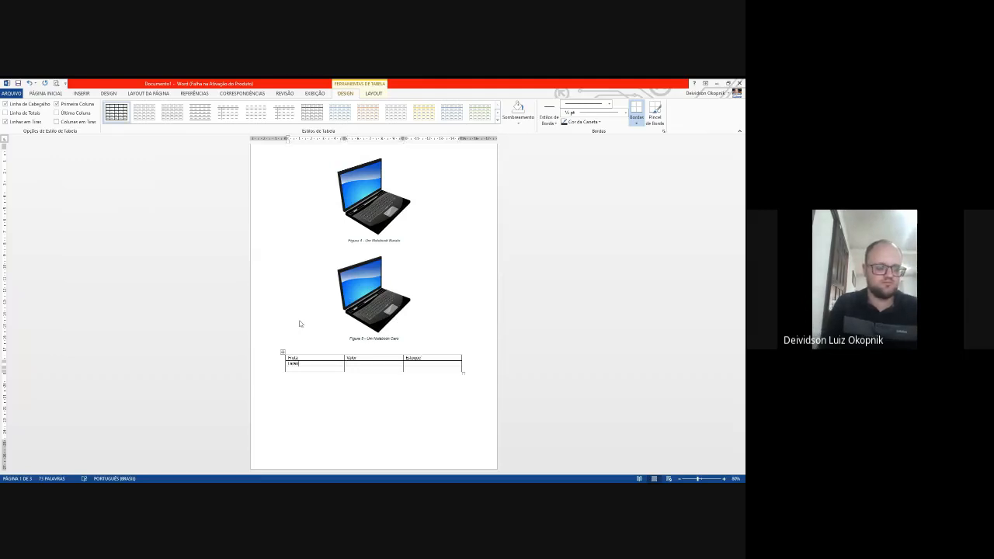
pyautogui.write('ja')
pyautogui.press('Down')
pyautogui.write('Maça')
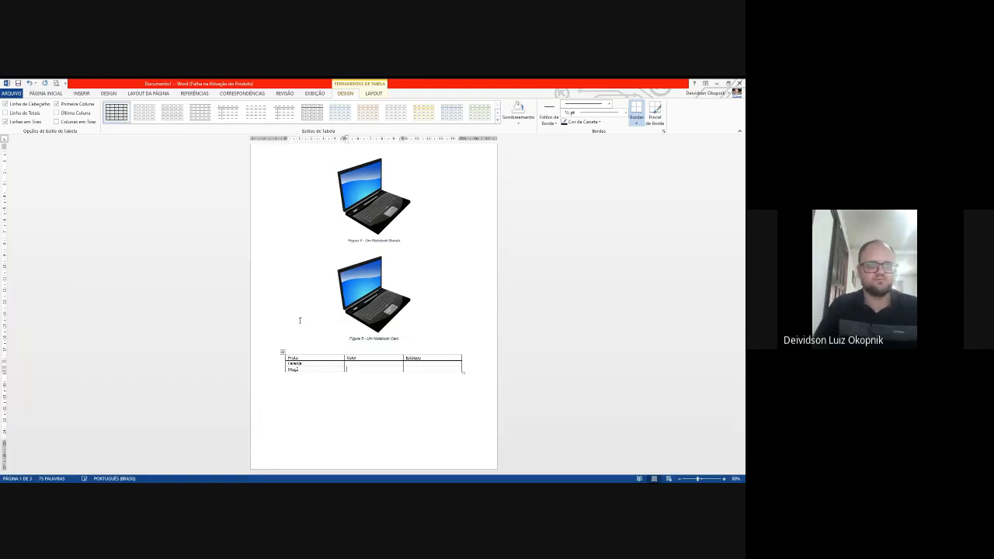
# Fill the Valor column with 1,05 for Laranja and 2,40 for Maçã
pyautogui.write('1')
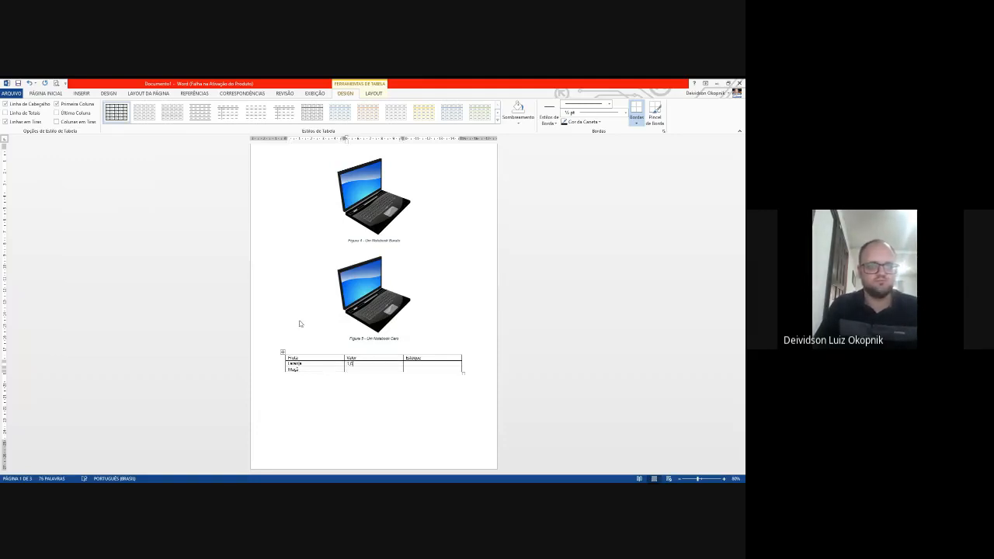
pyautogui.press('Down')
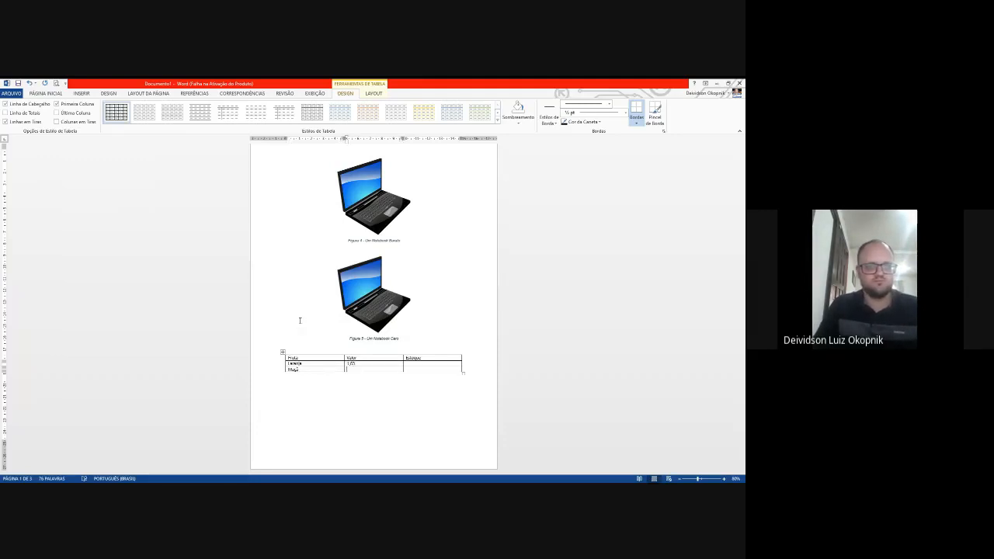
pyautogui.write('2,40')
pyautogui.press('Tab')
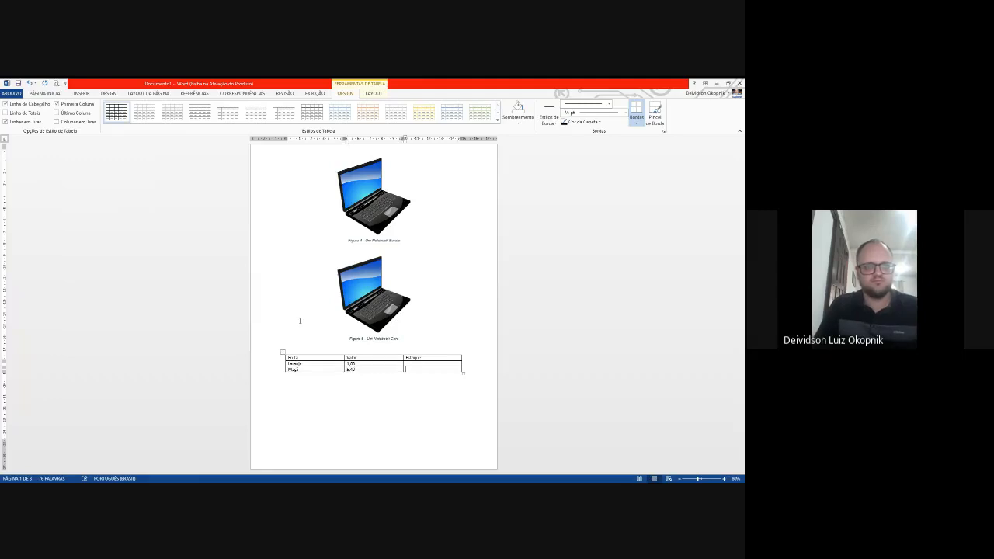
# Fill the Estoque column with 100kg for Laranja and 80kg for Maçã
pyautogui.write('100')
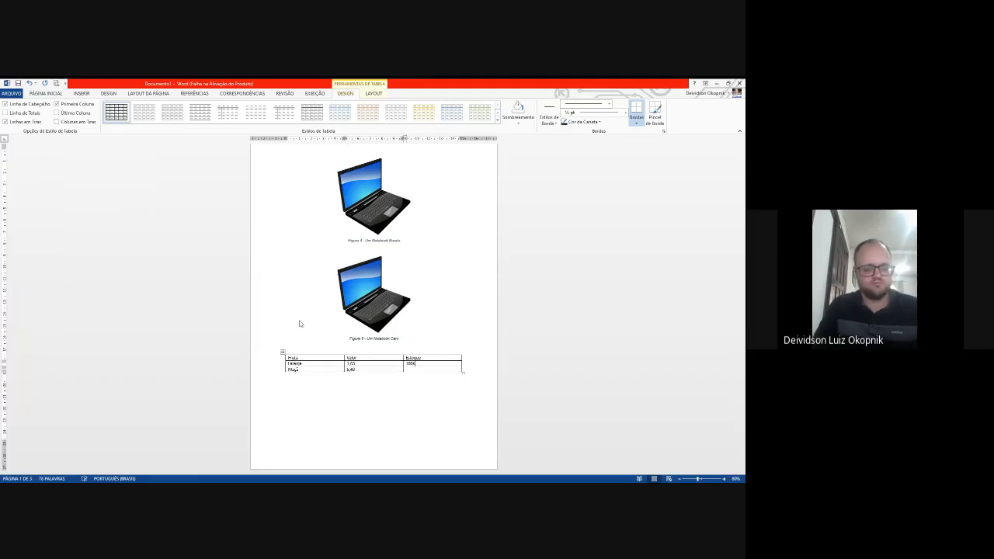
pyautogui.write('kg')
pyautogui.press('Tab')
pyautogui.write('8')
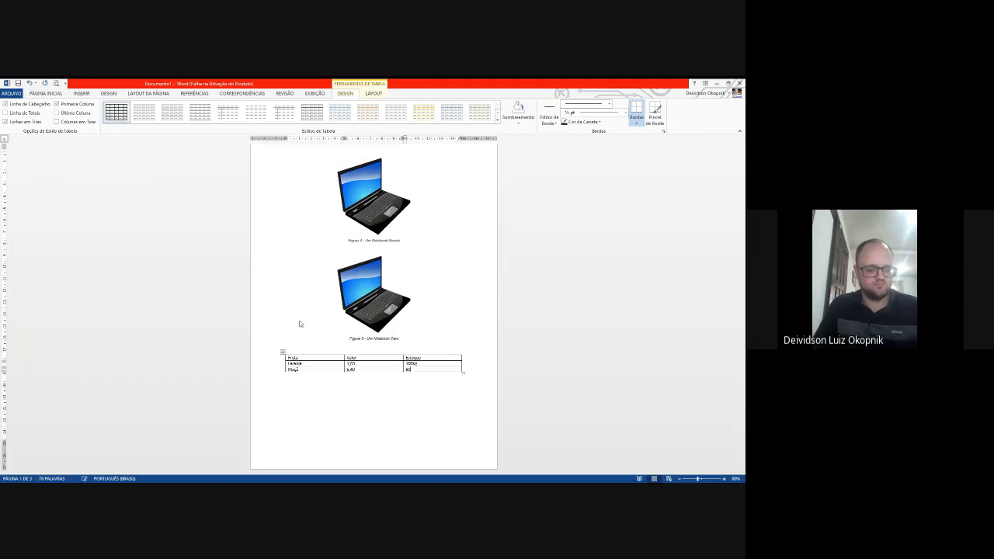
pyautogui.rightClick(358, 366)
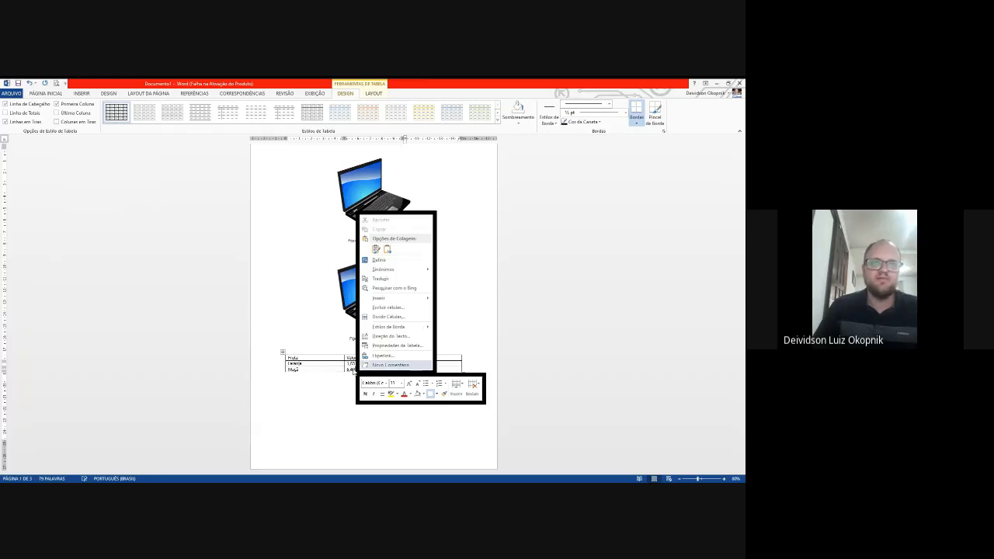
pyautogui.click(294, 359)
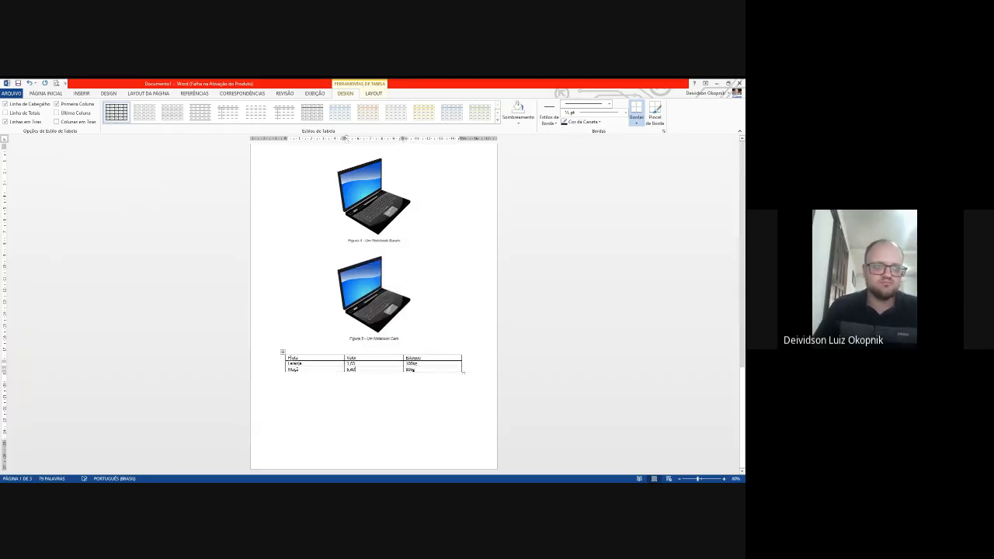
pyautogui.moveTo(293, 359); pyautogui.dragTo(357, 365)
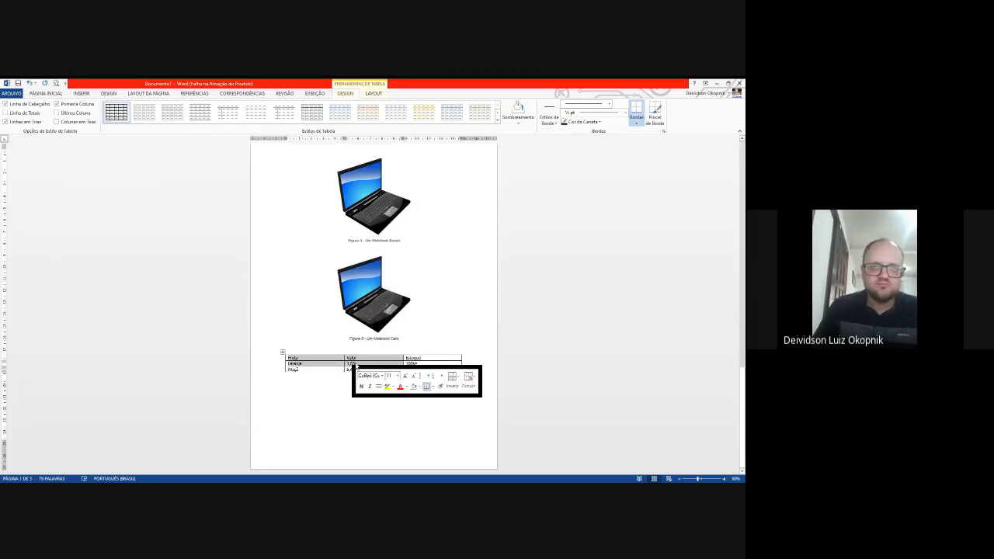
pyautogui.click(311, 362)
pyautogui.moveTo(295, 357); pyautogui.dragTo(457, 369)
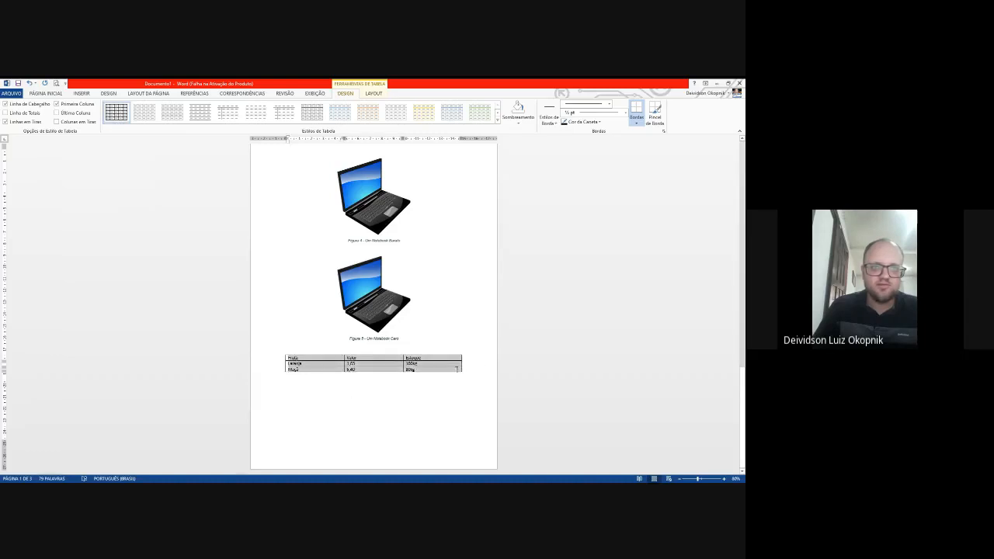
pyautogui.rightClick(426, 365)
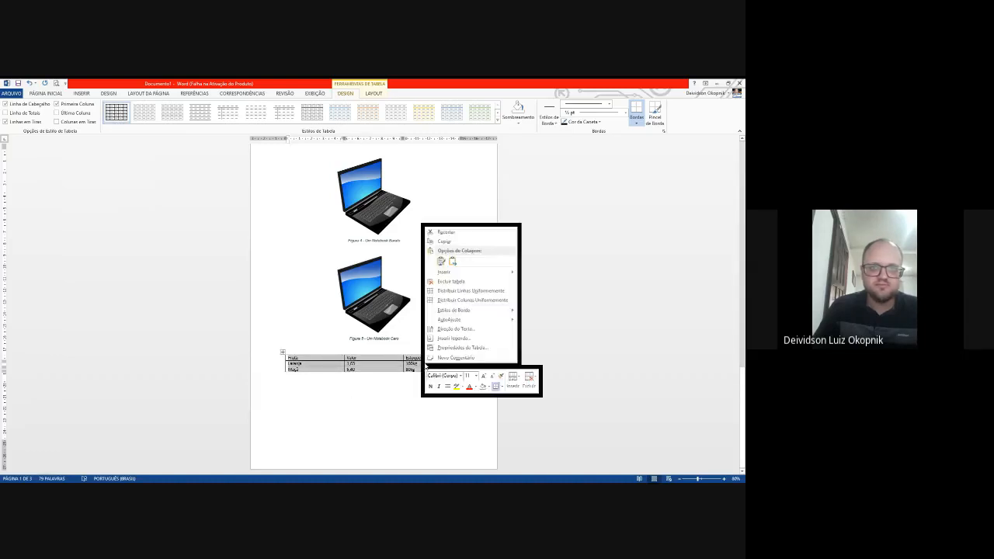
pyautogui.click(457, 338)
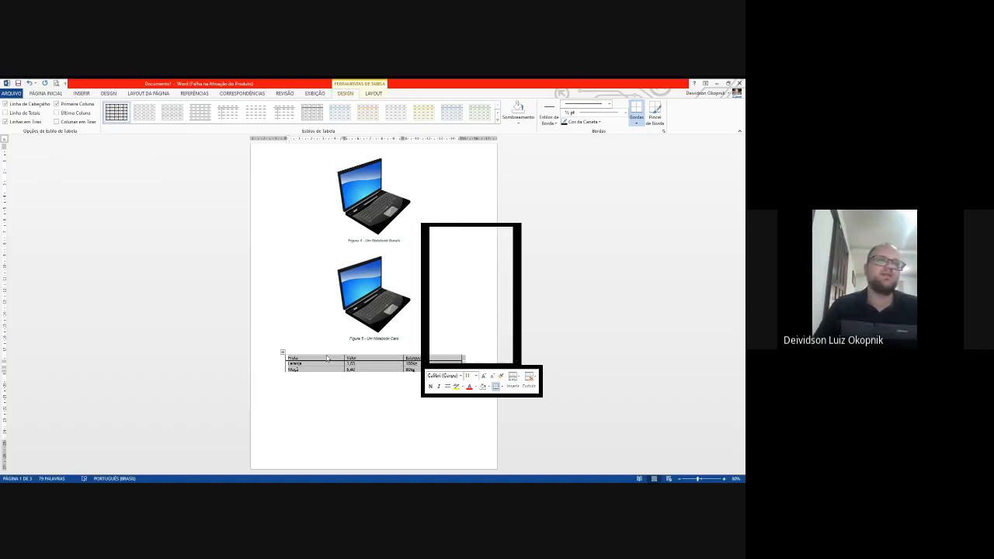
pyautogui.click(379, 365)
pyautogui.rightClick(445, 366)
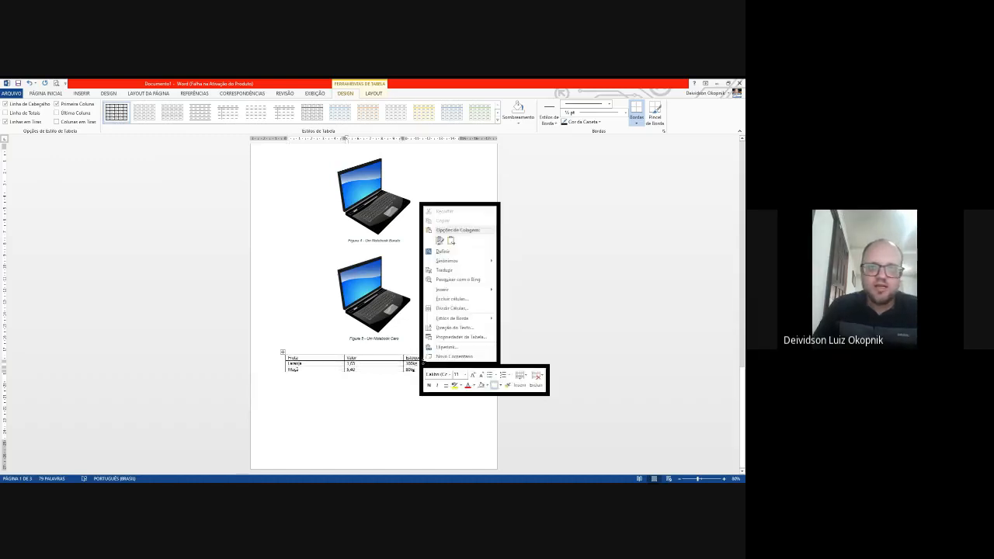
pyautogui.click(387, 363)
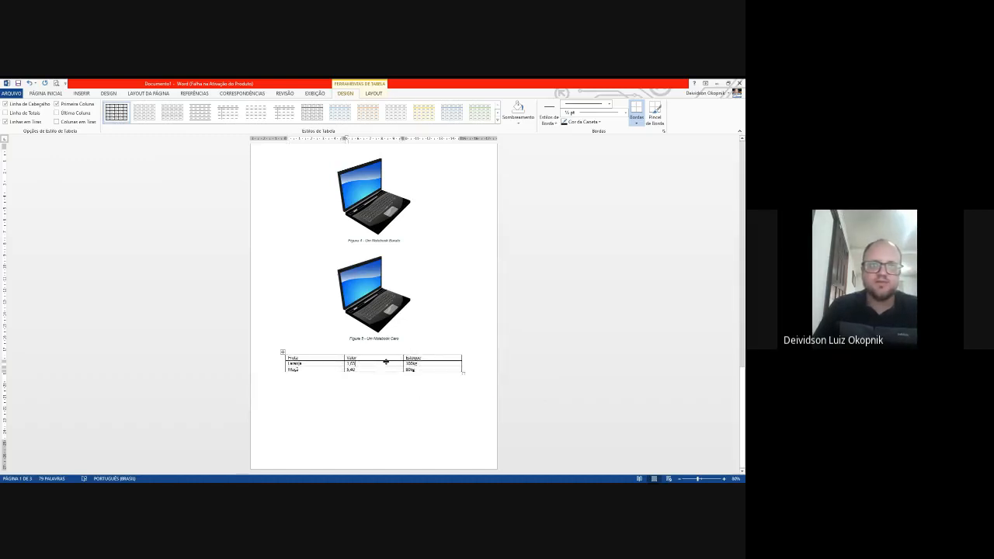
pyautogui.click(465, 369)
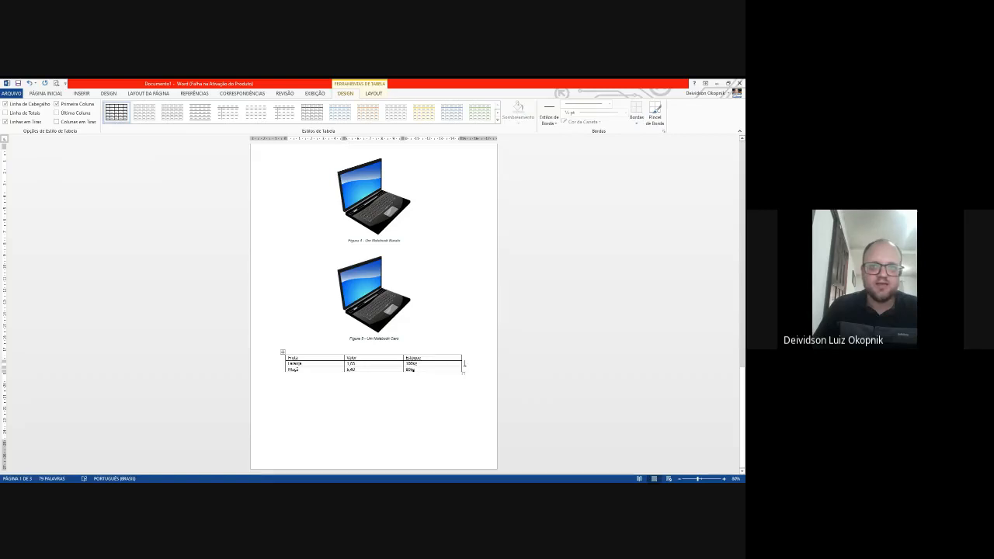
pyautogui.rightClick(464, 363)
pyautogui.click(287, 400)
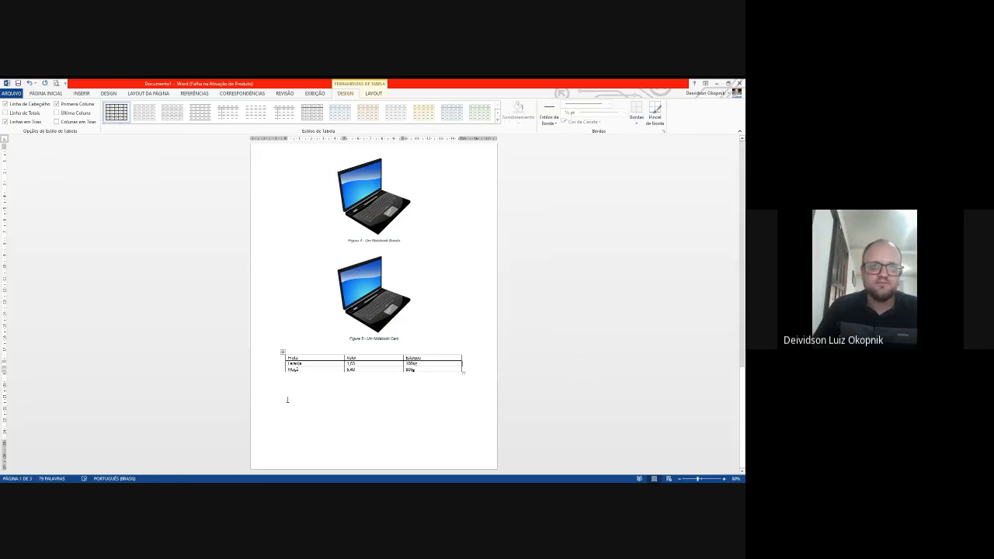
# Caption the whole fruit table as "Tabela 1 - Estoque de Frutas", using the Tabela label and placing it below the selected item
pyautogui.moveTo(286, 356); pyautogui.dragTo(447, 371)
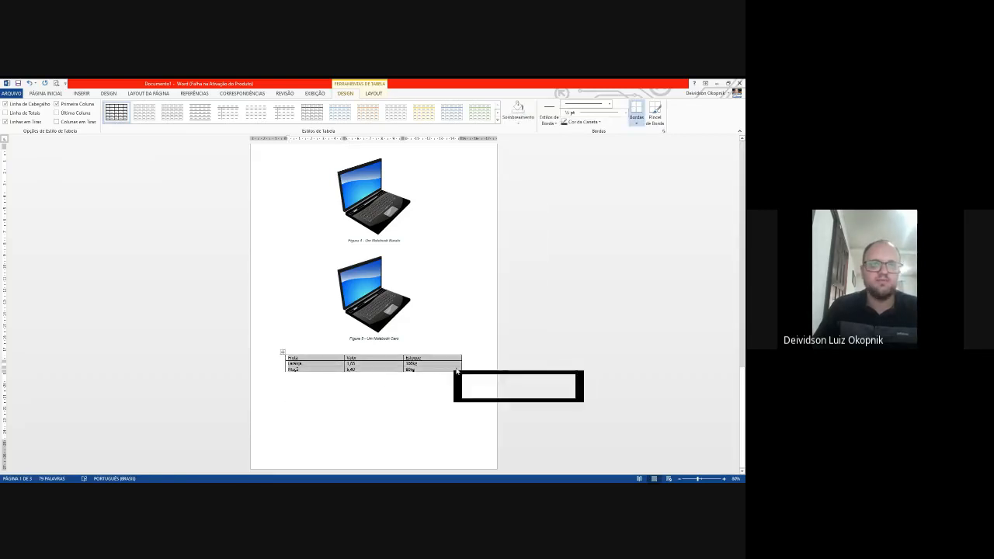
pyautogui.rightClick(442, 365)
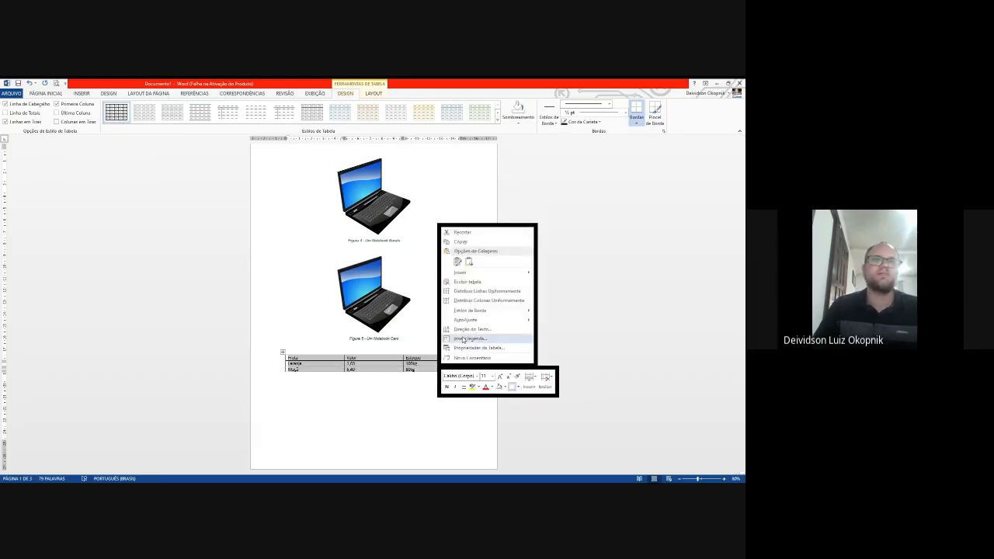
pyautogui.click(464, 340)
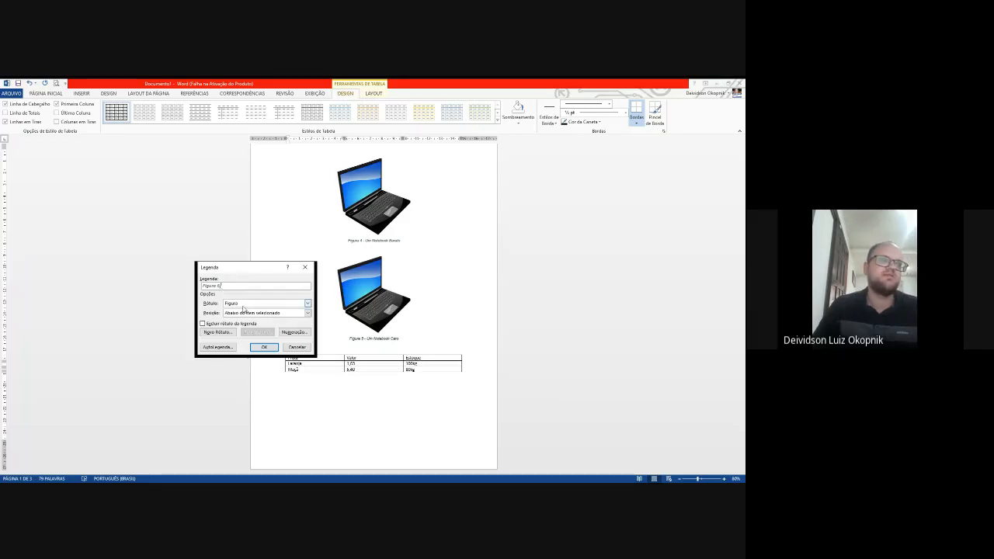
pyautogui.click(243, 304)
pyautogui.click(245, 320)
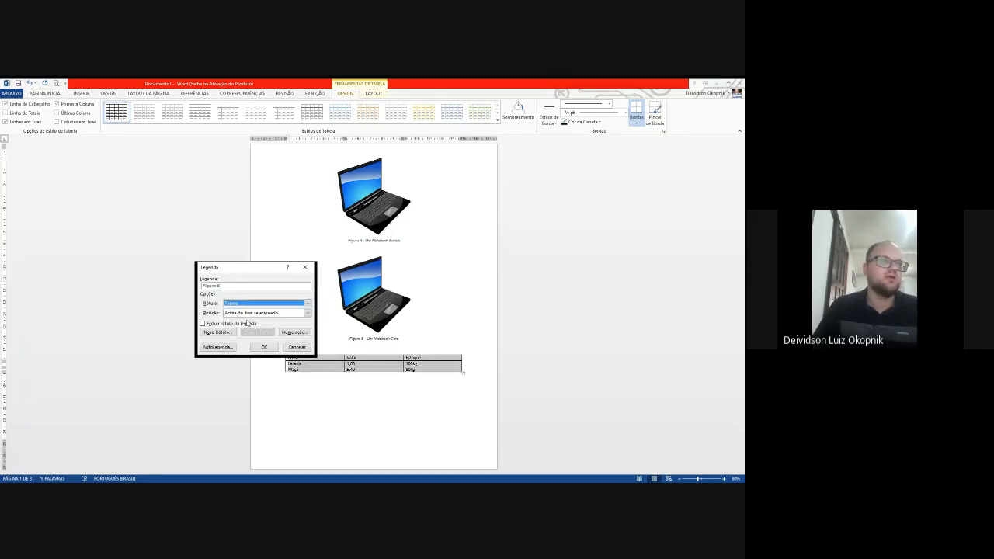
pyautogui.click(286, 284)
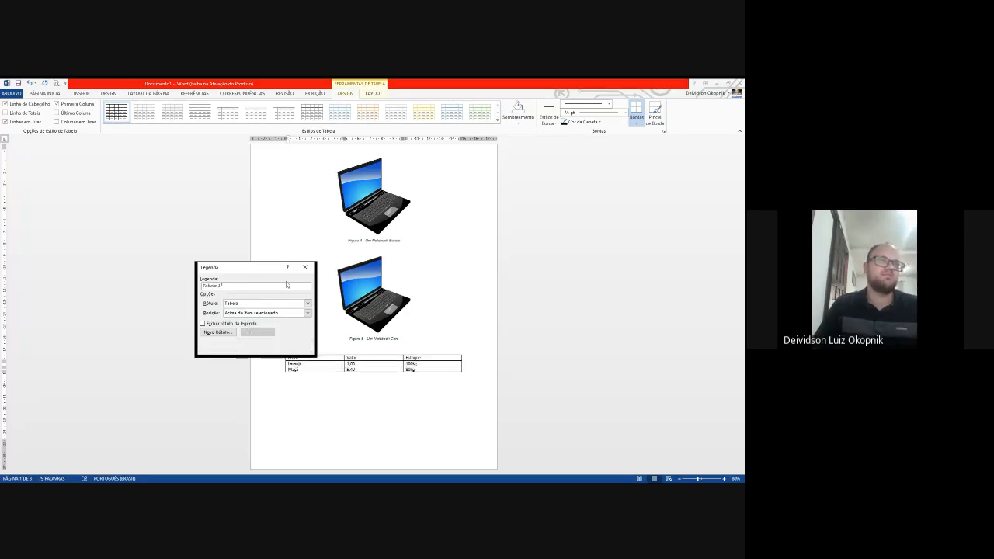
pyautogui.write('- Estoque de Frutas')
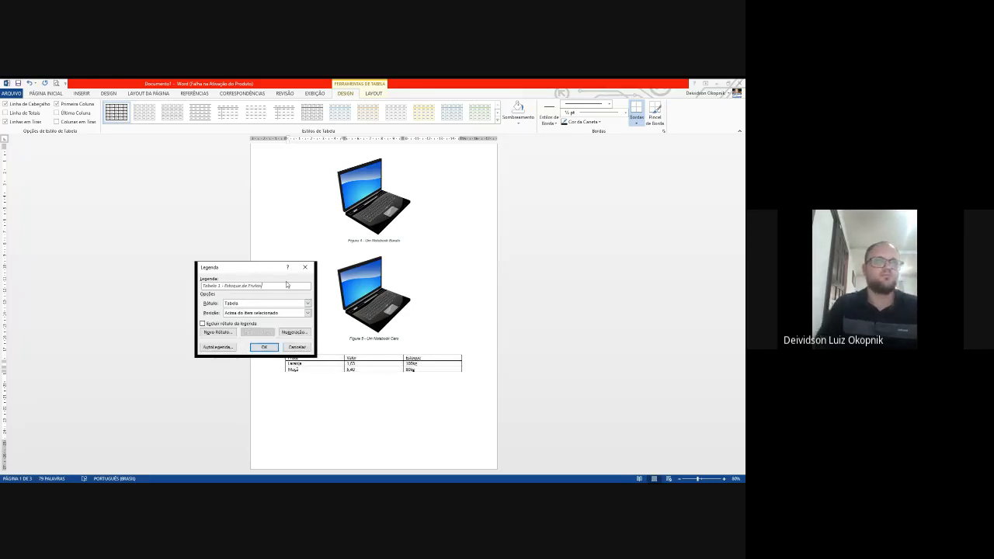
pyautogui.click(307, 313)
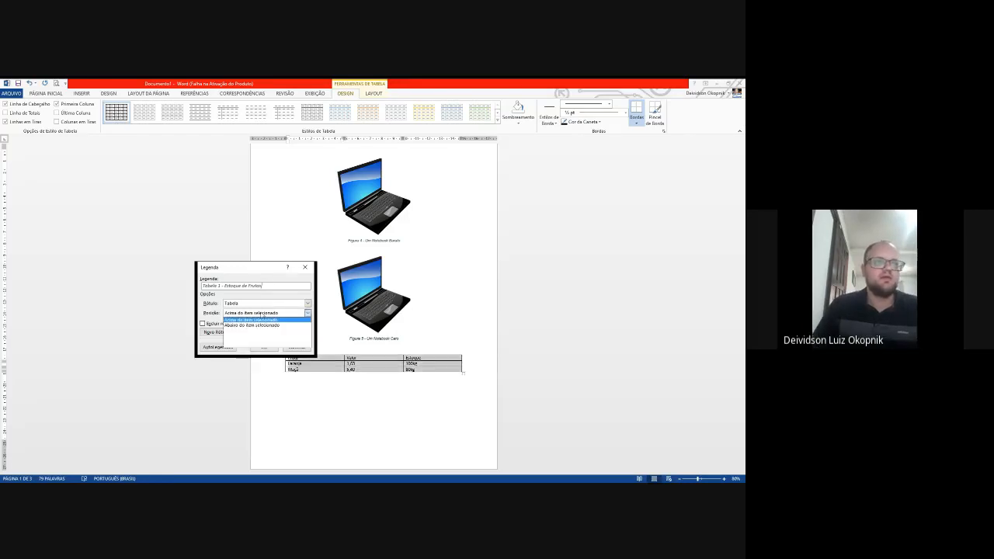
pyautogui.click(259, 324)
pyautogui.click(264, 347)
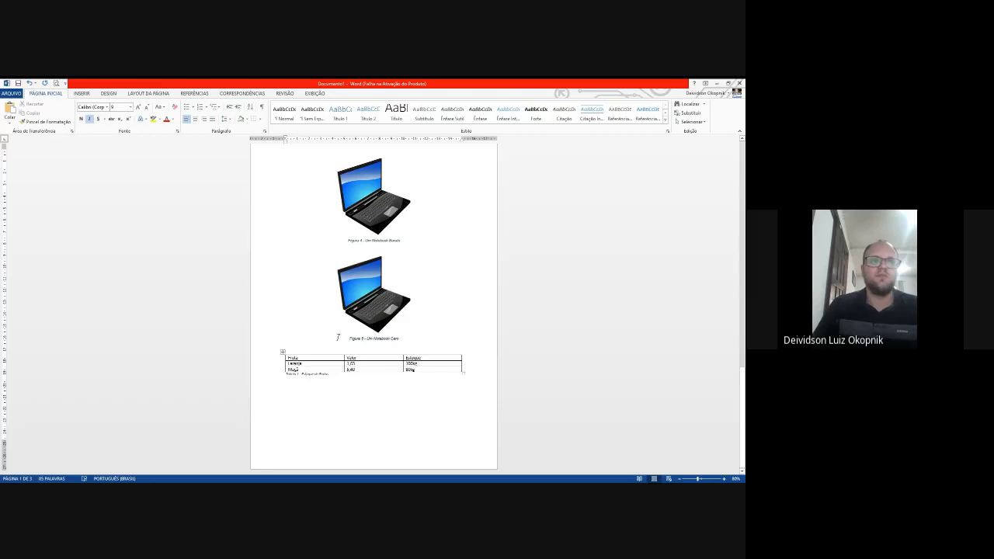
# Insert an index of illustrations for the Tabela caption label below the list of figures on the first page
pyautogui.scroll(5, 338, 334)
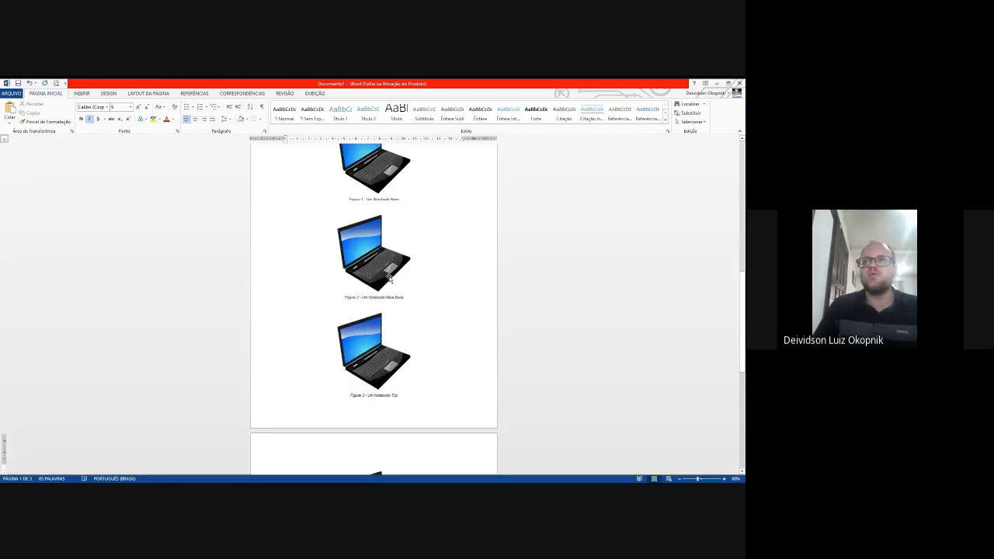
pyautogui.moveTo(743, 312); pyautogui.dragTo(745, 179)
pyautogui.click(295, 240)
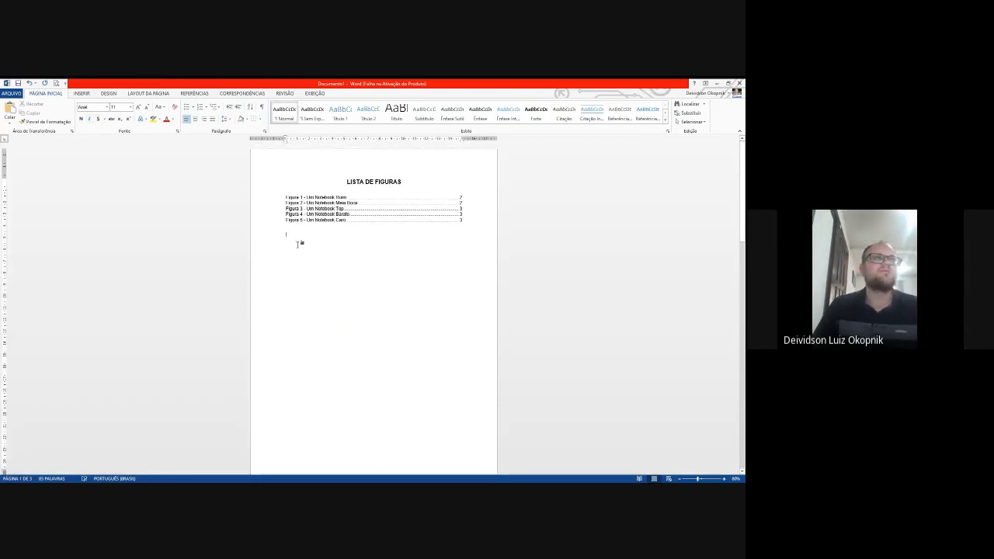
pyautogui.click(192, 94)
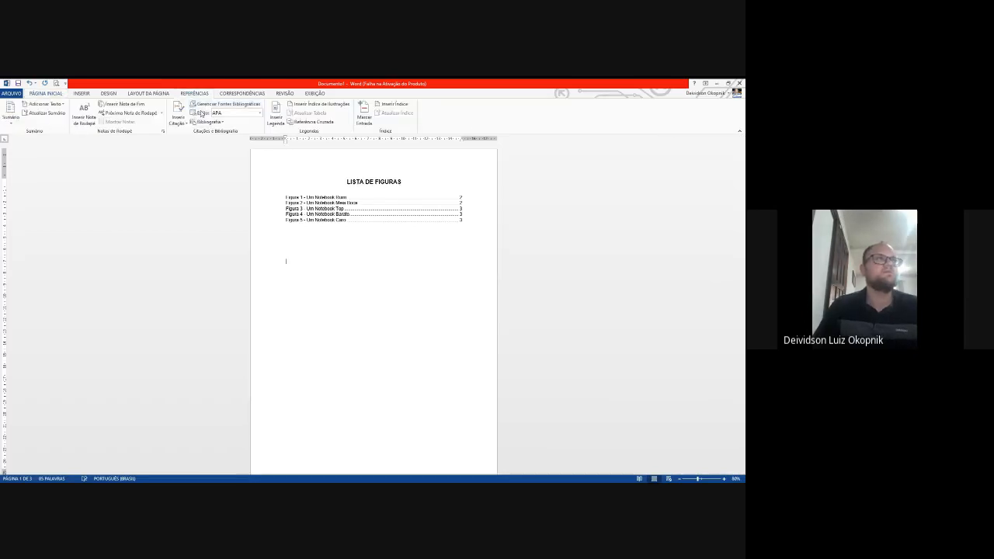
pyautogui.click(325, 108)
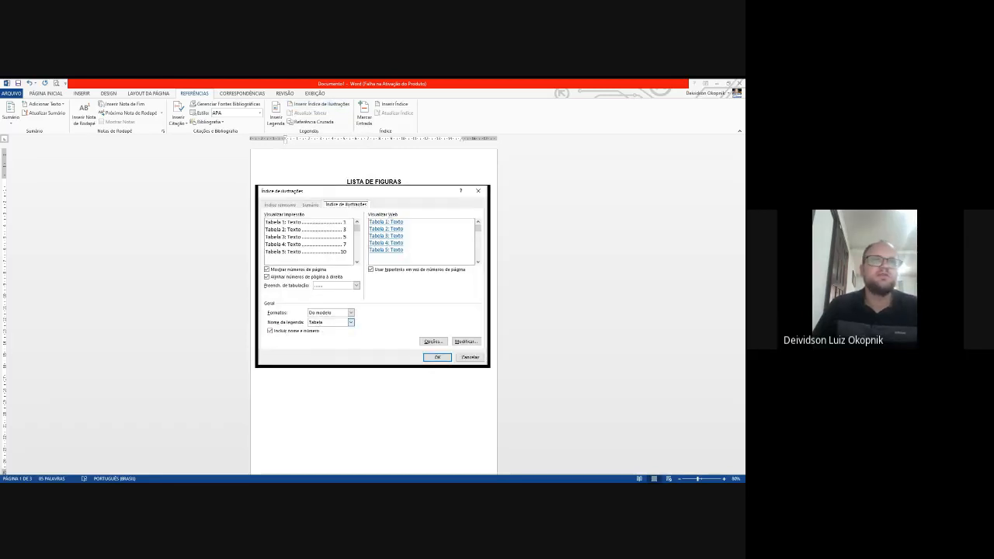
pyautogui.click(350, 321)
pyautogui.click(330, 340)
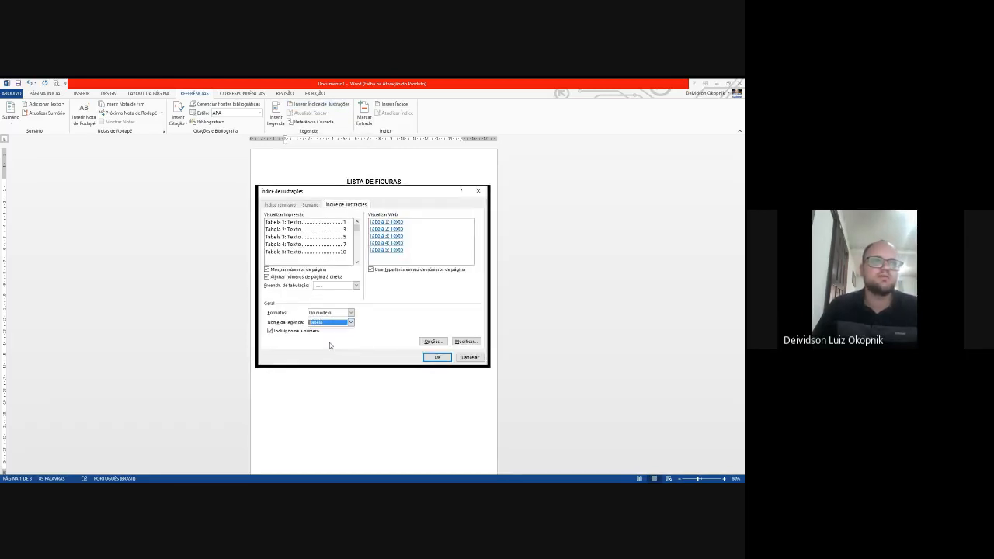
pyautogui.click(432, 357)
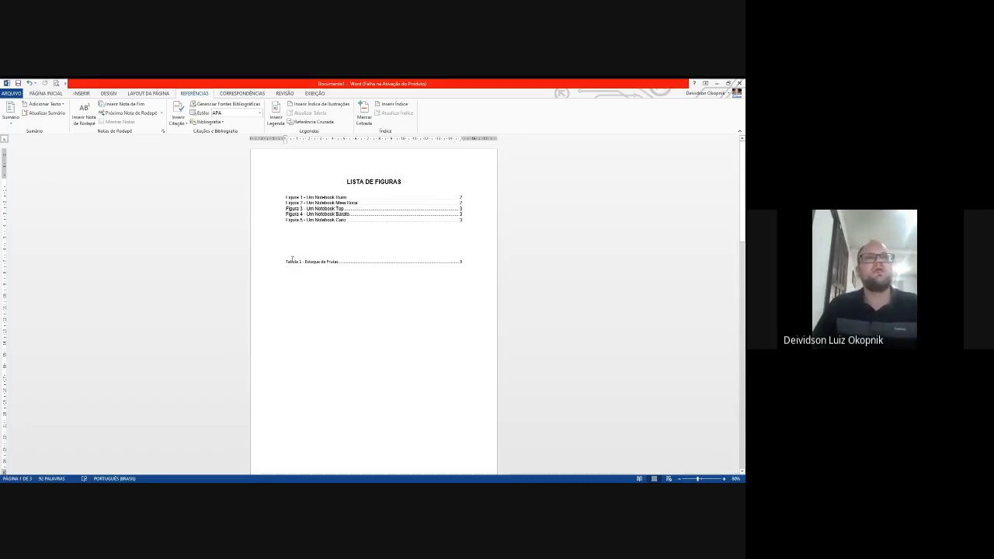
# Delete the second notebook picture with its caption and blank line, and push the "Um Notebook Barato" picture to the next page
pyautogui.scroll(-10, 292, 257)
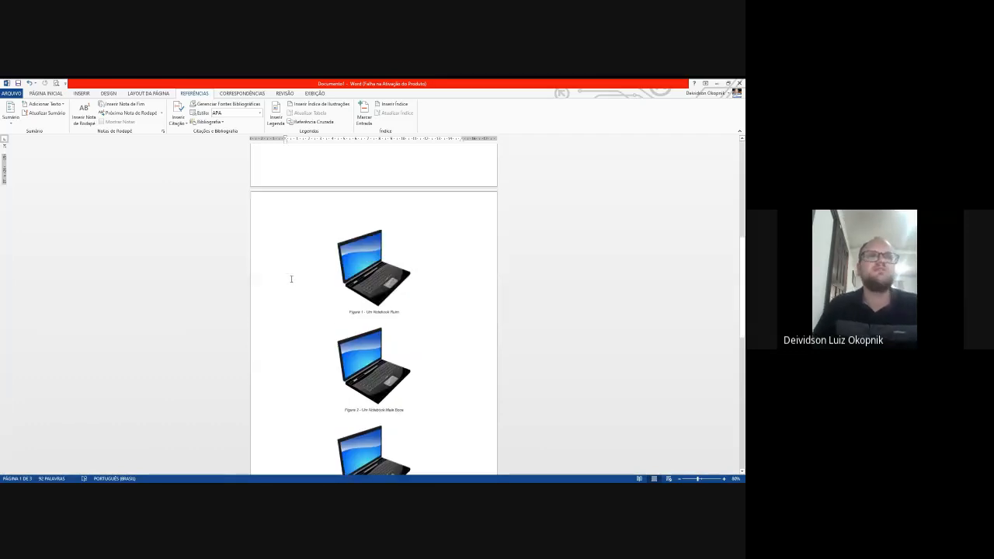
pyautogui.click(368, 353)
pyautogui.scroll(-2, 396, 396)
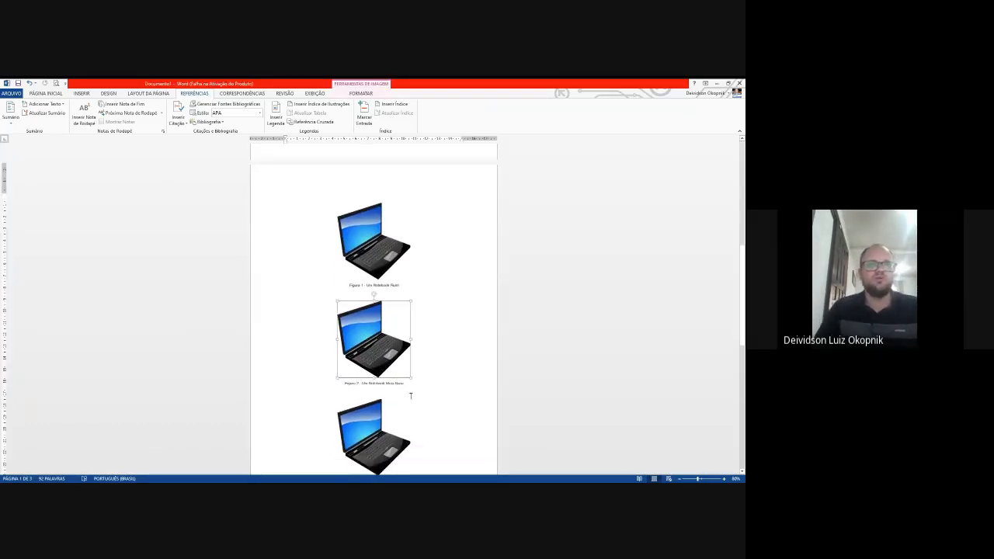
pyautogui.press('Delete')
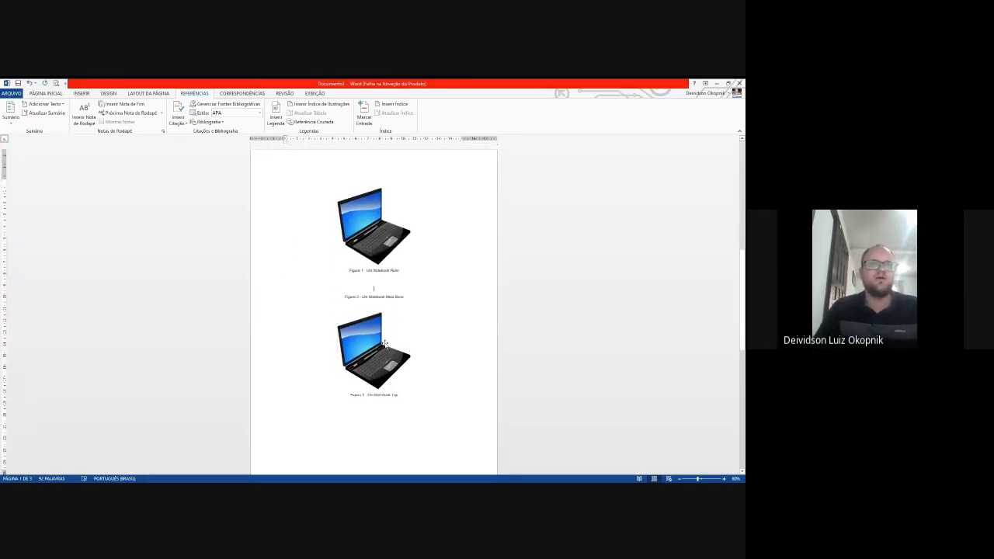
pyautogui.moveTo(345, 289); pyautogui.dragTo(443, 275)
pyautogui.press('Delete')
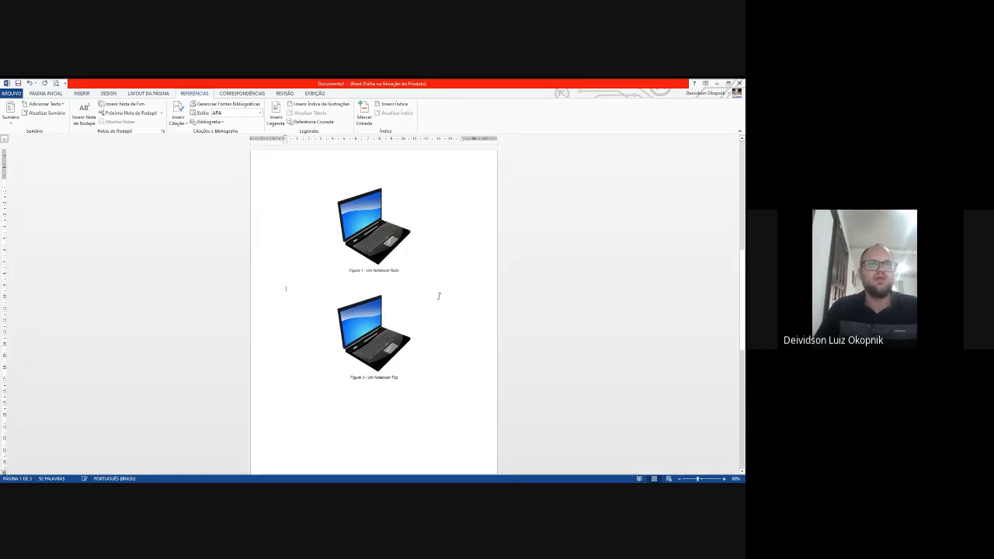
pyautogui.press('Delete')
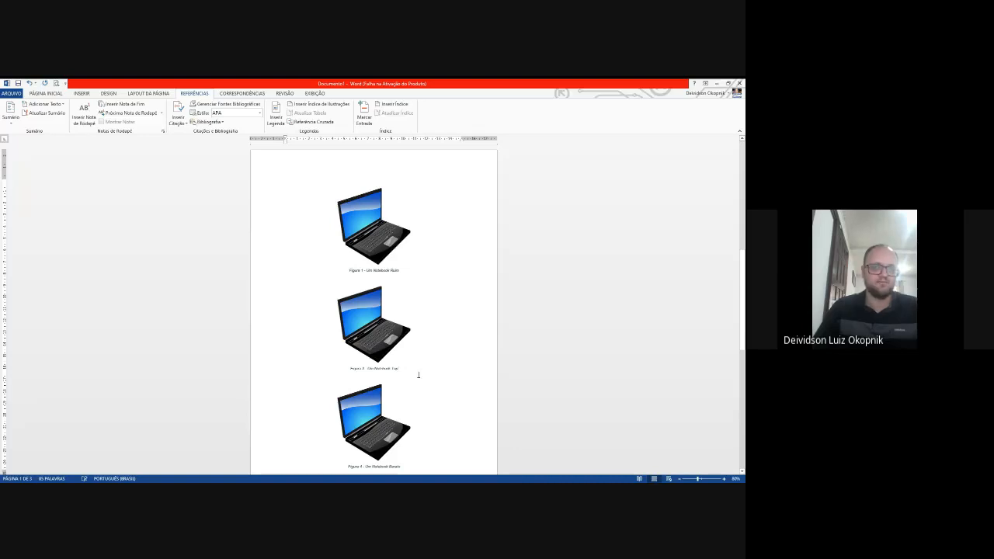
pyautogui.press('Return')
# Update the entire index under LISTA DE FIGURAS on the first page to reflect the deleted picture
pyautogui.scroll(1, 430, 304)
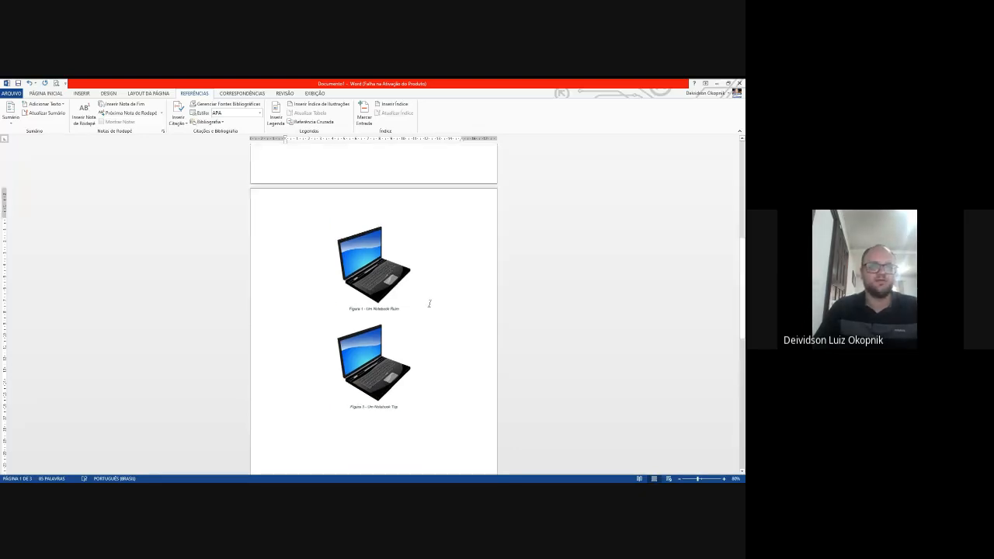
pyautogui.scroll(3, 422, 326)
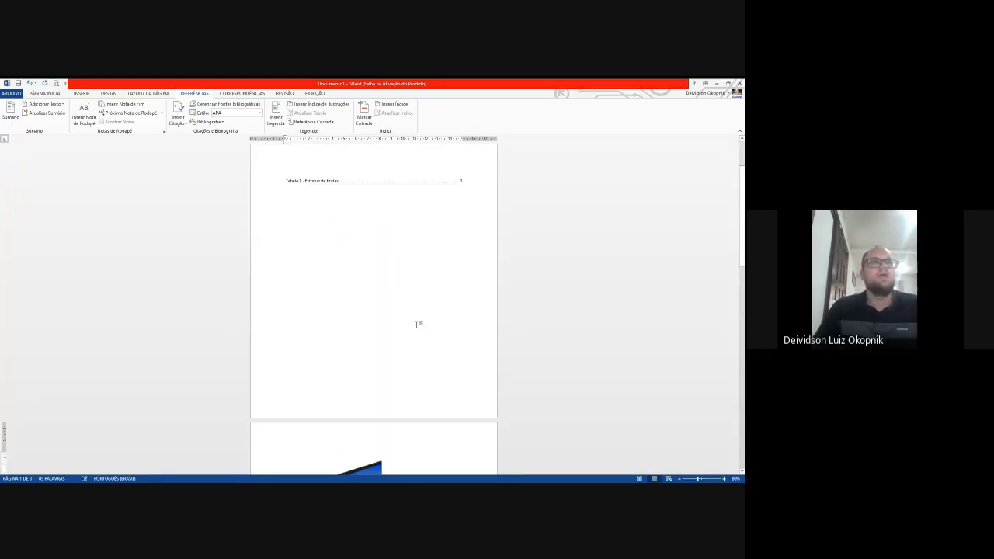
pyautogui.scroll(3, 416, 325)
pyautogui.click(278, 217)
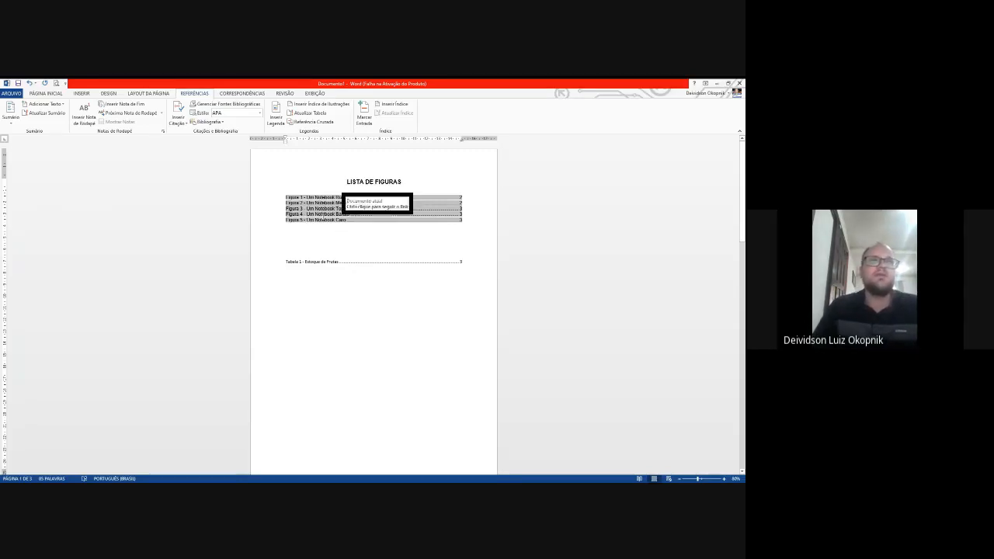
pyautogui.rightClick(320, 212)
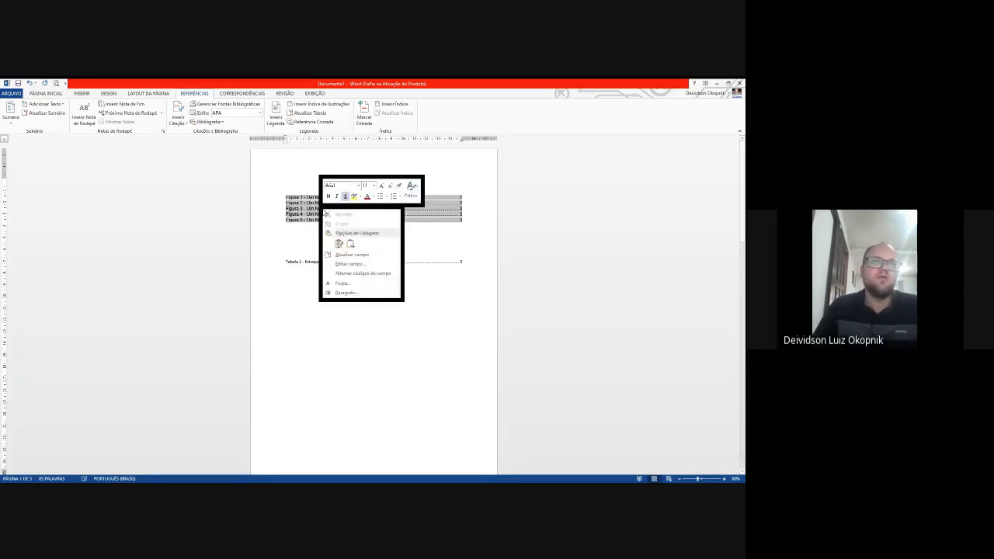
pyautogui.click(346, 257)
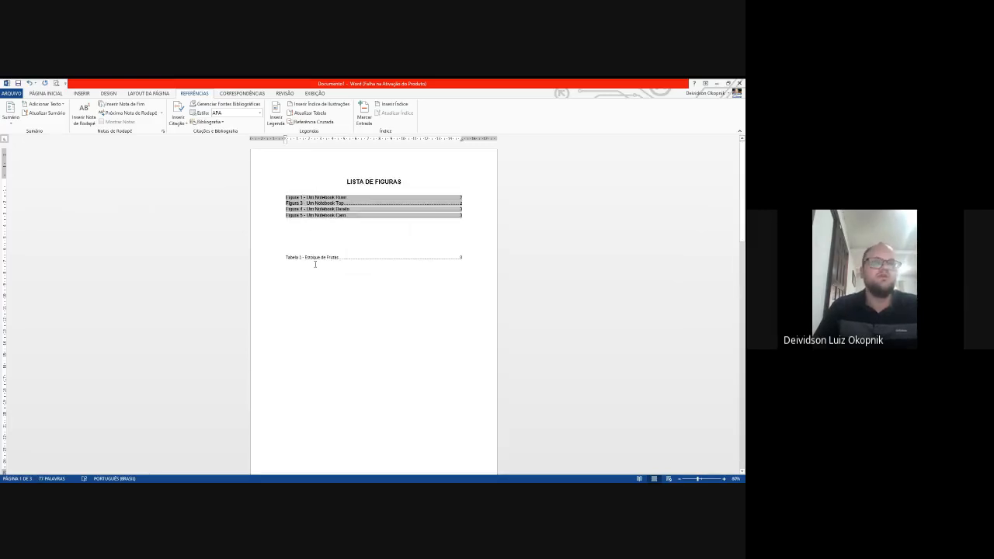
# Update the number fields in the captions of the "Um Notebook Top", "Um Notebook Barato" and "Um Notebook Caro" pictures
pyautogui.scroll(-10, 314, 264)
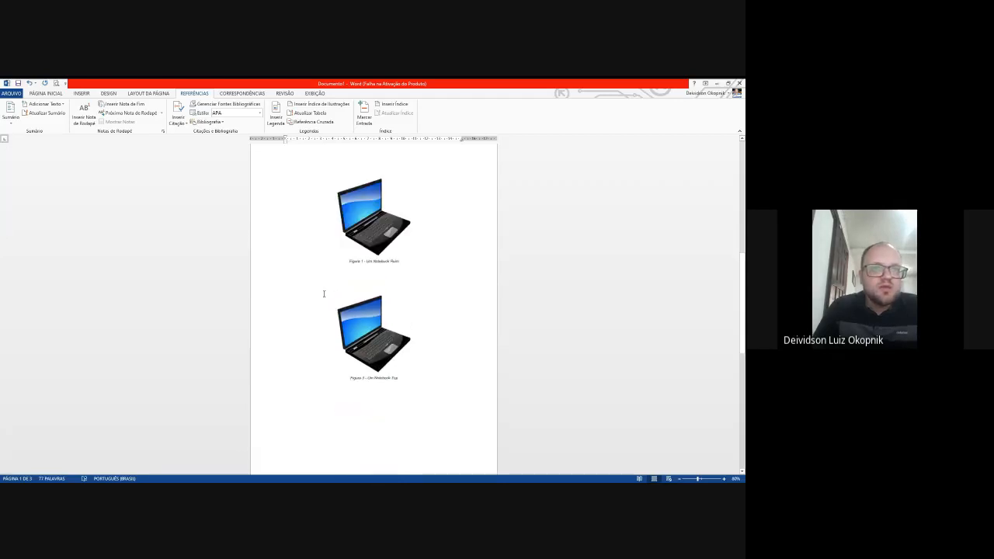
pyautogui.scroll(-1, 324, 294)
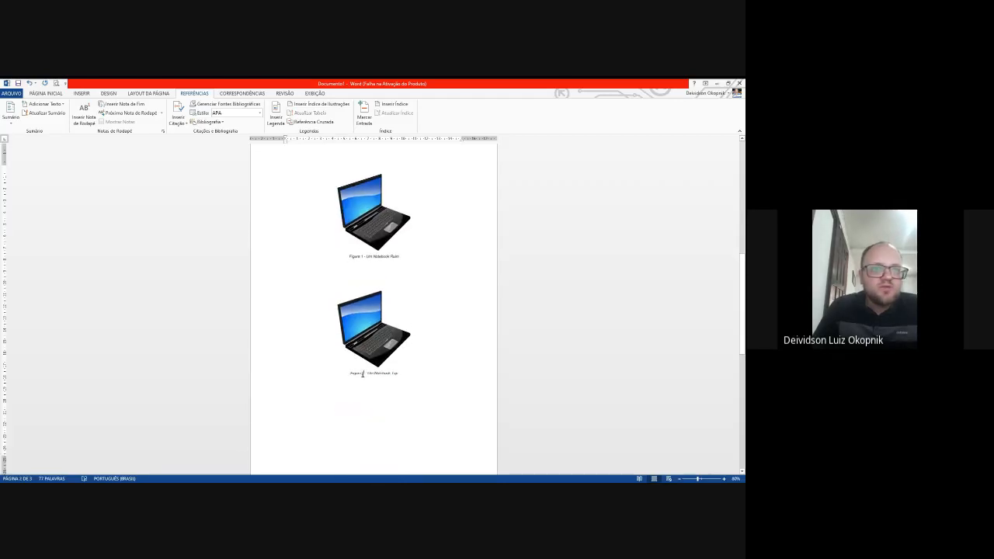
pyautogui.rightClick(363, 373)
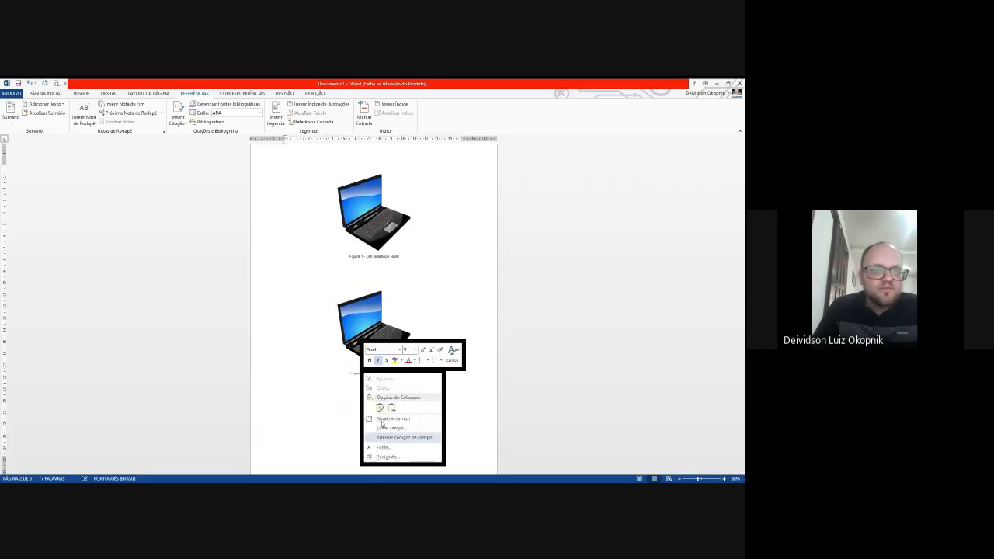
pyautogui.click(395, 419)
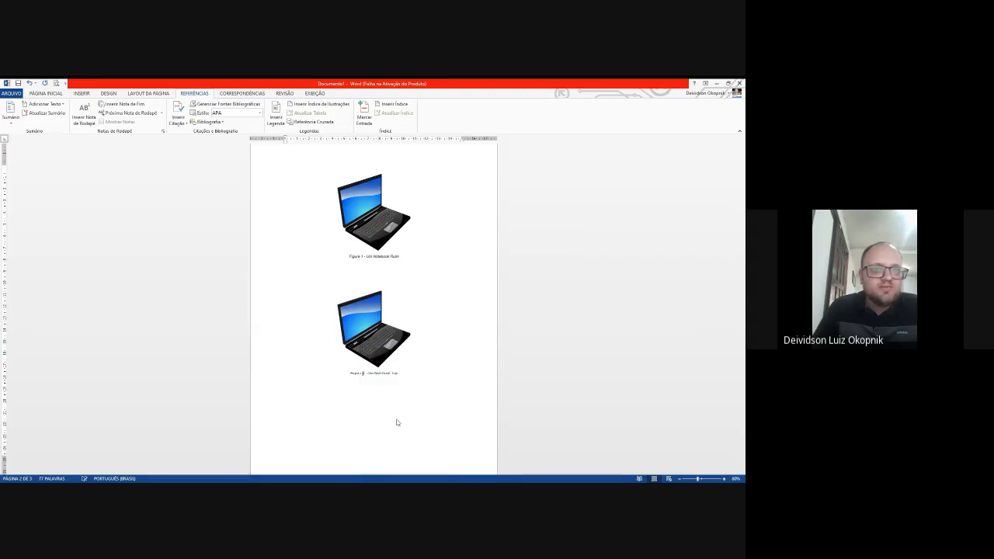
pyautogui.scroll(-3, 371, 404)
pyautogui.scroll(-5, 371, 404)
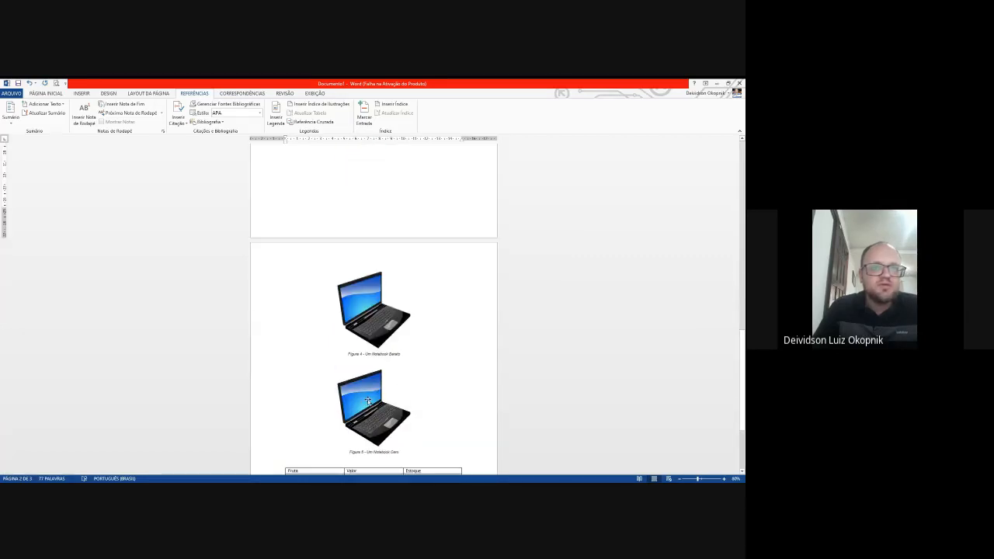
pyautogui.rightClick(362, 354)
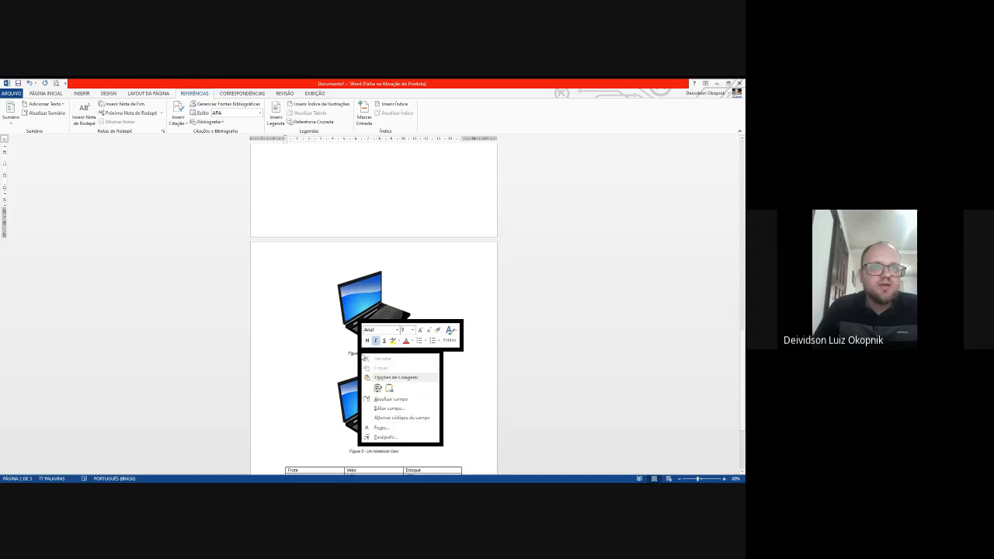
pyautogui.click(389, 403)
pyautogui.scroll(-3, 375, 401)
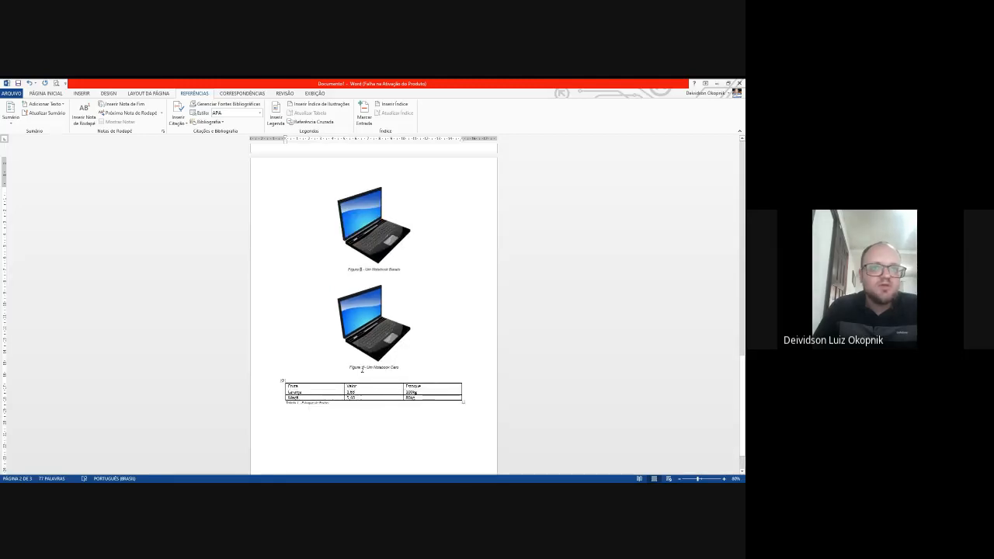
pyautogui.rightClick(361, 370)
pyautogui.click(388, 416)
# Refresh the list of figures again with the option to update the entire index, so it uses the renumbered captions
pyautogui.scroll(5, 382, 397)
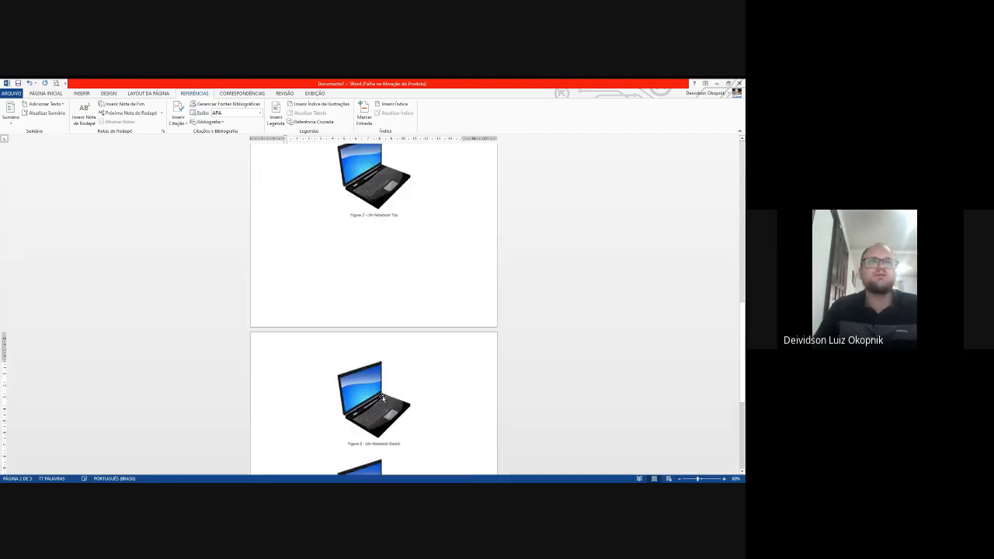
pyautogui.scroll(15, 382, 398)
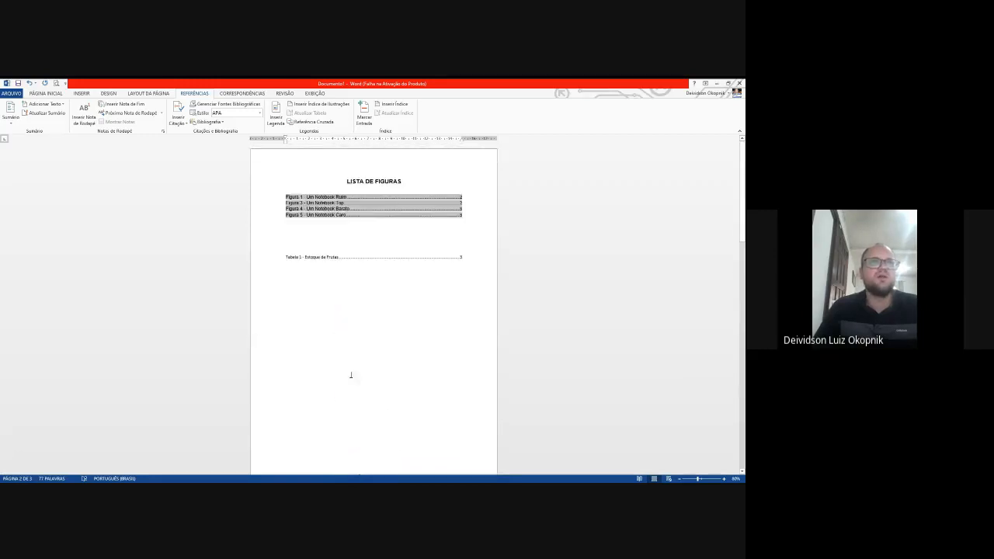
pyautogui.rightClick(325, 198)
pyautogui.click(357, 243)
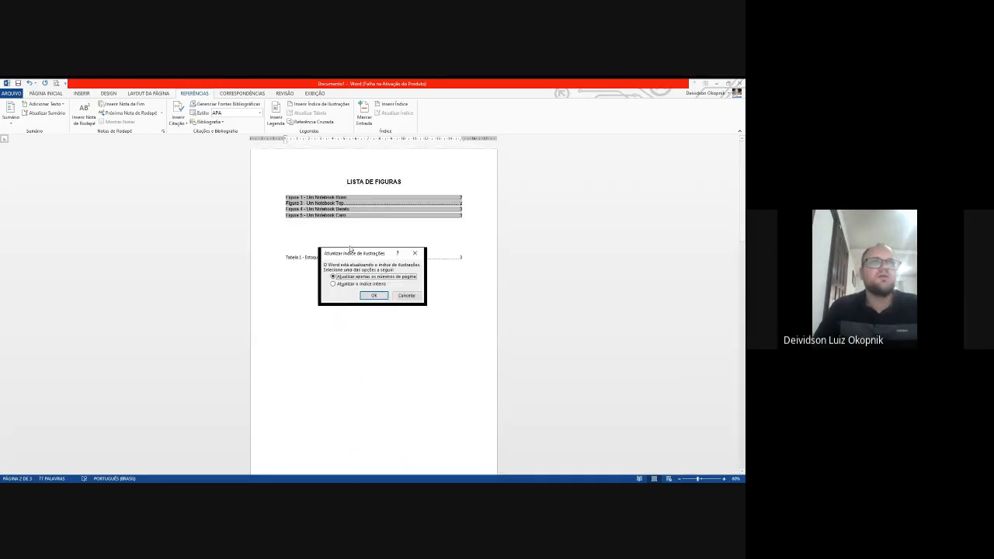
pyautogui.click(373, 296)
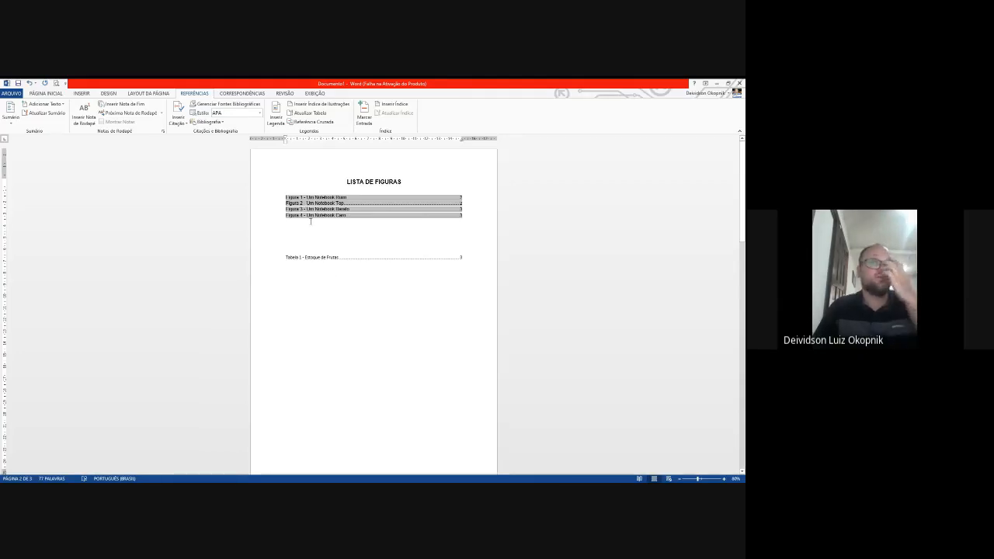
pyautogui.click(359, 235)
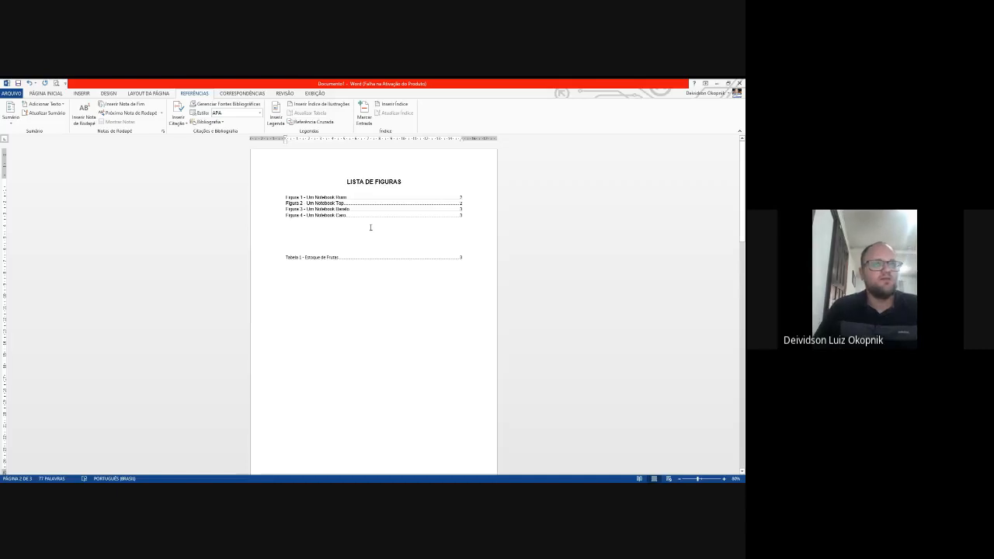
pyautogui.hotkey('alt', 'Tab')
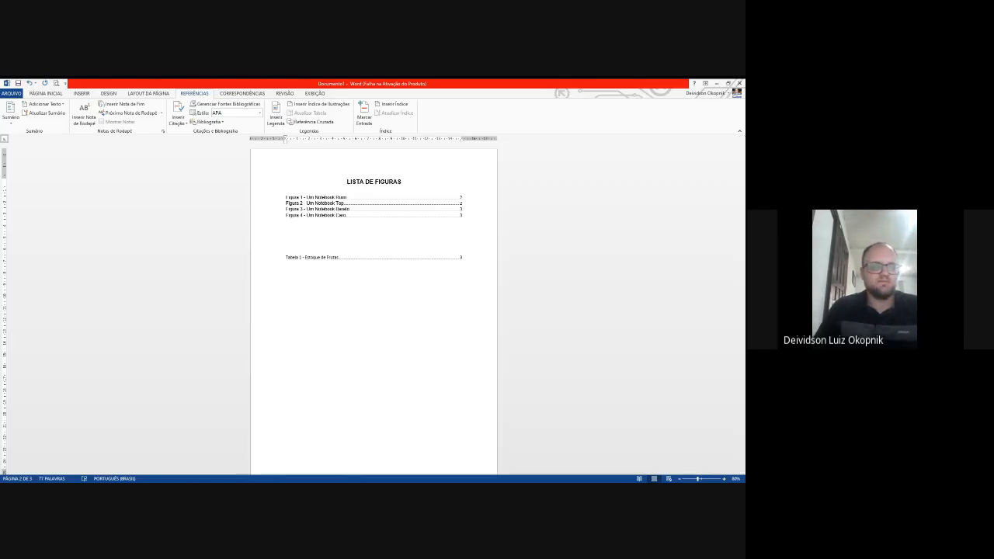